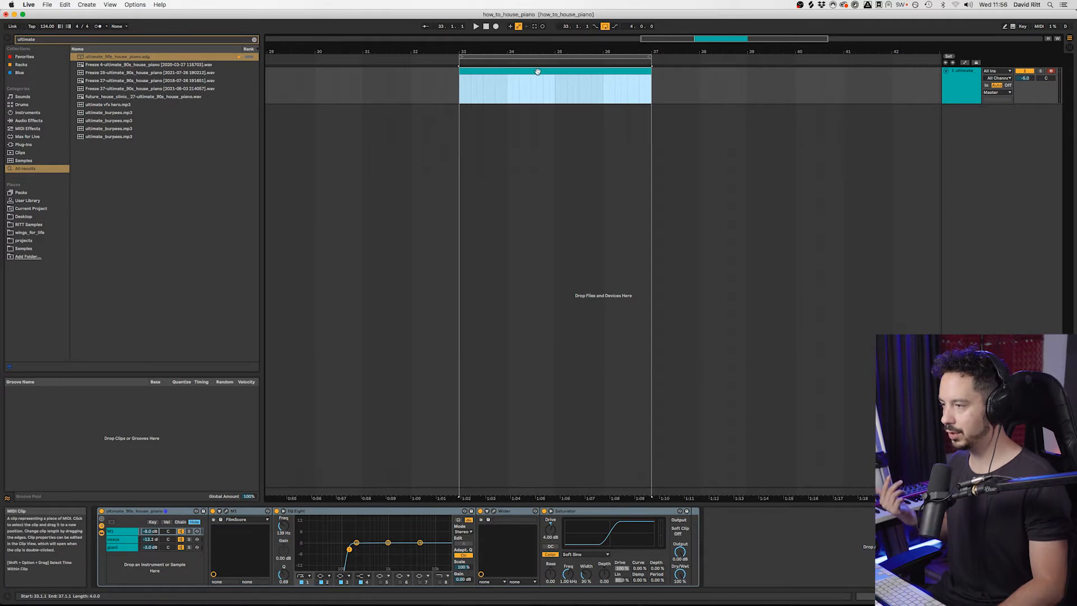
Open the empty MIDI clip and build a one-beat A minor chord of A1, A2, C3 and E3 at its start
{"action": "double_click", "coordinate": [537, 72]}
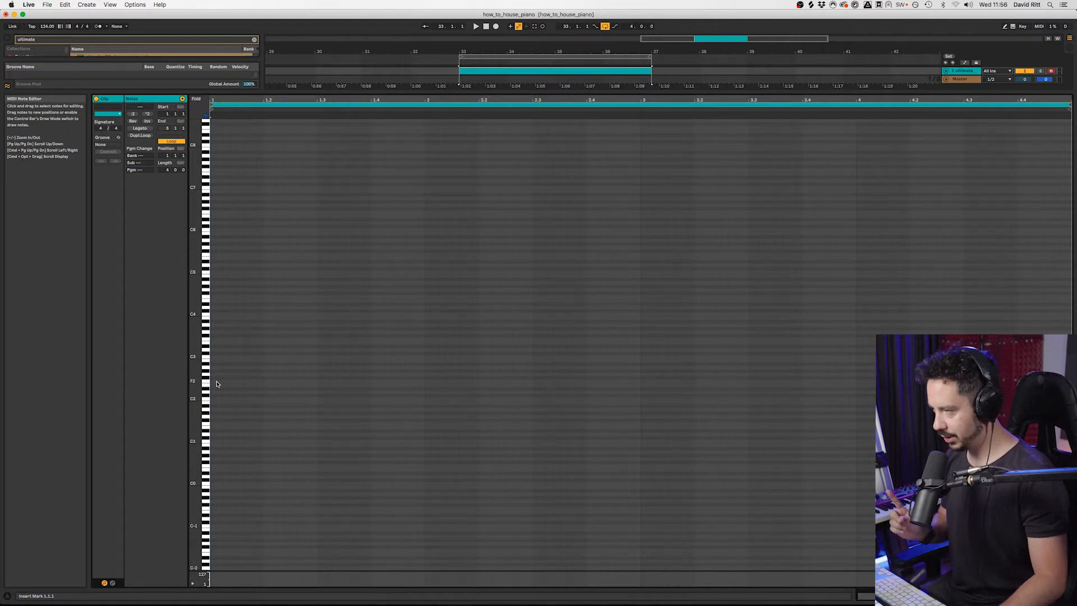
{"action": "double_click", "coordinate": [214, 409]}
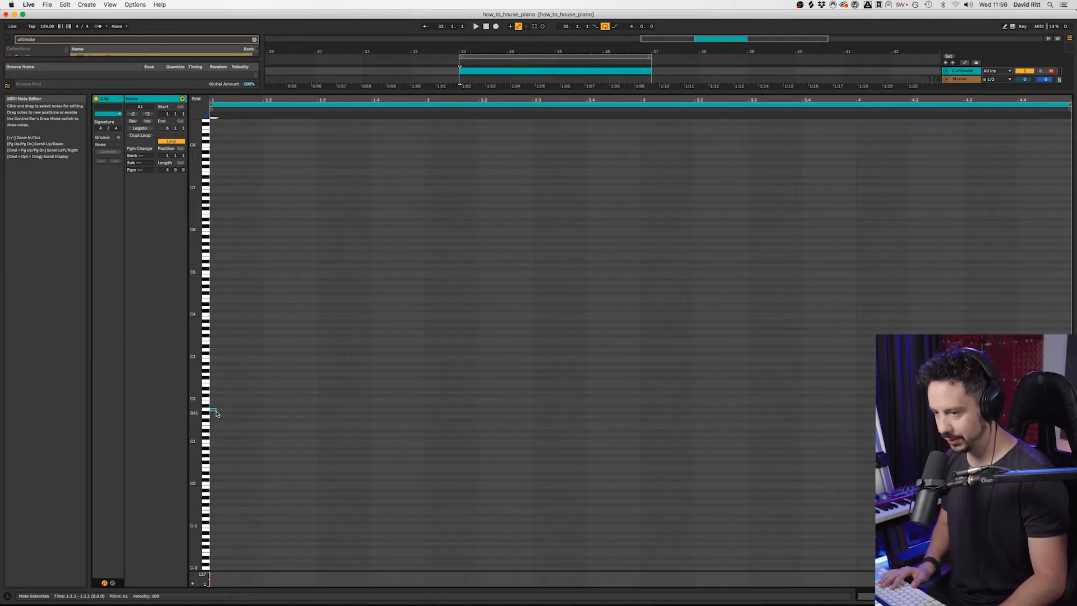
{"action": "left_click_drag", "start_coordinate": [258, 409], "coordinate": [263, 410]}
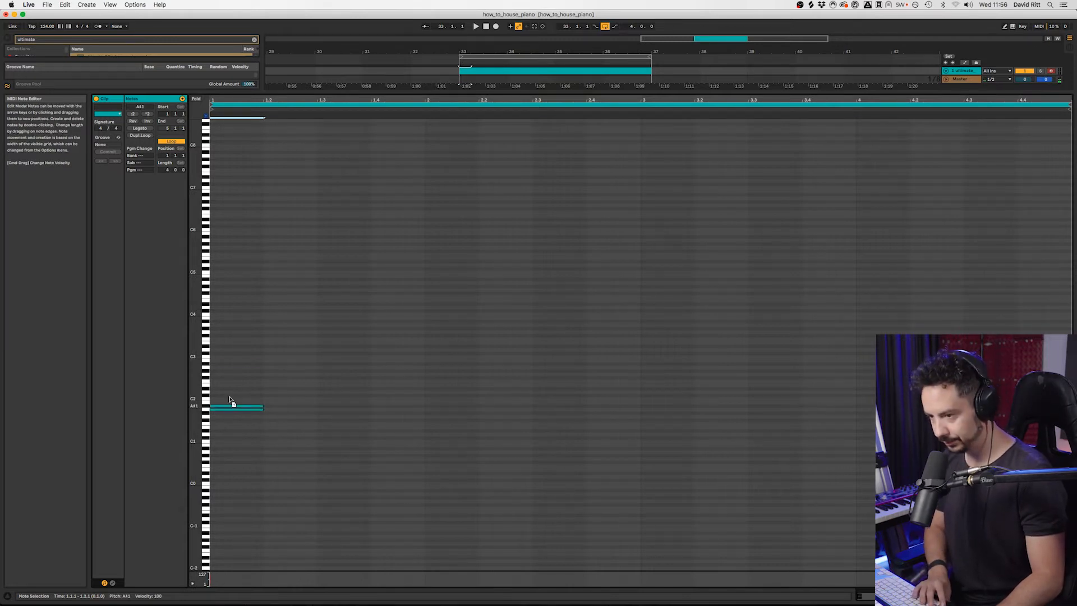
{"action": "left_click_drag", "start_coordinate": [234, 367], "coordinate": [231, 369]}
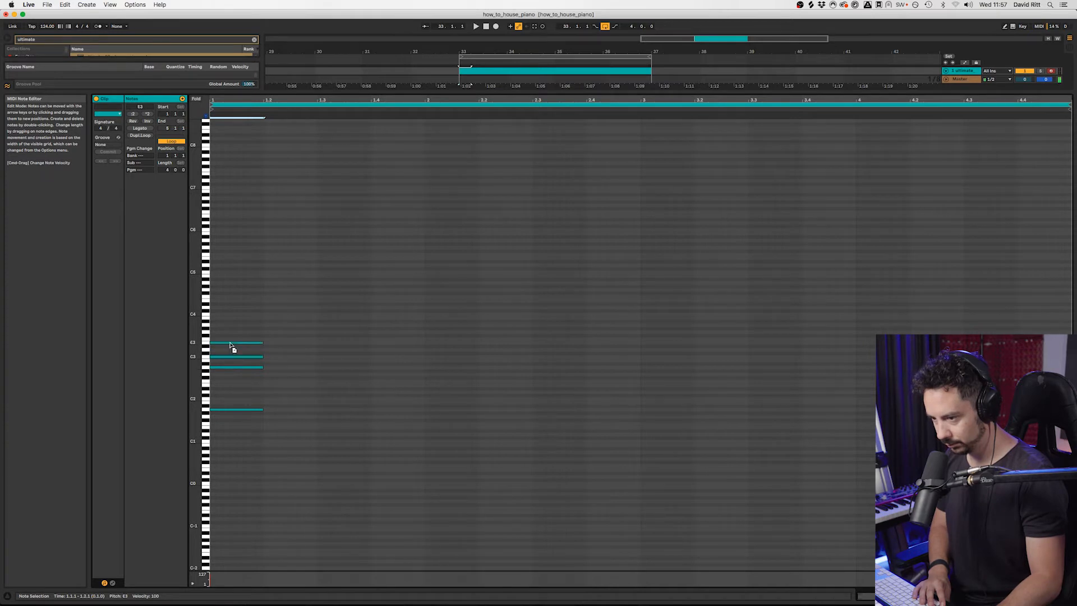
{"action": "key", "text": "space"}
{"action": "key", "text": "space"}
Duplicate the whole A minor chord and place the copy at 1.2, directly after the first
{"action": "left_click_drag", "start_coordinate": [251, 297], "coordinate": [267, 435]}
{"action": "key", "text": "space"}
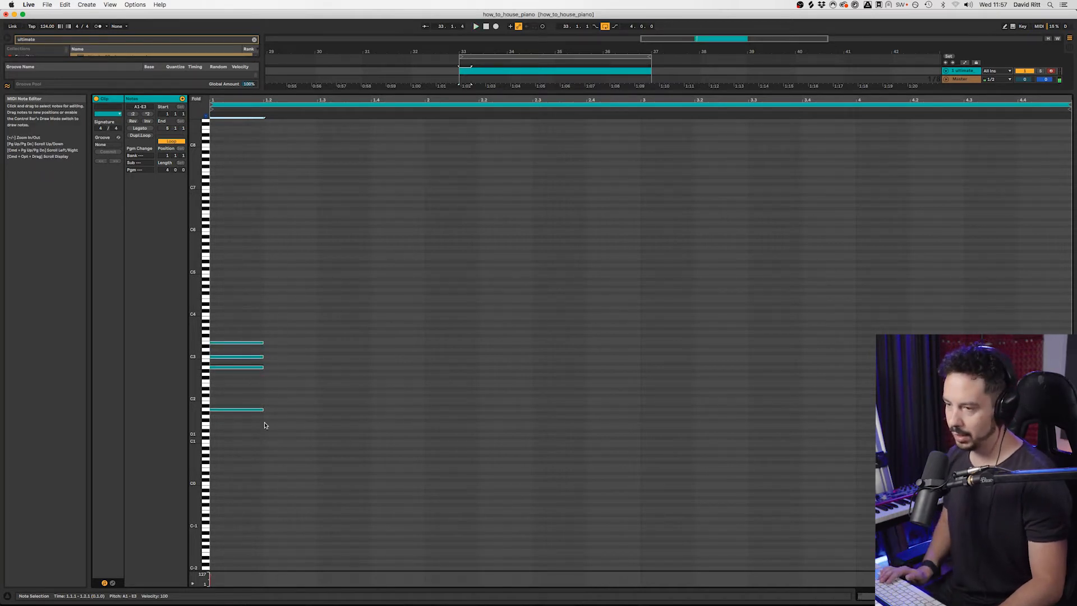
{"action": "left_click_drag", "start_coordinate": [194, 286], "coordinate": [238, 220]}
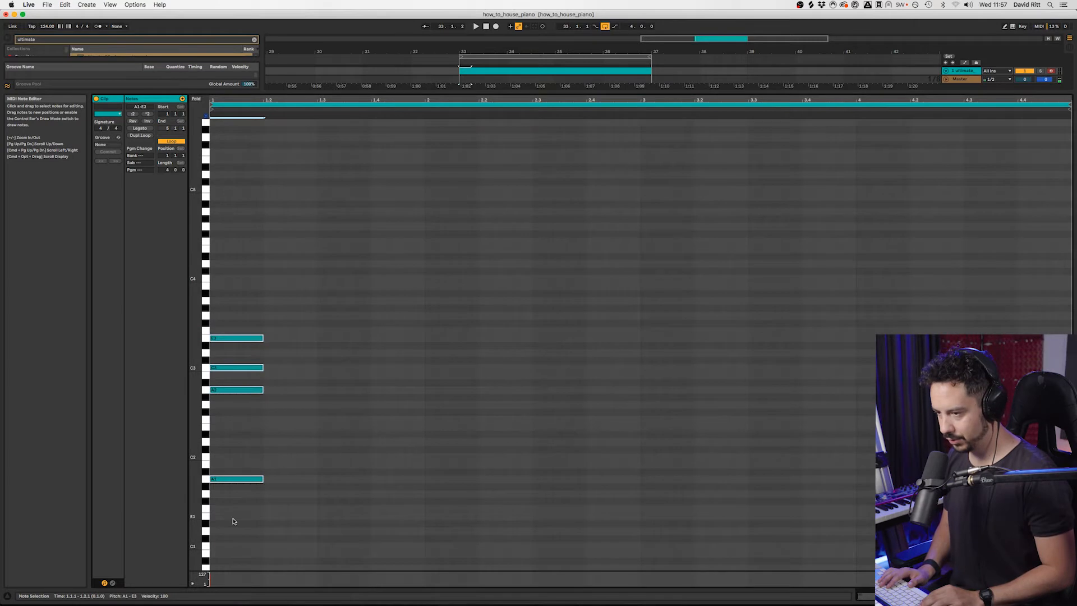
{"action": "key", "text": "super+d"}
{"action": "key", "text": "Right"}
{"action": "key", "text": "Right"}
{"action": "key", "text": "Right"}
{"action": "key", "text": "Right"}
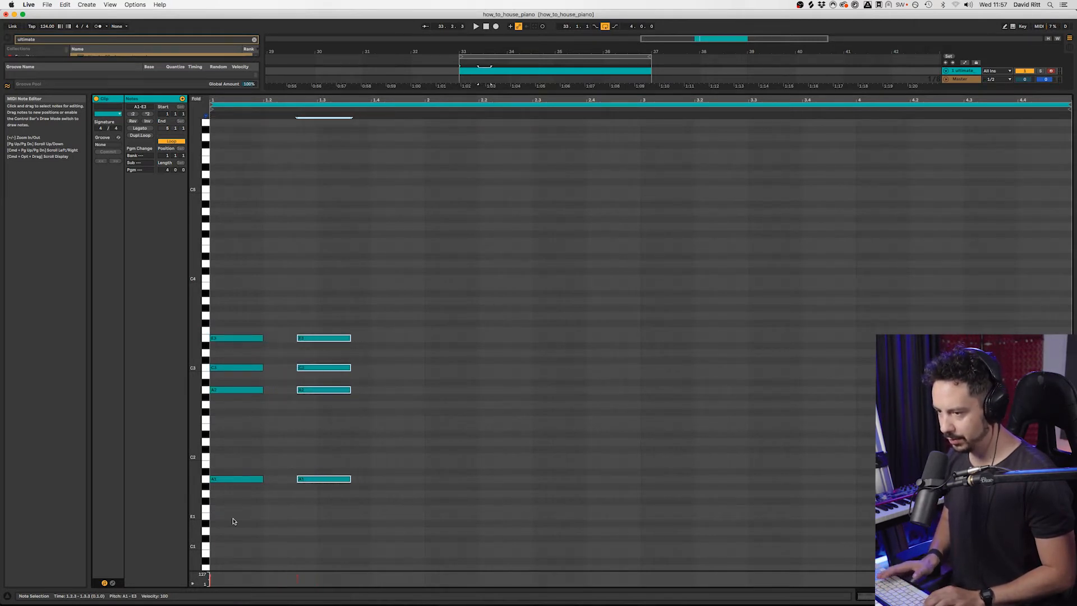
{"action": "key", "text": "Left"}
{"action": "key", "text": "Left"}
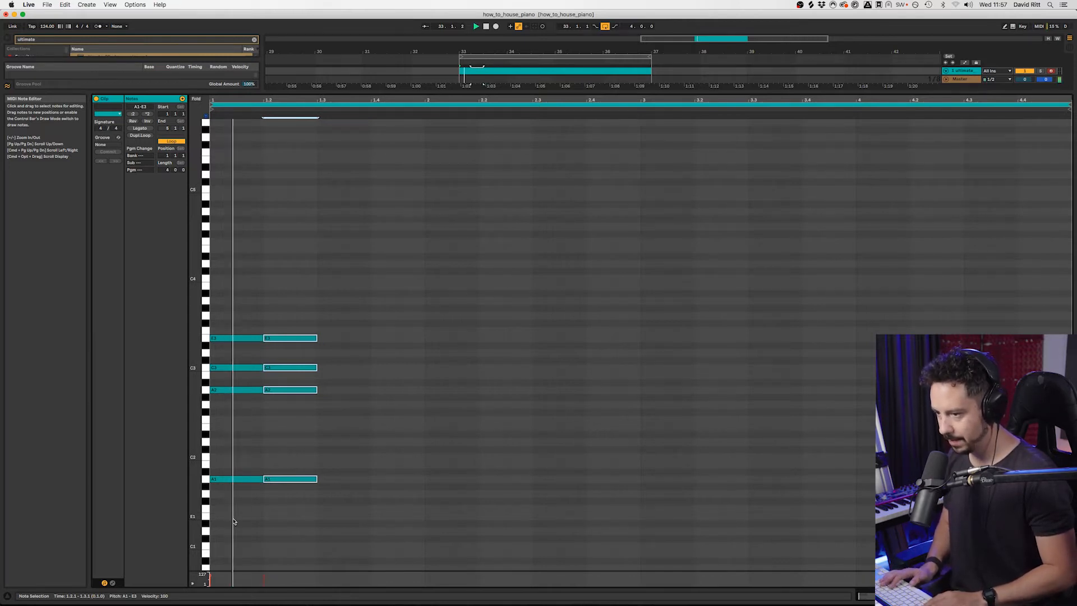
Shorten both A minor chords to eighth notes and play the clip
{"action": "left_click_drag", "start_coordinate": [232, 301], "coordinate": [304, 533]}
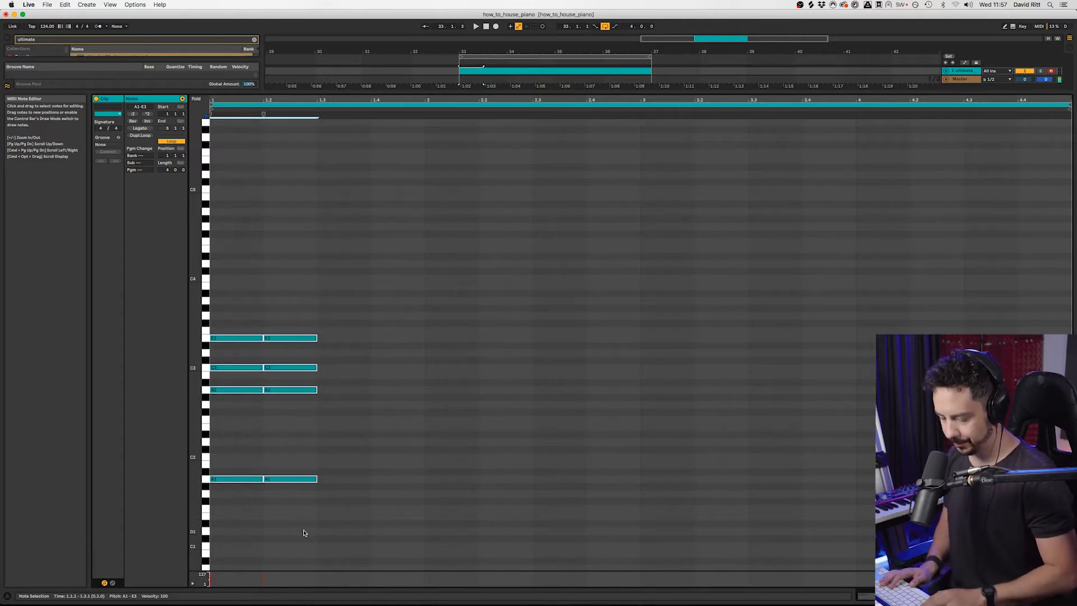
{"action": "key", "text": "shift+Left"}
{"action": "key", "text": "shift+Left"}
{"action": "key", "text": "space"}
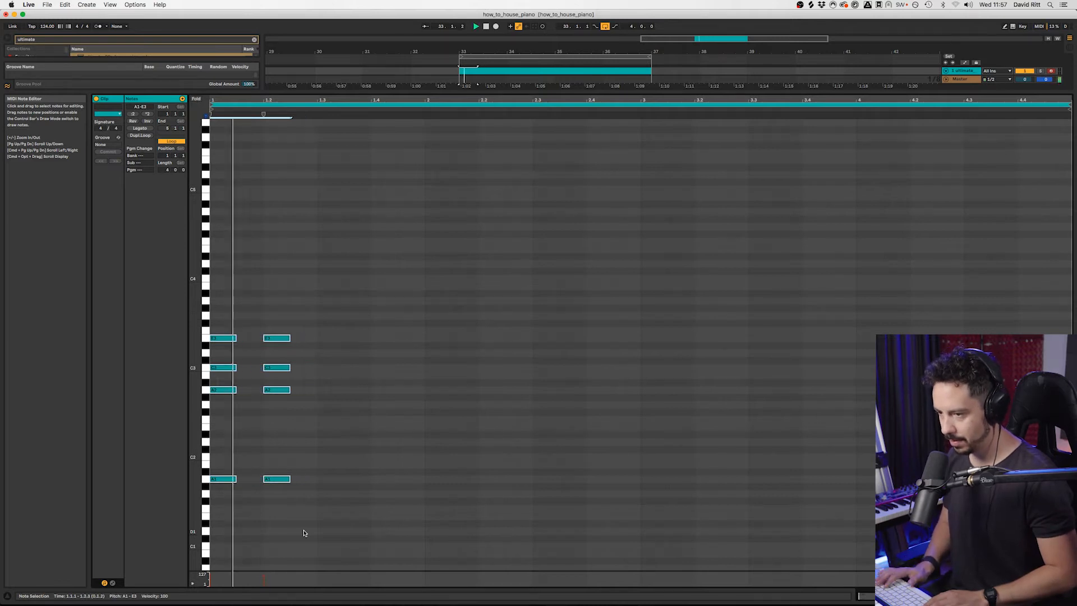
Add three eighth-note F1 bass notes at 1.3, 1.3.4 and 1.4.3
{"action": "double_click", "coordinate": [331, 509]}
{"action": "double_click", "coordinate": [371, 509]}
{"action": "double_click", "coordinate": [411, 509]}
Add two C2 bass notes at 2.1.3 and 2.2, with the first slightly shorter than an eighth note
{"action": "double_click", "coordinate": [439, 472]}
{"action": "key", "text": "Up"}
{"action": "key", "text": "Up"}
{"action": "key", "text": "Right"}
{"action": "key", "text": "Right"}
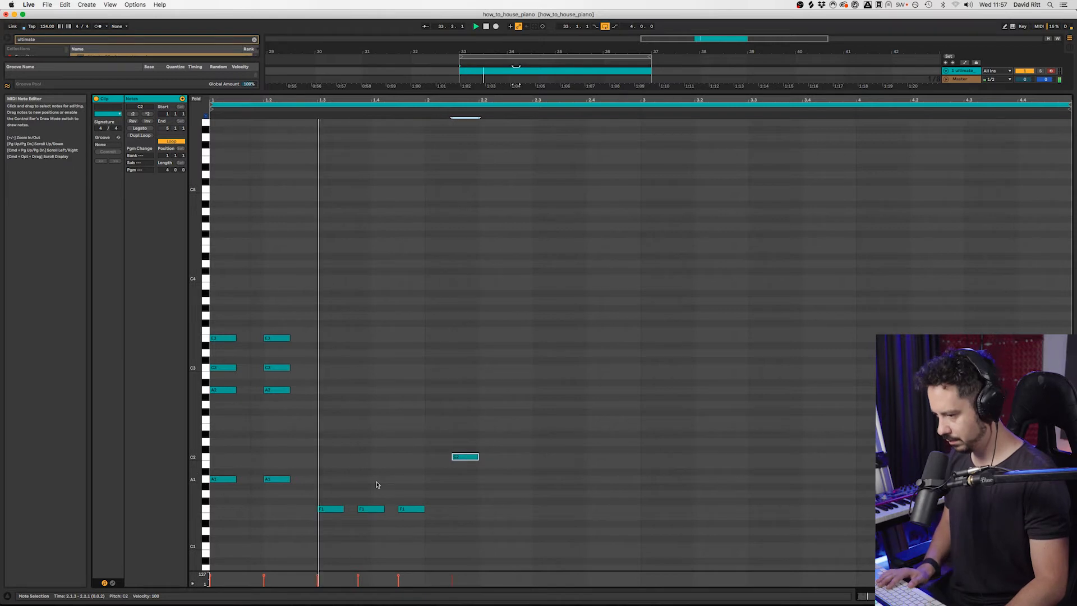
{"action": "double_click", "coordinate": [506, 457]}
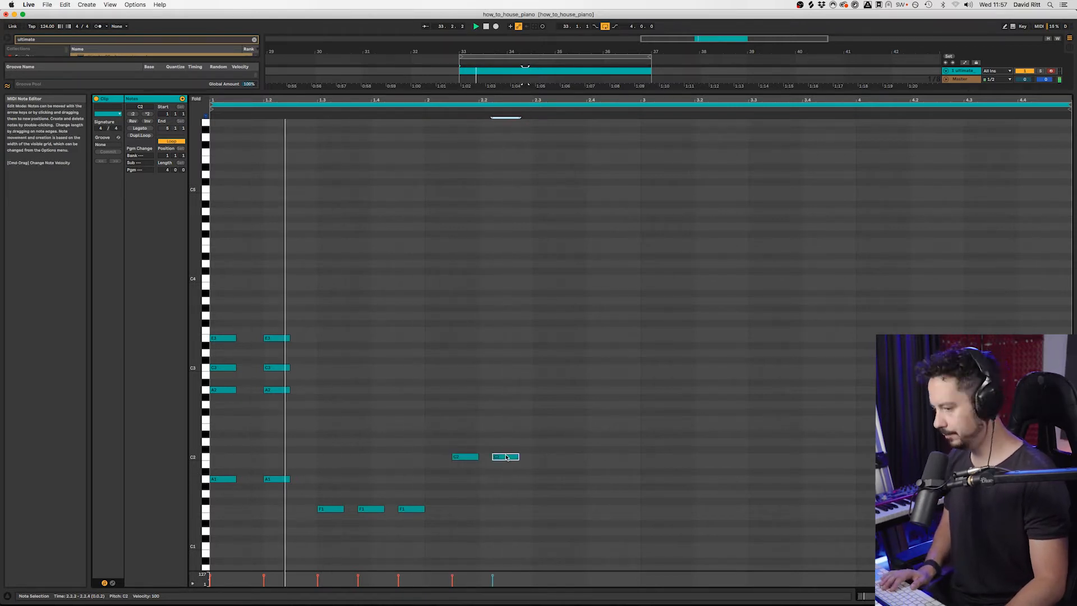
{"action": "left_click_drag", "start_coordinate": [514, 461], "coordinate": [501, 459]}
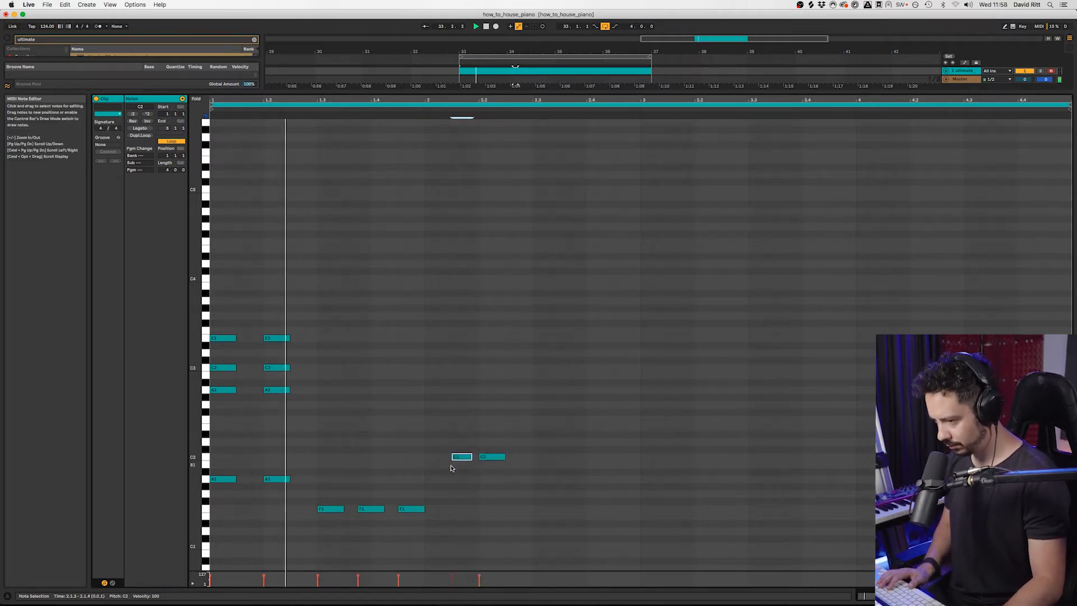
Add G1 bass notes at 2.3, 2.3.4 and 2.4.3, repeating the rhythm of the F1 notes
{"action": "double_click", "coordinate": [543, 488]}
{"action": "left_click_drag", "start_coordinate": [542, 461], "coordinate": [543, 496]}
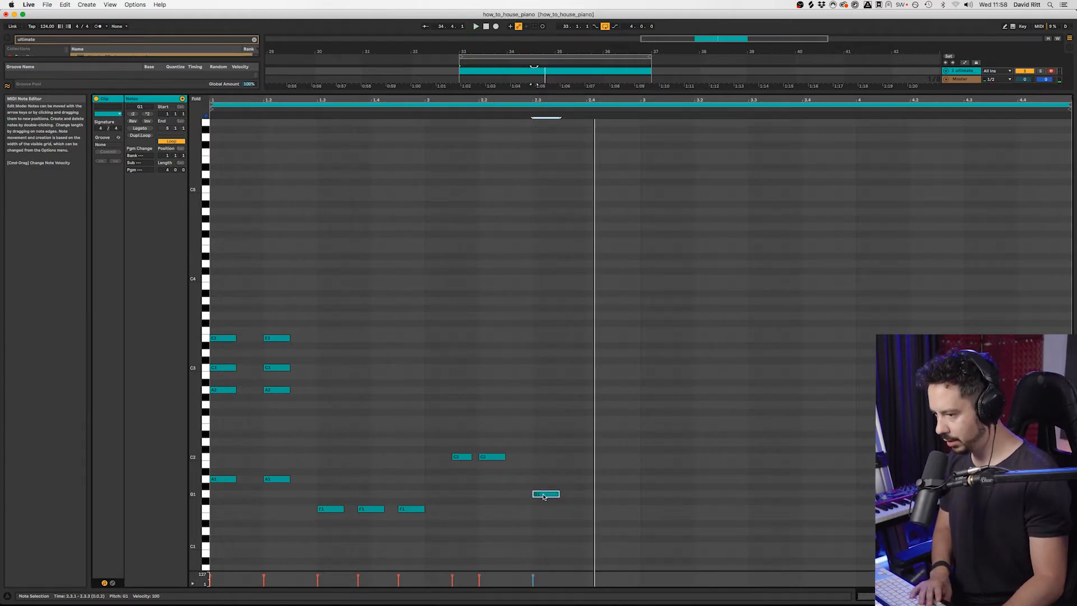
{"action": "left_click_drag", "start_coordinate": [549, 498], "coordinate": [625, 498]}
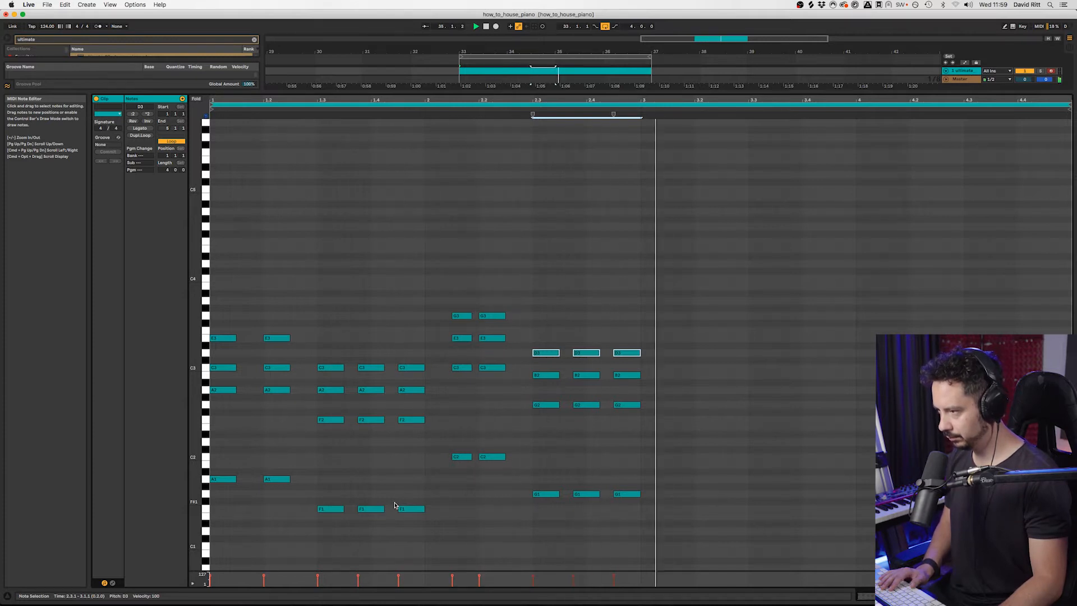
{"action": "key", "text": "space"}
Try transposing the three F2 notes of the F chords up an octave to F3 and play the clip
{"action": "left_click", "coordinate": [251, 432]}
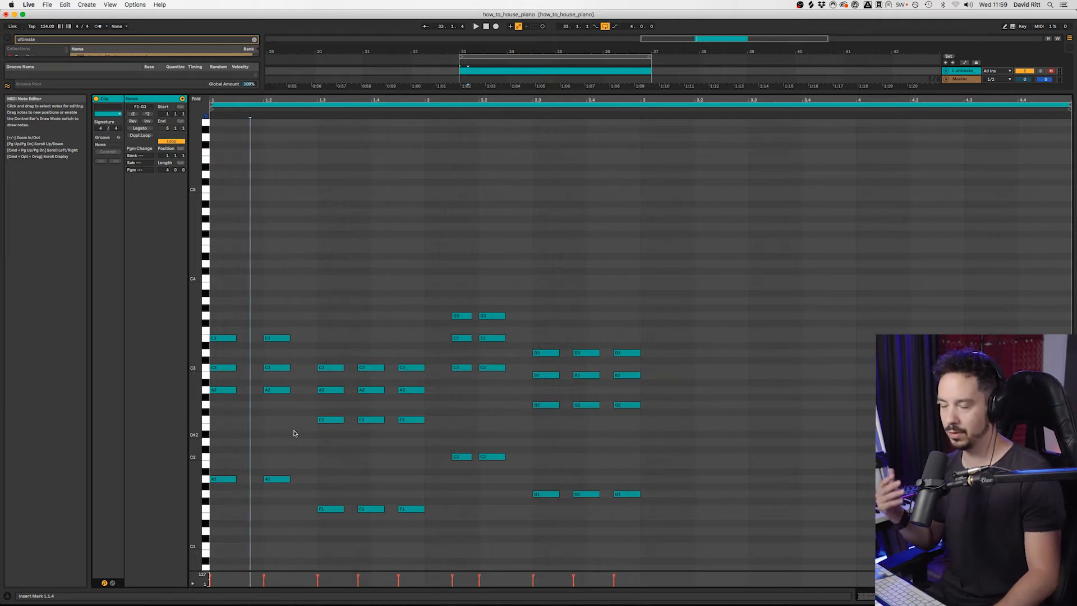
{"action": "left_click", "coordinate": [323, 421]}
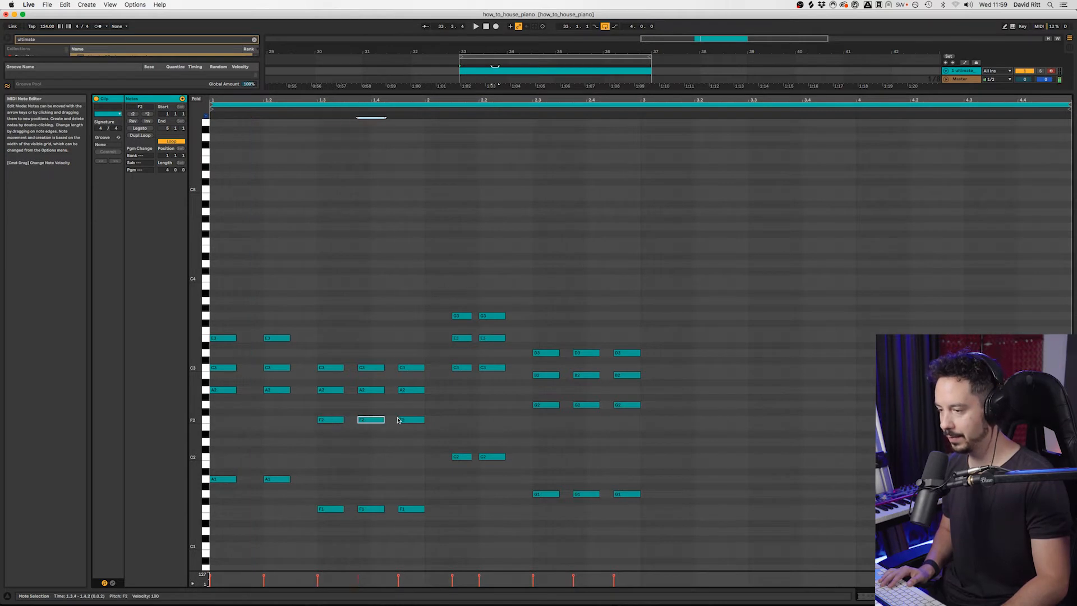
{"action": "left_click", "coordinate": [398, 420]}
{"action": "left_click_drag", "start_coordinate": [307, 410], "coordinate": [399, 453]}
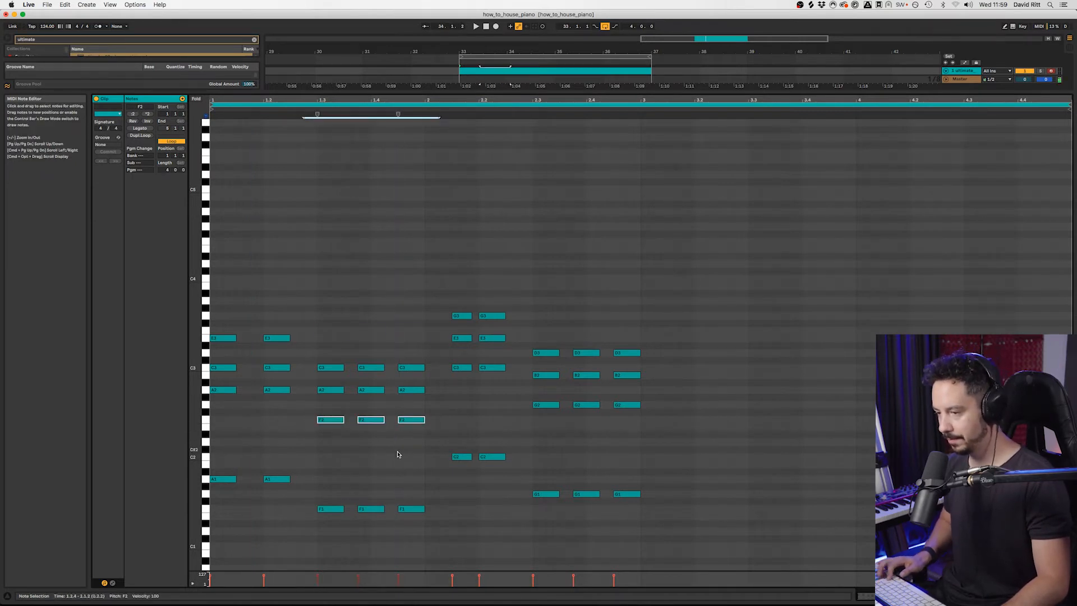
{"action": "key", "text": "shift+Up"}
{"action": "key", "text": "space"}
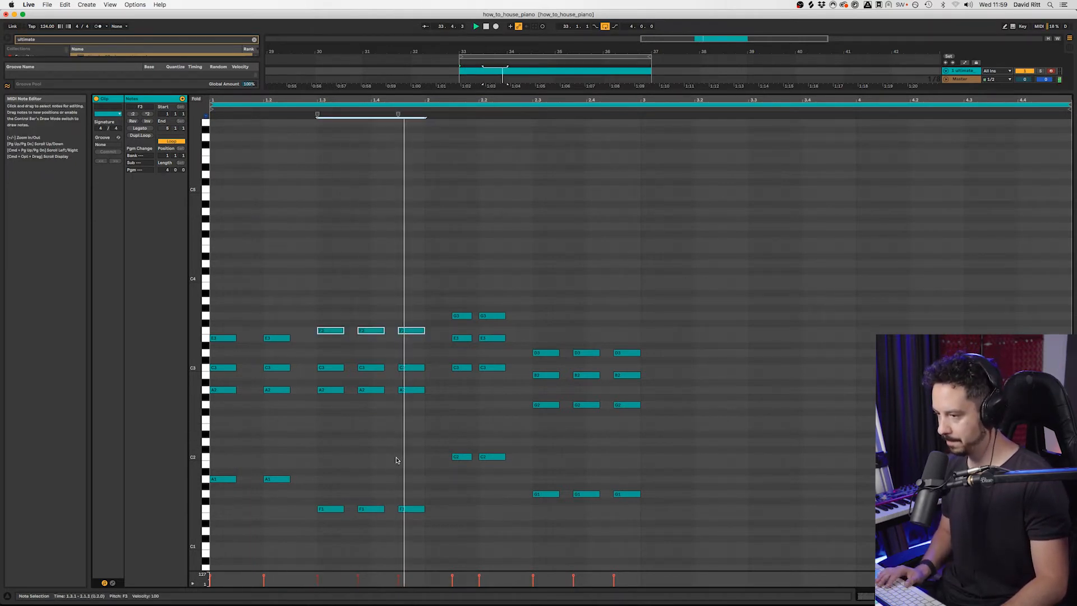
{"action": "key", "text": "space"}
Transpose the two G3 notes of the C chords down an octave to G2 and play the clip
{"action": "left_click_drag", "start_coordinate": [444, 307], "coordinate": [485, 325]}
{"action": "key", "text": "shift+Down"}
{"action": "key", "text": "space"}
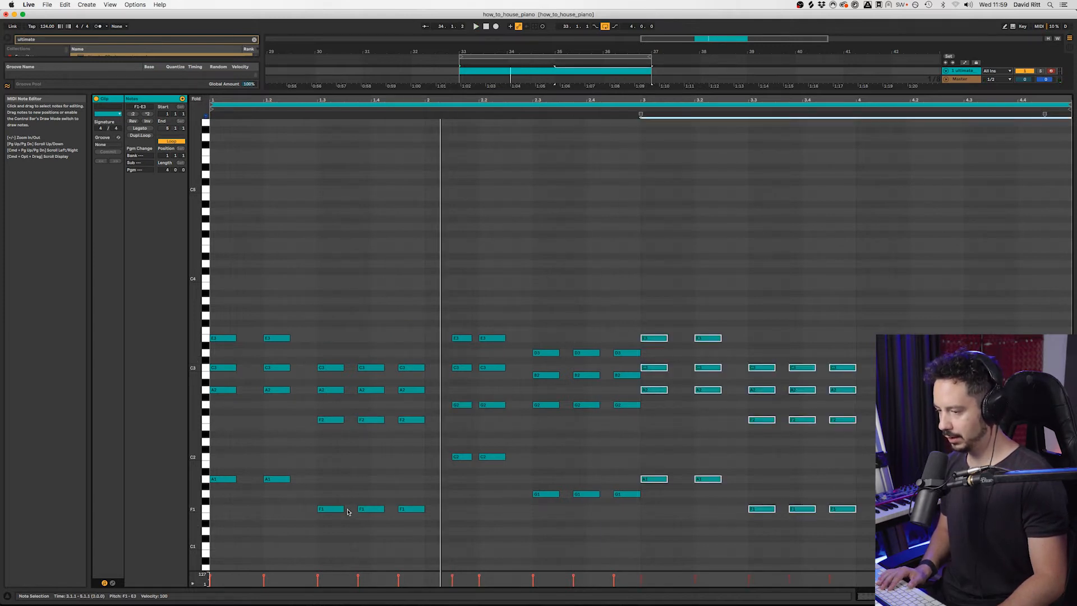
Fill the gaps between the first bar's F1 bass notes with short F1 notes at 1.3.3 and 1.4.2
{"action": "double_click", "coordinate": [347, 509]}
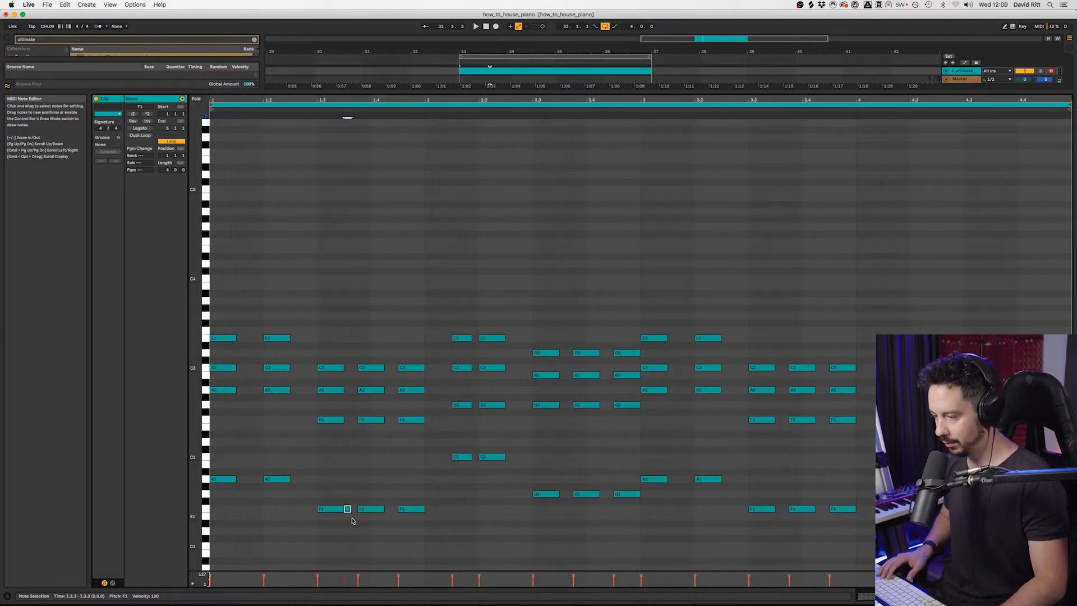
{"action": "double_click", "coordinate": [390, 509]}
{"action": "key", "text": "space"}
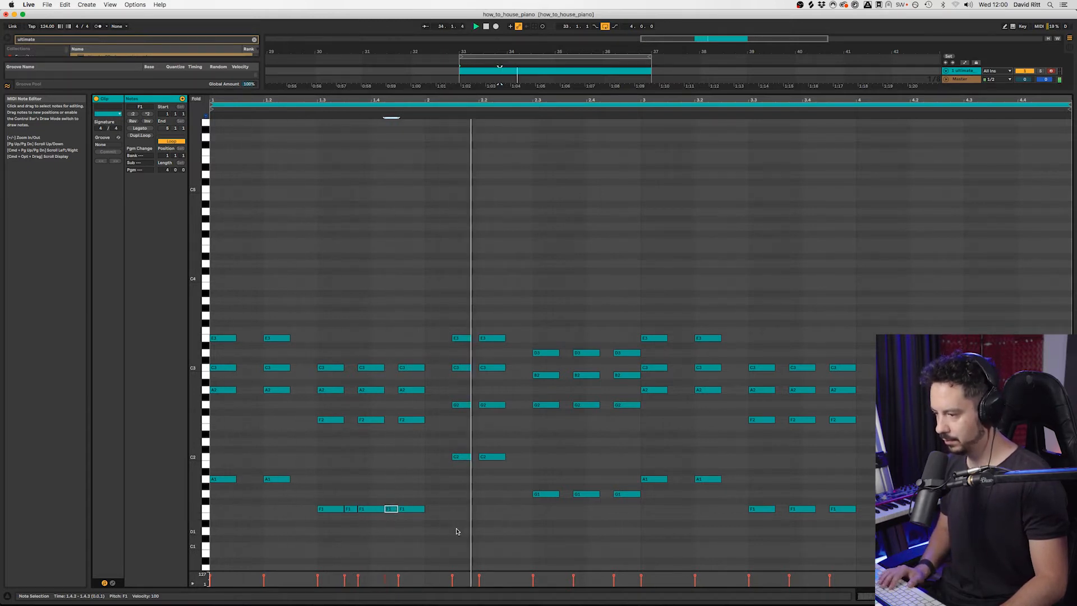
Search the browser for "punchy" kick samples and choose KSHMR_Punchy_Kick_01_A.wav
{"action": "key", "text": "super+f"}
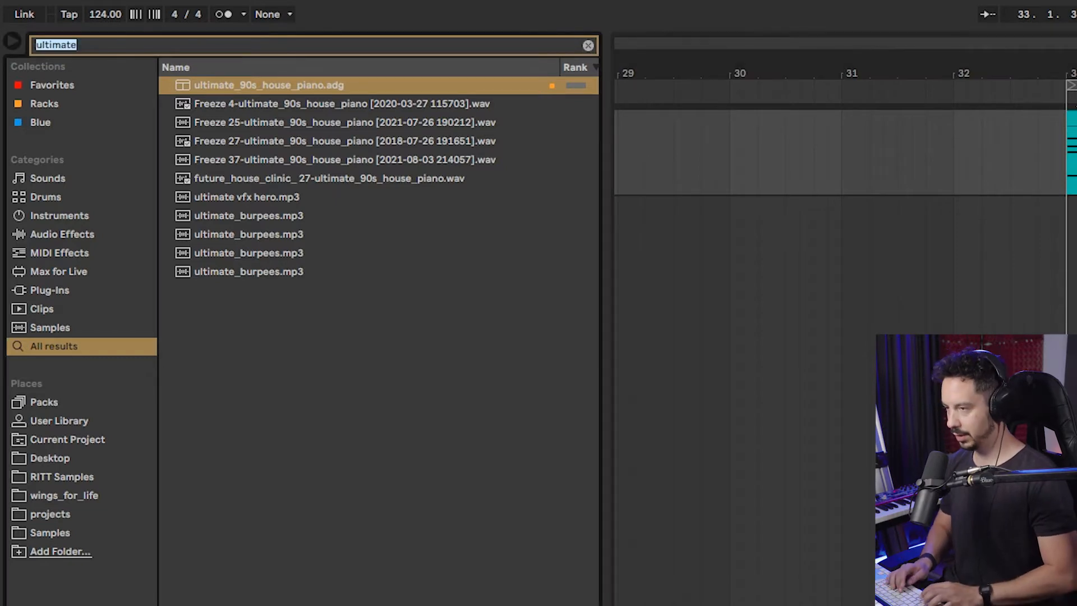
{"action": "type", "text": "kick"}
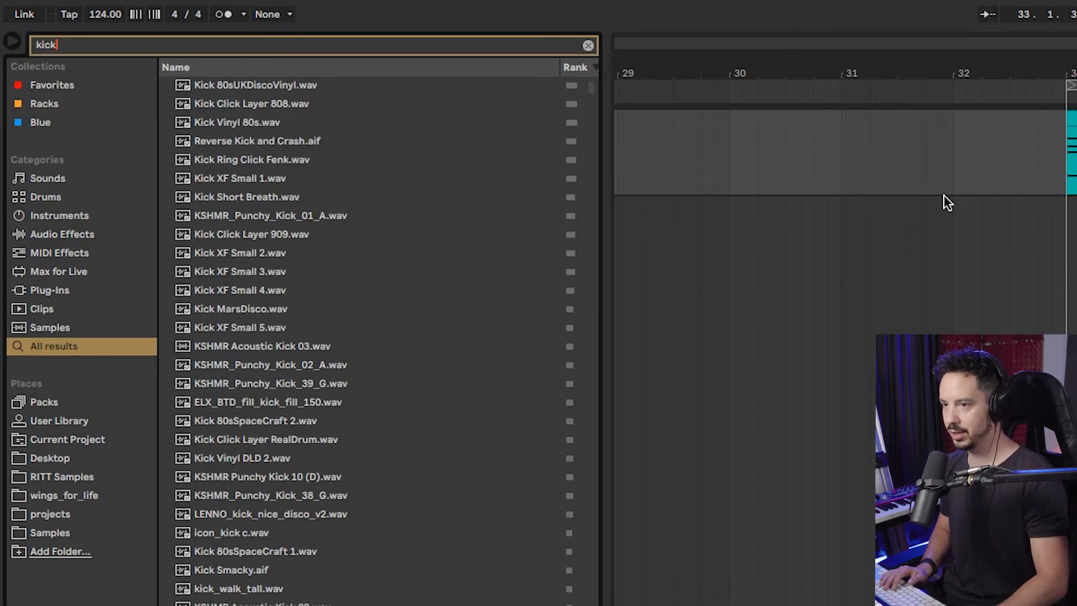
{"action": "key", "text": "BackSpace"}
{"action": "key", "text": "BackSpace"}
{"action": "key", "text": "BackSpace"}
{"action": "type", "text": "pu"}
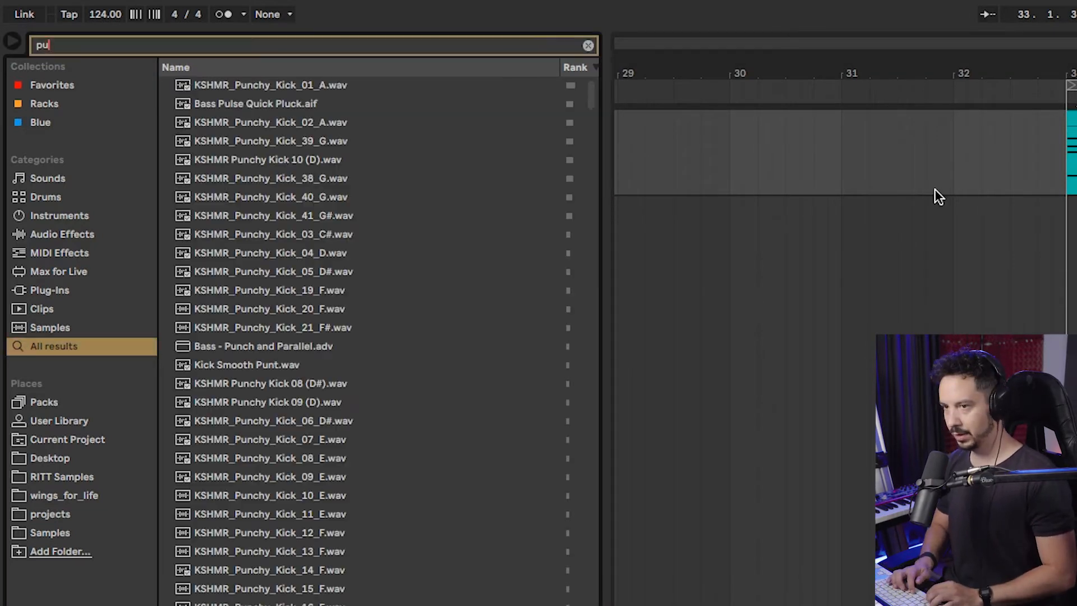
{"action": "type", "text": "nchy"}
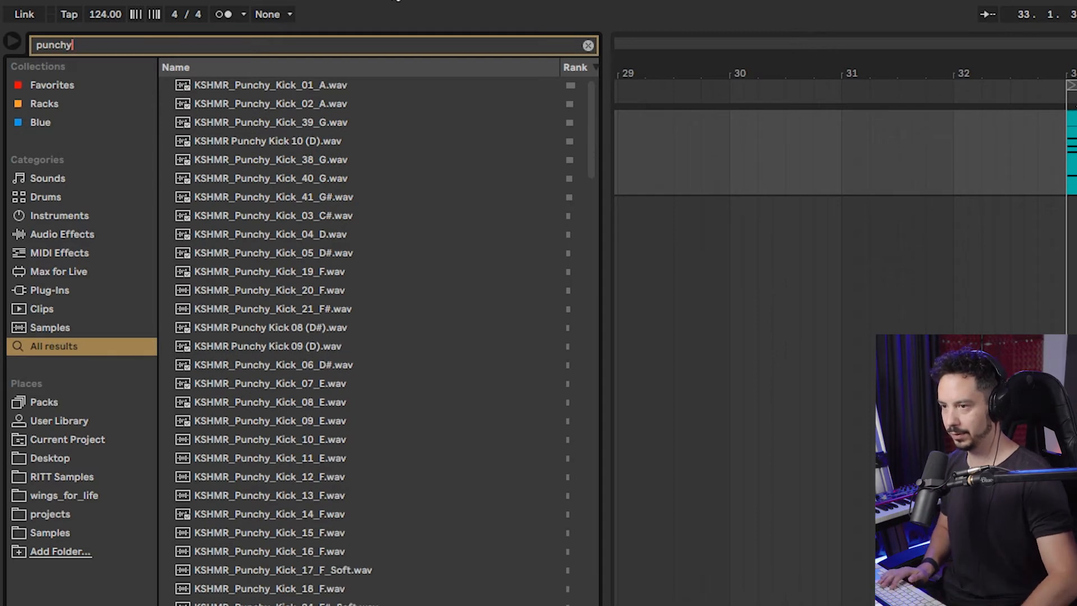
{"action": "left_click", "coordinate": [308, 83]}
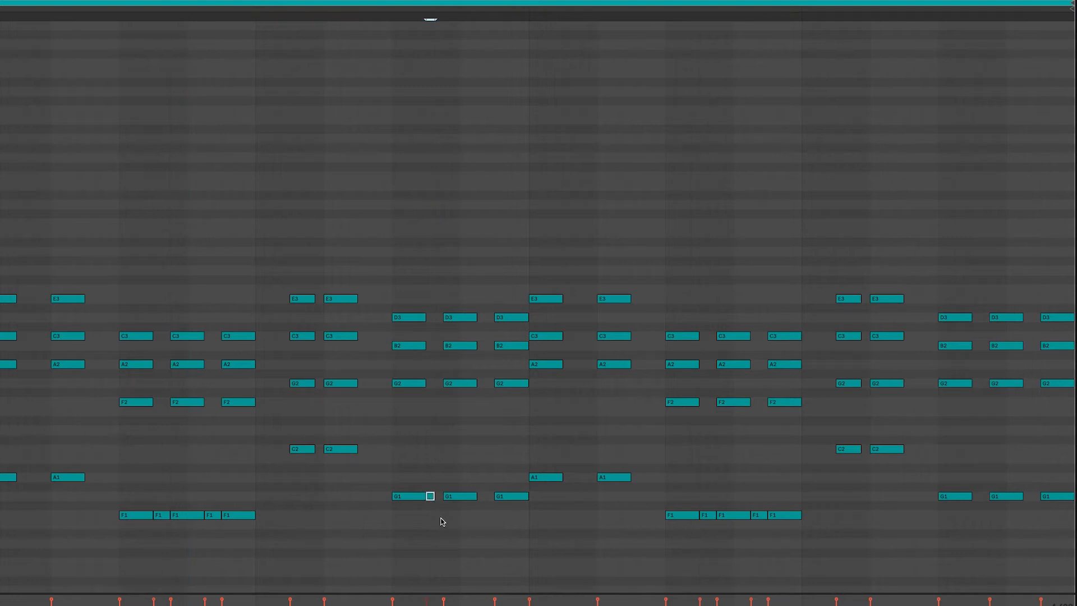
Fill the gaps between the G1 bass notes with short G1 notes and raise the B2 and D3 notes in the last bar's middle G chord
{"action": "key", "text": "shift+Right"}
{"action": "left_click", "coordinate": [980, 496]}
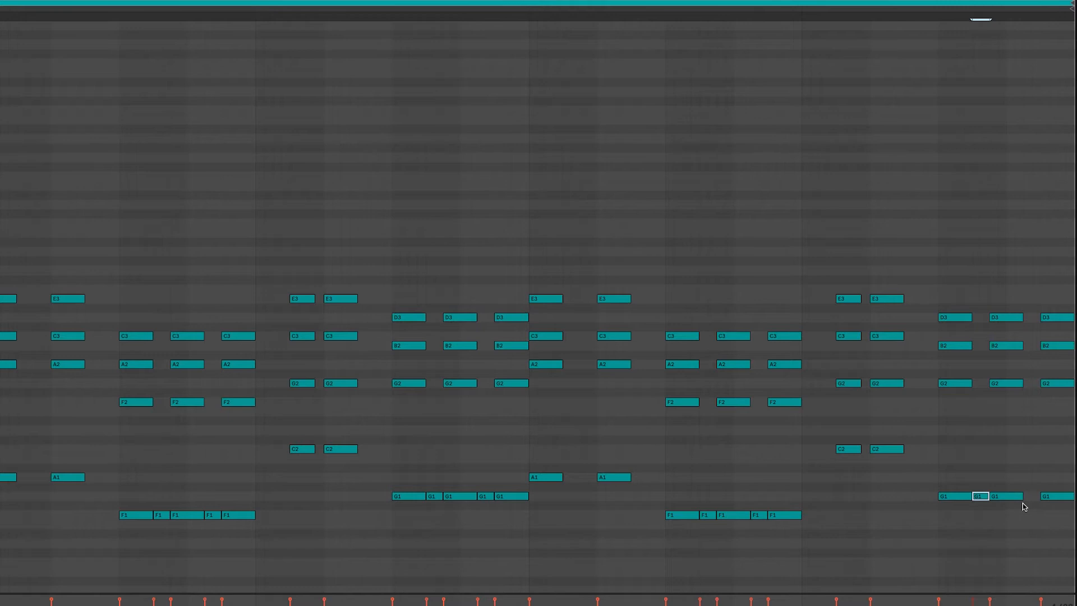
{"action": "left_click", "coordinate": [1007, 366]}
{"action": "key", "text": "Up"}
{"action": "left_click", "coordinate": [998, 324]}
{"action": "left_click", "coordinate": [999, 319]}
{"action": "key", "text": "Up"}
{"action": "left_click", "coordinate": [878, 15]}
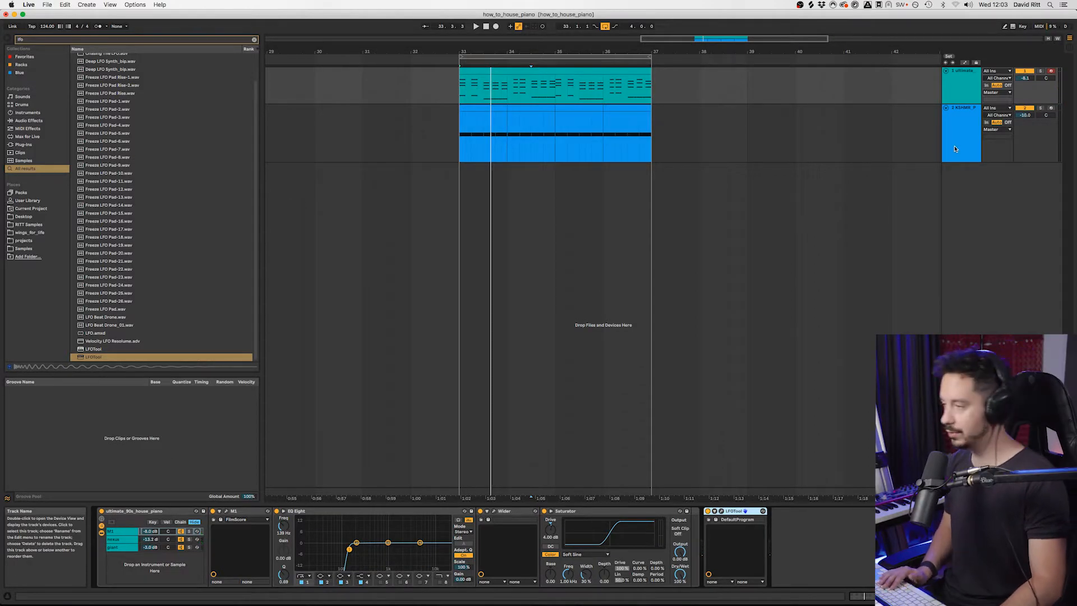
Search for "eq", add EQ Eight to the end of the piano track's device chain and raise its low-cut frequency
{"action": "key", "text": "space"}
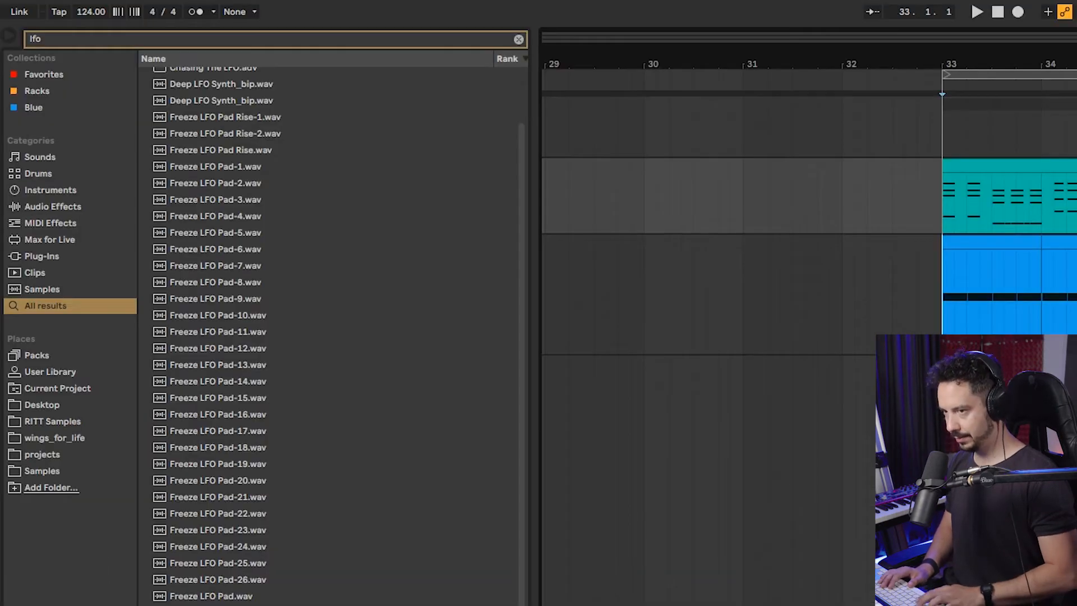
{"action": "key", "text": "BackSpace"}
{"action": "key", "text": "BackSpace"}
{"action": "key", "text": "BackSpace"}
{"action": "type", "text": "eq"}
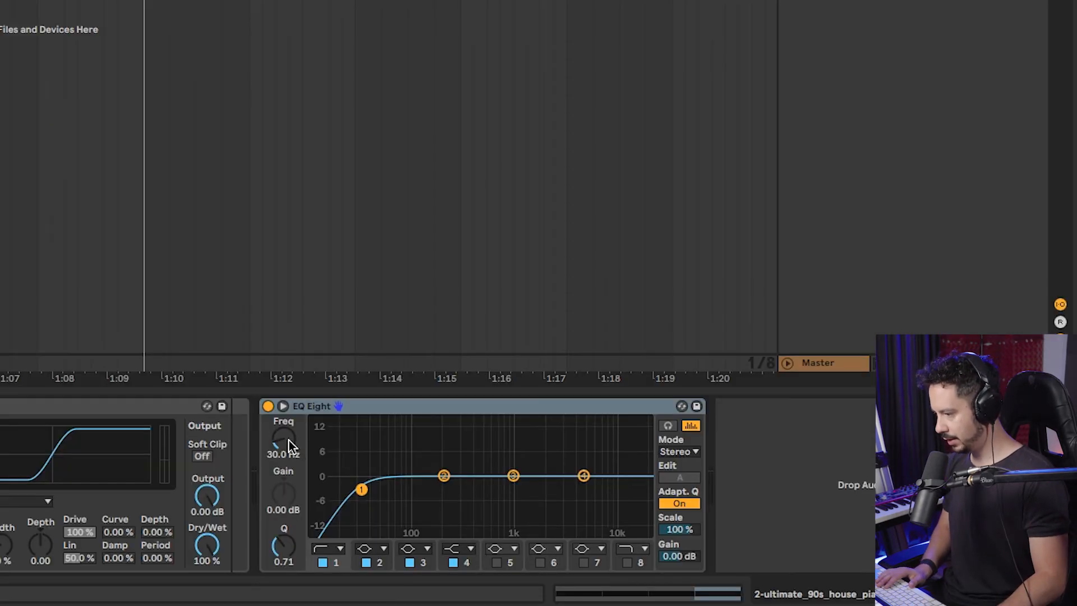
{"action": "left_click_drag", "start_coordinate": [291, 446], "coordinate": [290, 421]}
Add OTT after EQ Eight on the piano track with its amount at 29 %, and bypass it for comparison
{"action": "key", "text": "super+f"}
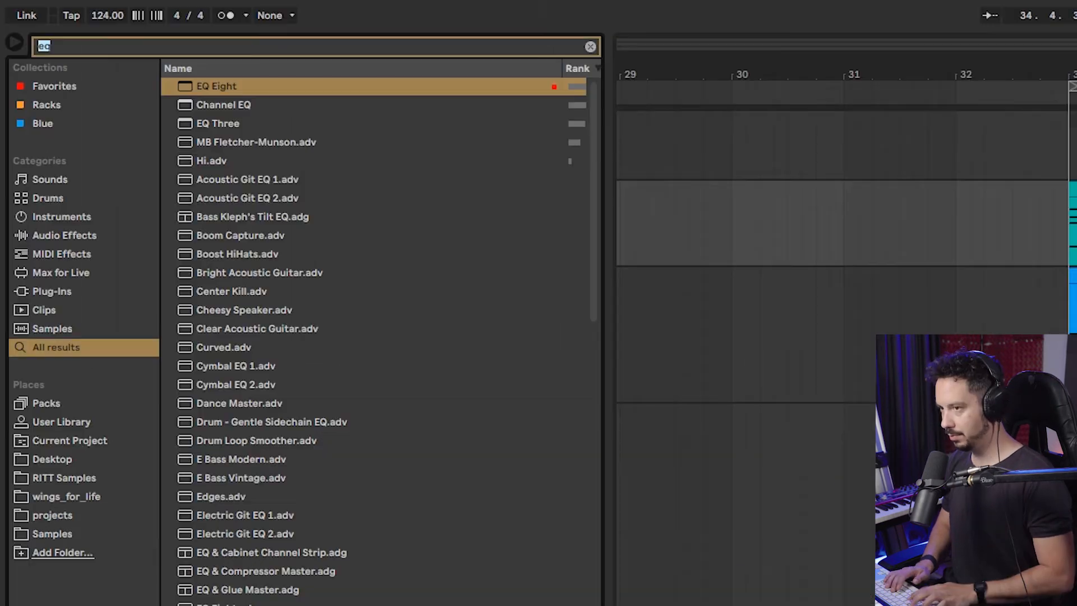
{"action": "type", "text": "ott"}
{"action": "key", "text": "Down"}
{"action": "key", "text": "Return"}
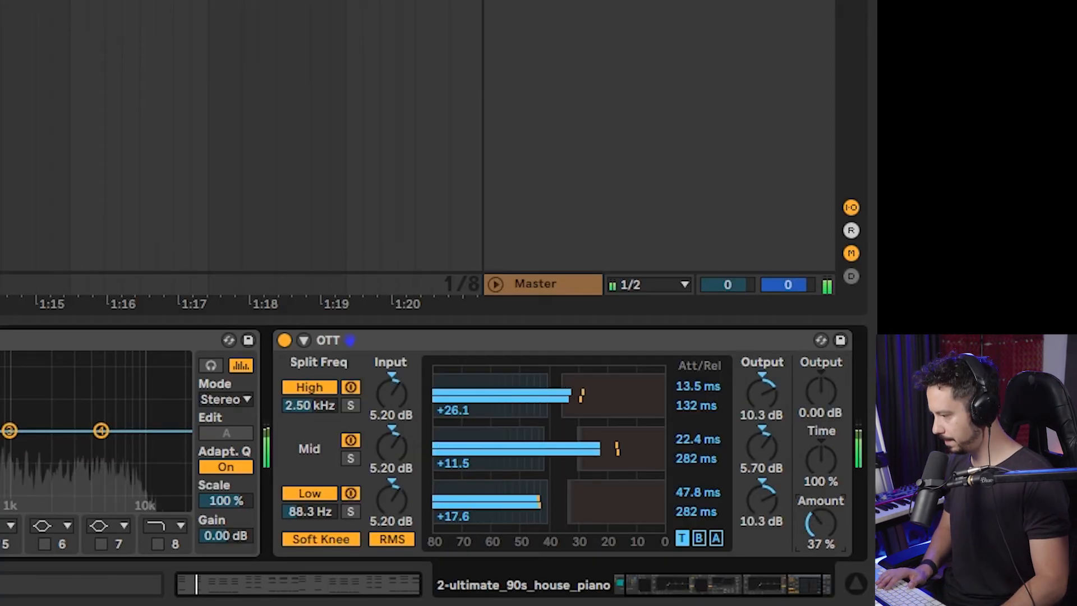
{"action": "mouse_move", "coordinate": [821, 525]}
{"action": "left_mouse_down"}
{"action": "mouse_move", "coordinate": [821, 542]}
{"action": "mouse_move", "coordinate": [820, 533]}
{"action": "left_mouse_up"}
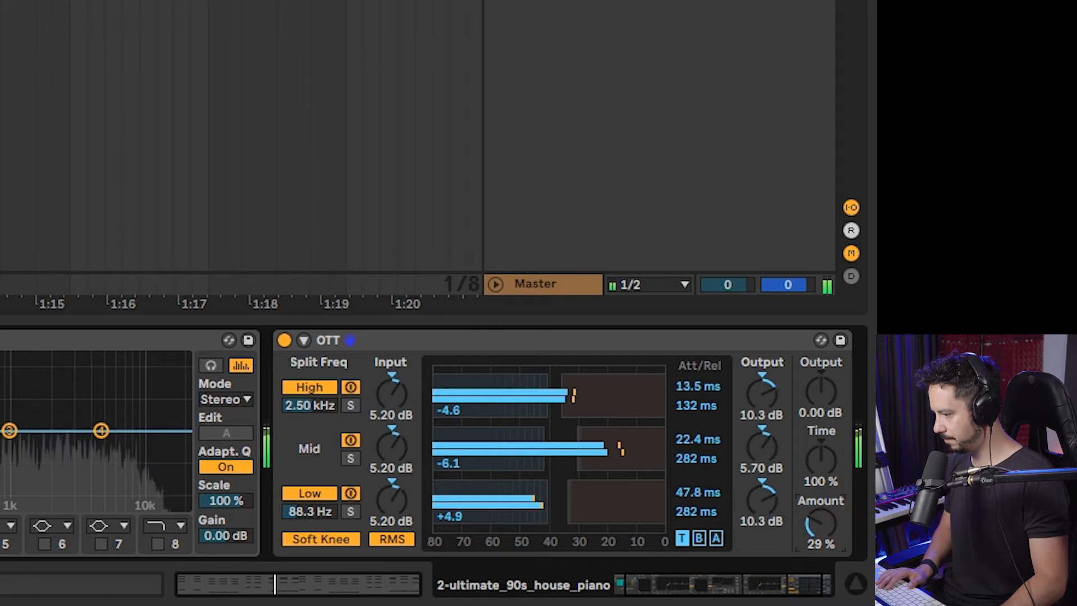
{"action": "left_click", "coordinate": [284, 340]}
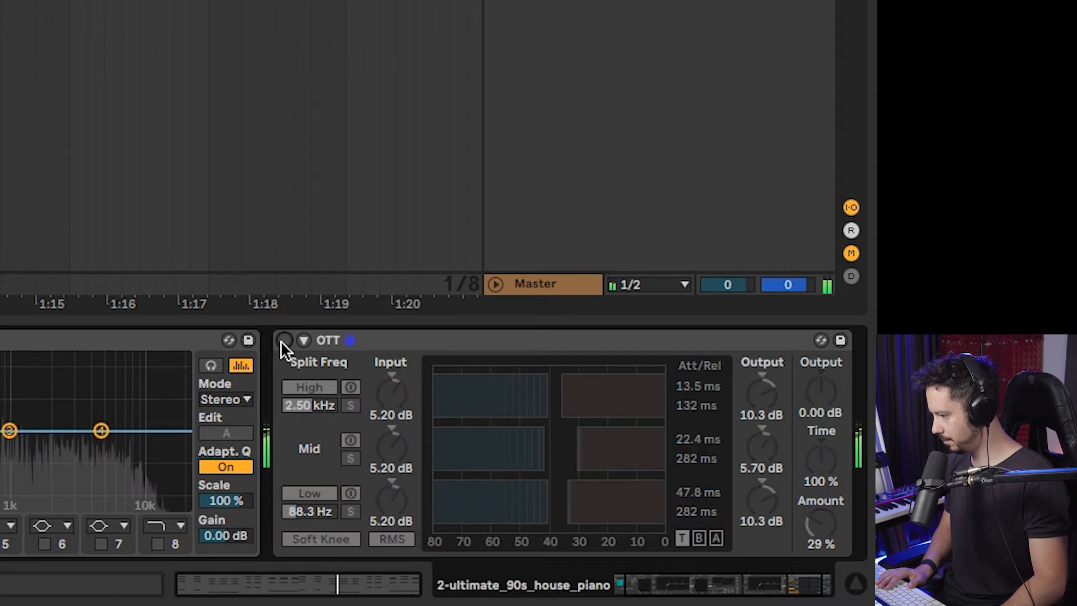
Switch OTT back on in the piano track's device chain
{"action": "left_click", "coordinate": [283, 341]}
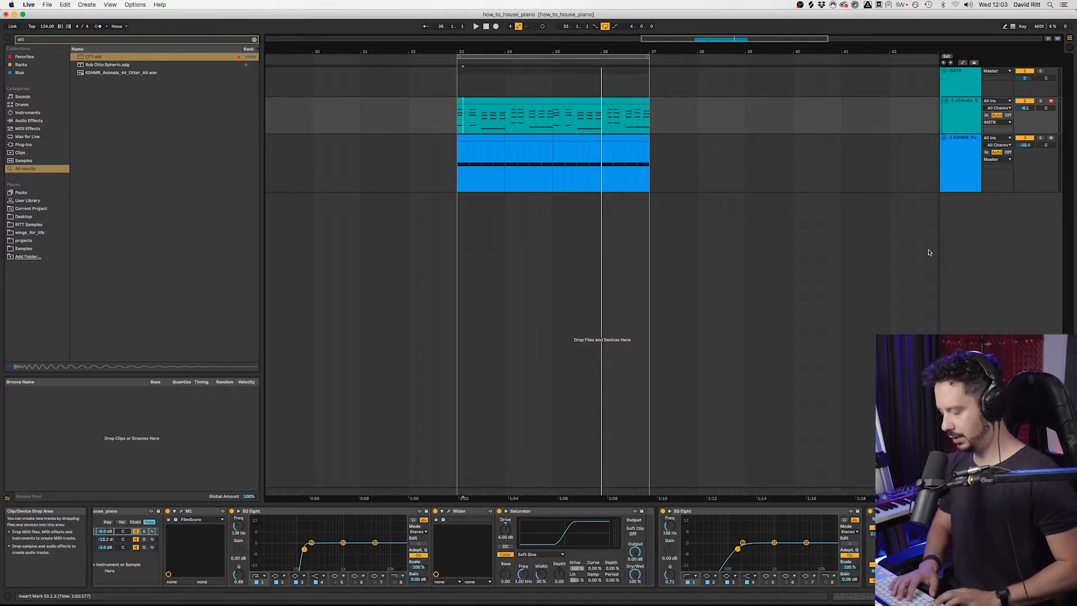
Create a grouped BASS track with Serum and load the Basic Shapes wavetable into oscillator A
{"action": "key", "text": "super+shift+t"}
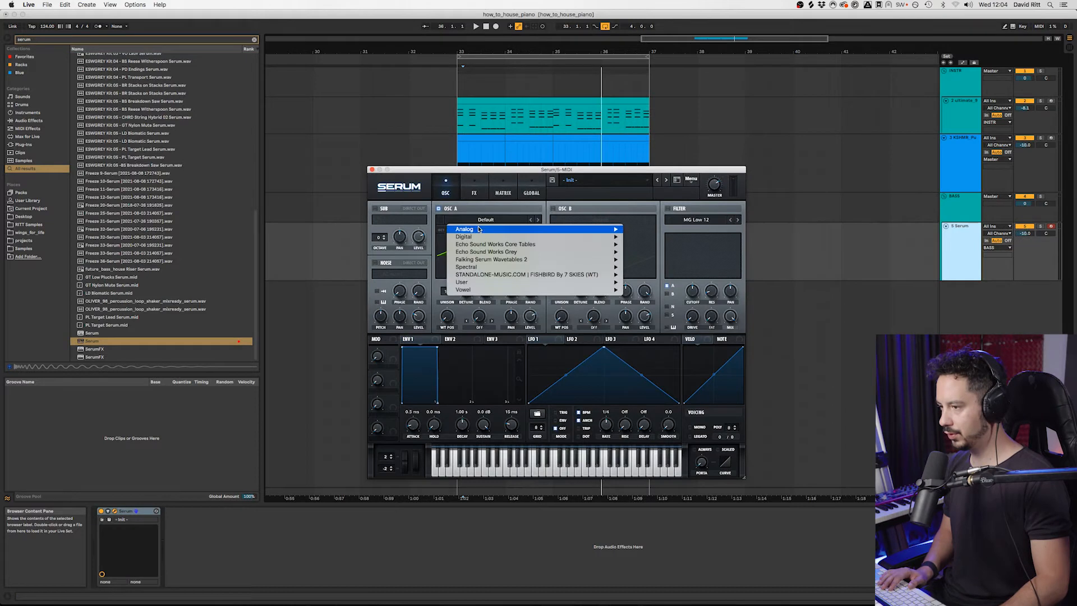
{"action": "mouse_move", "coordinate": [480, 231]}
{"action": "left_click", "coordinate": [650, 267]}
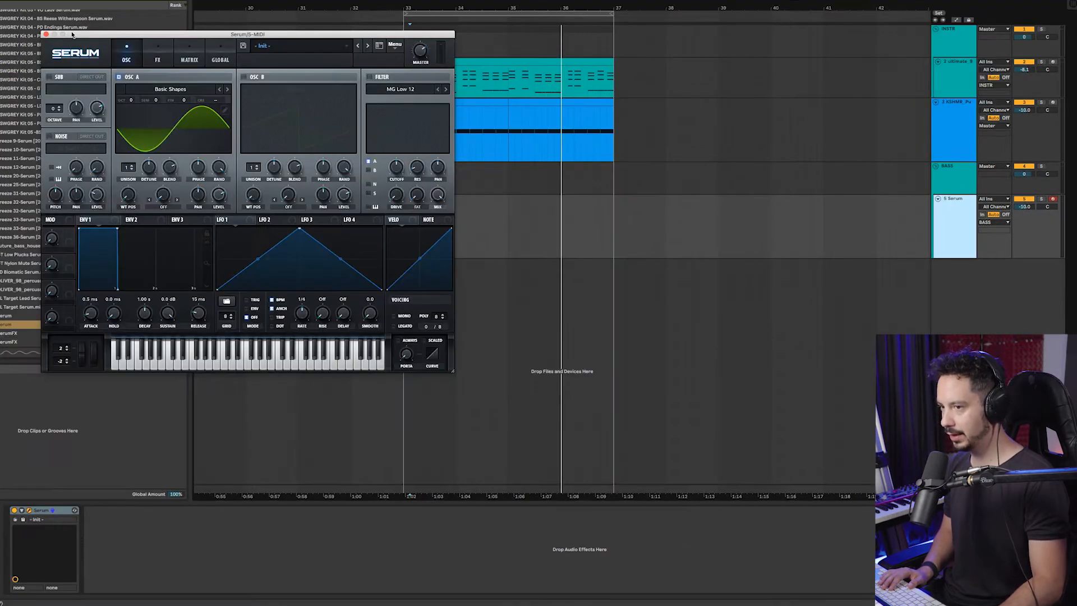
{"action": "left_click", "coordinate": [46, 33]}
Copy the piano MIDI clip onto the Serum track at bar 33
{"action": "left_click", "coordinate": [444, 63]}
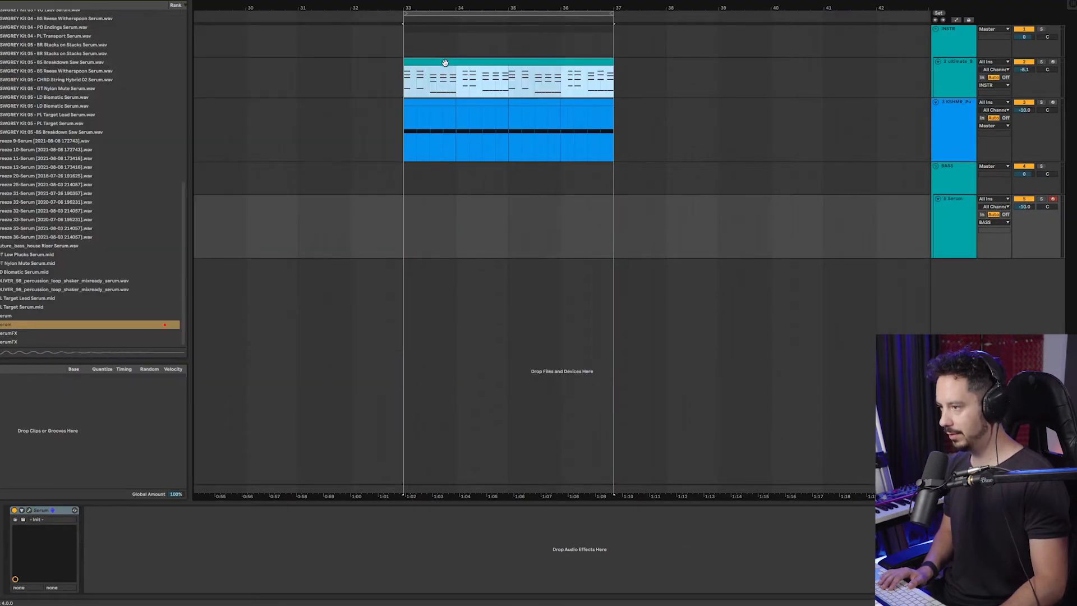
{"action": "key", "text": "ctrl+c"}
{"action": "left_click", "coordinate": [416, 233]}
{"action": "key", "text": "ctrl+v"}
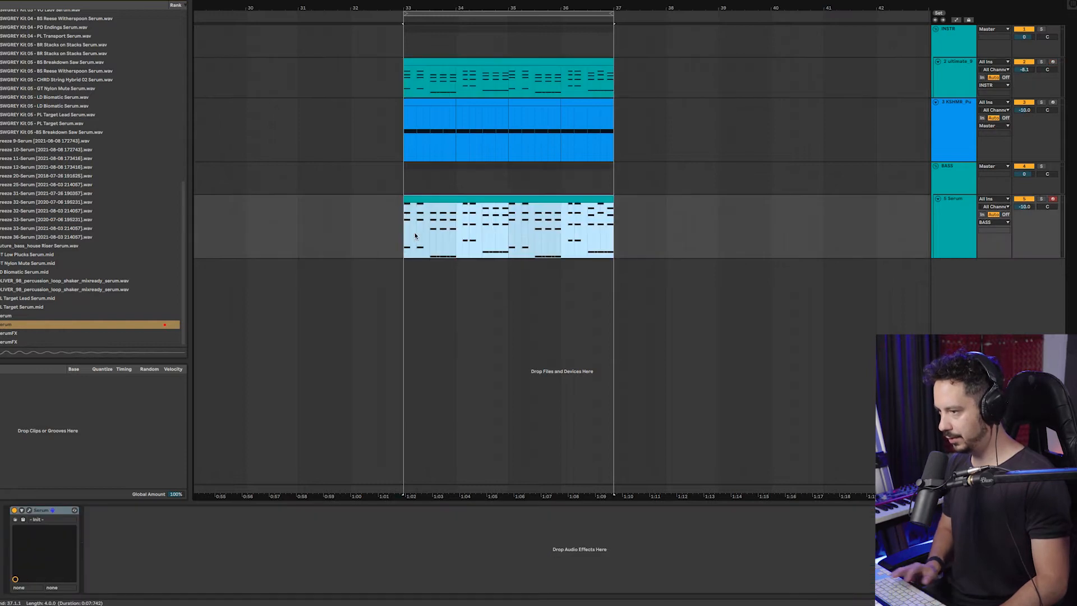
Delete all the upper chord notes in the Serum clip, keeping only the bass line, and audition it
{"action": "double_click", "coordinate": [415, 232]}
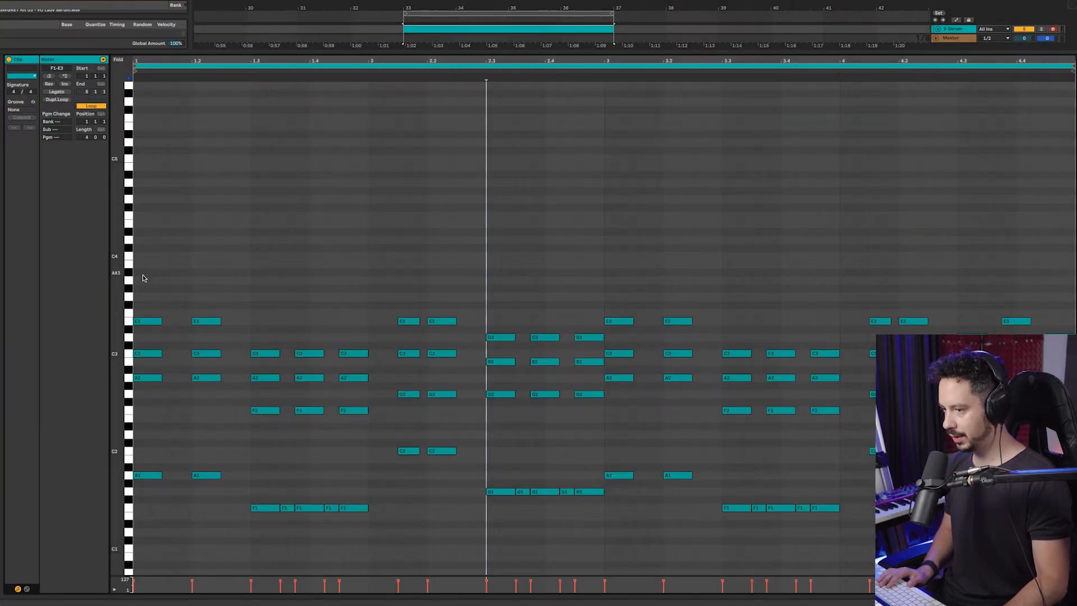
{"action": "left_click_drag", "start_coordinate": [149, 264], "coordinate": [1073, 428]}
{"action": "key", "text": "Delete"}
{"action": "key", "text": "space"}
{"action": "key", "text": "space"}
Lower the bass notes by an octave and remove the short filler notes between the repeated F and G notes
{"action": "left_click", "coordinate": [152, 475]}
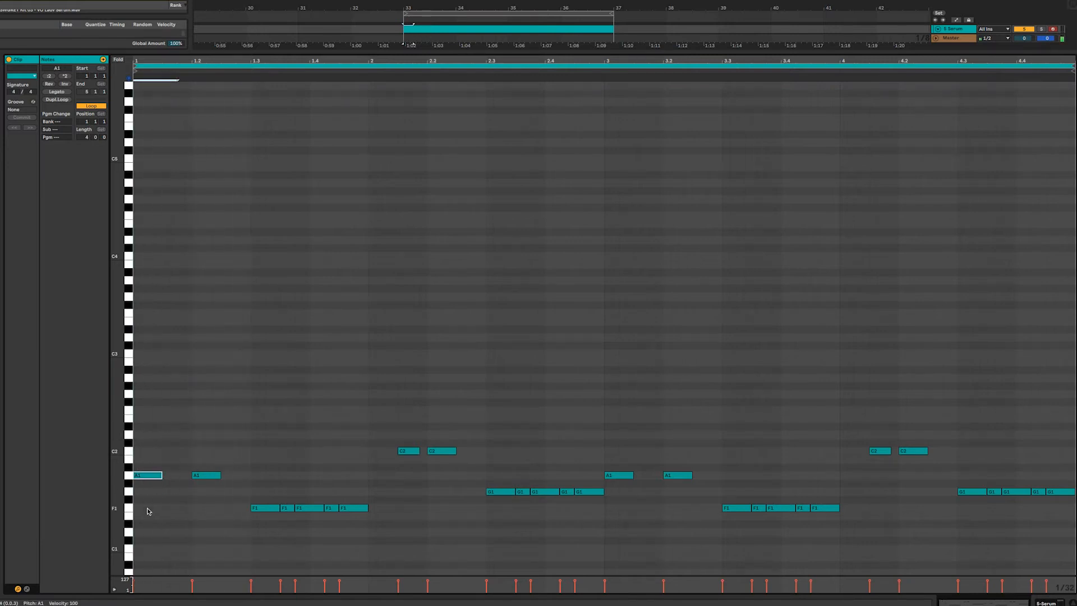
{"action": "key", "text": "shift+Down"}
{"action": "key", "text": "space"}
{"action": "left_click", "coordinate": [287, 483]}
{"action": "left_click", "coordinate": [332, 497]}
{"action": "key", "text": "shift+Down"}
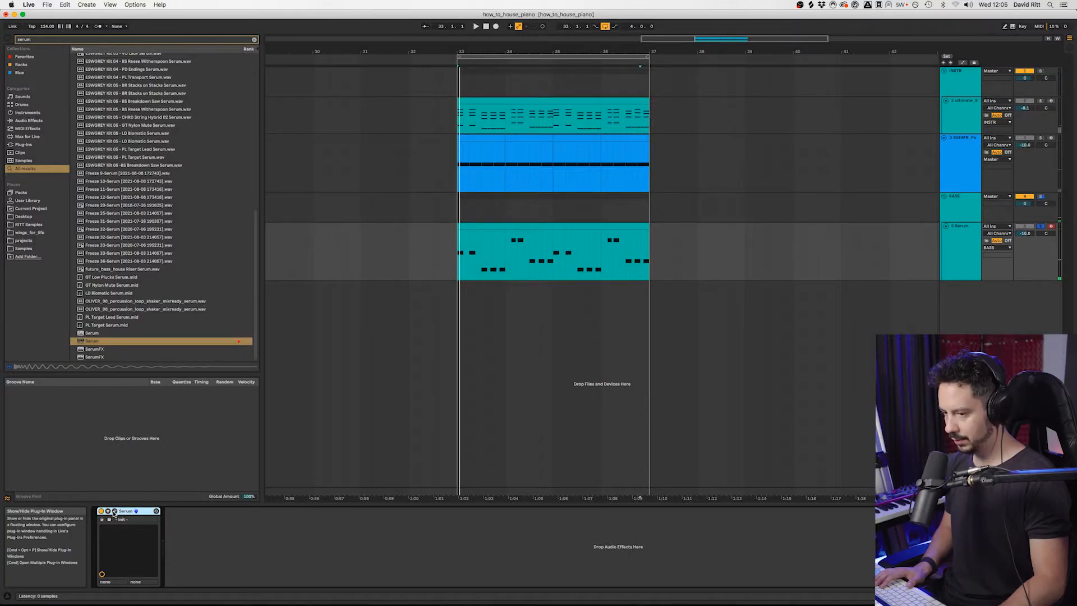
Enable Serum's distortion effect and raise its drive while the bass plays
{"action": "left_click", "coordinate": [114, 512]}
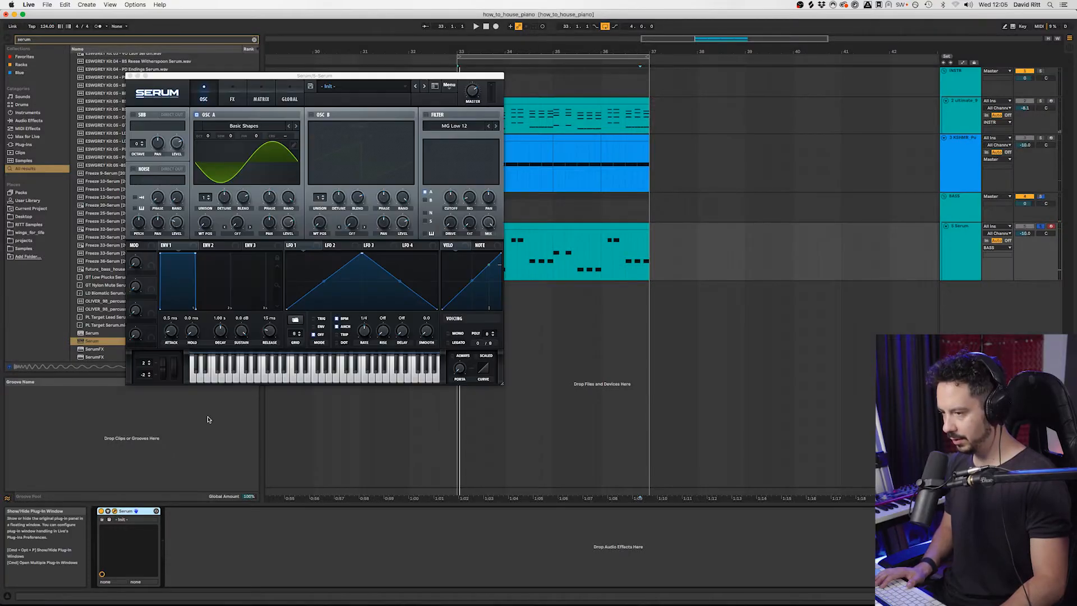
{"action": "left_click_drag", "start_coordinate": [274, 75], "coordinate": [352, 127]}
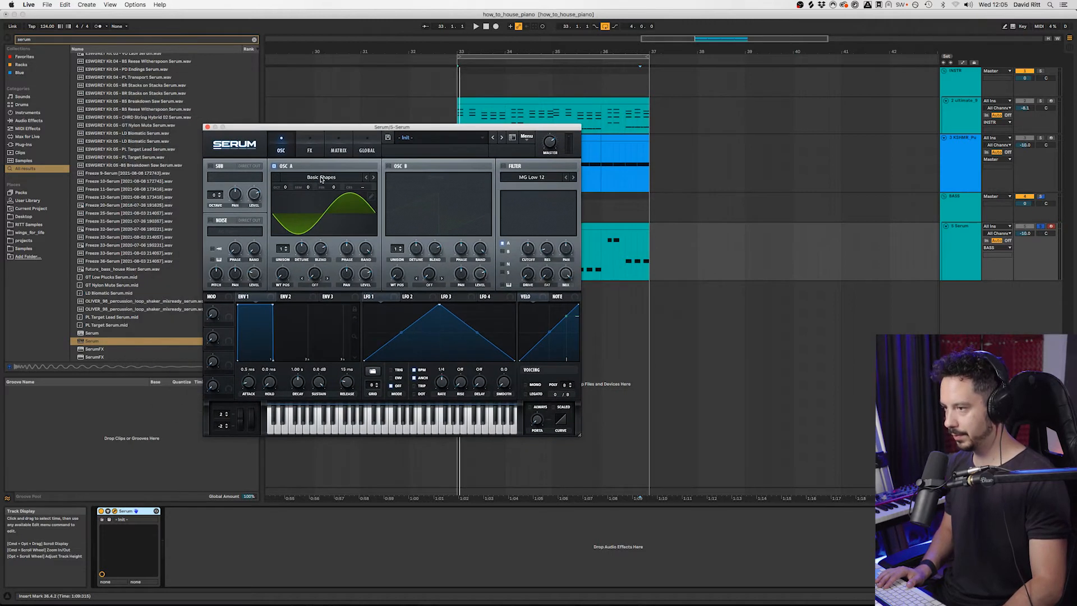
{"action": "left_click", "coordinate": [308, 153]}
{"action": "left_click_drag", "start_coordinate": [256, 128], "coordinate": [119, 121]}
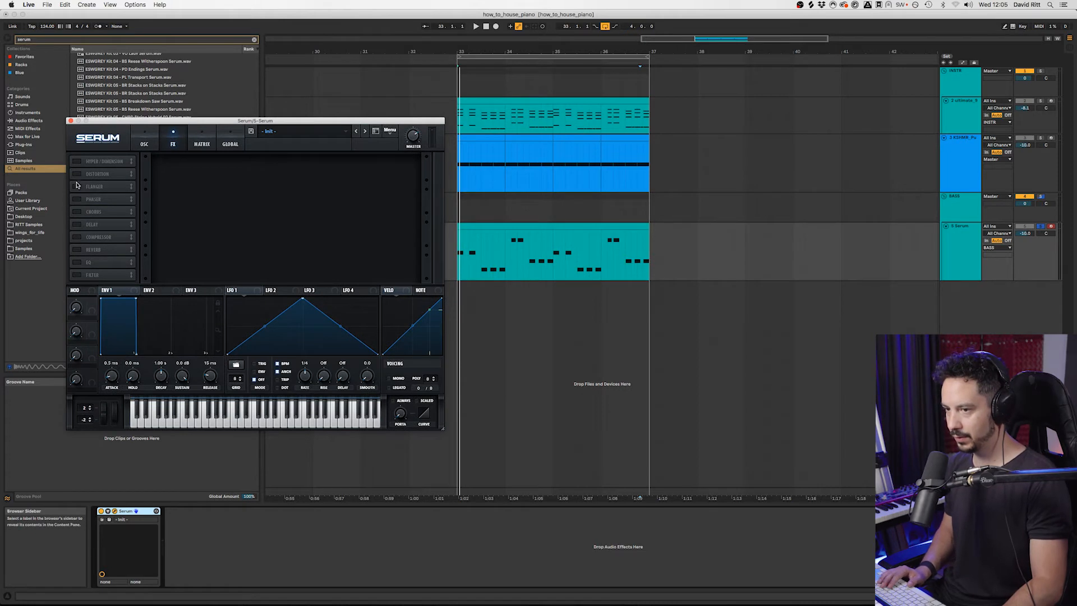
{"action": "left_click", "coordinate": [77, 174]}
{"action": "key", "text": "space"}
{"action": "left_click_drag", "start_coordinate": [345, 166], "coordinate": [337, 117]}
Turn on Serum's filter and add Decapitator after Serum on the bass track
{"action": "left_click", "coordinate": [144, 143]}
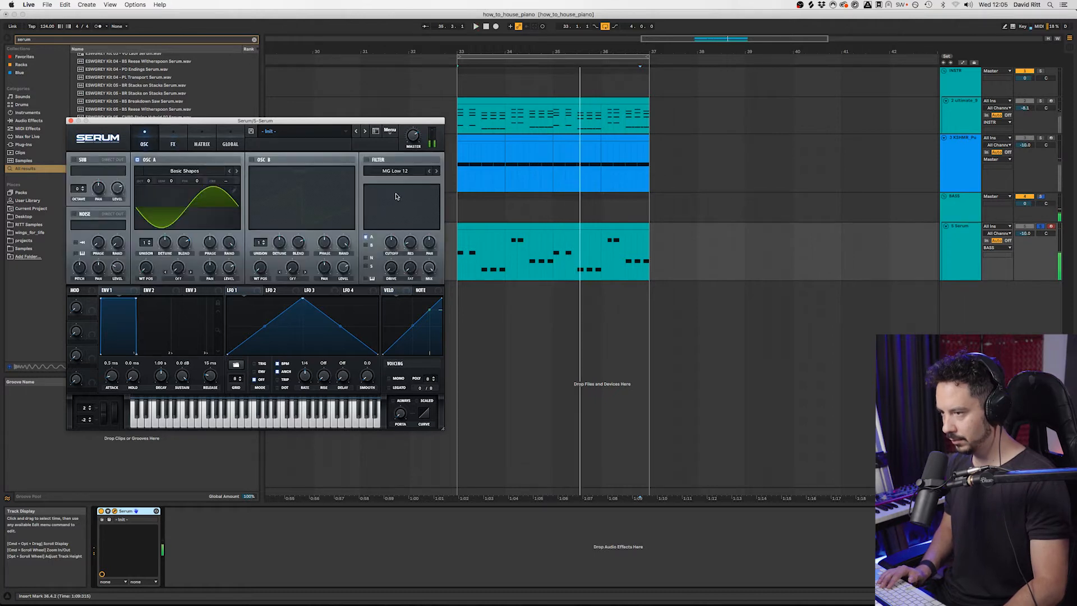
{"action": "left_click", "coordinate": [366, 160]}
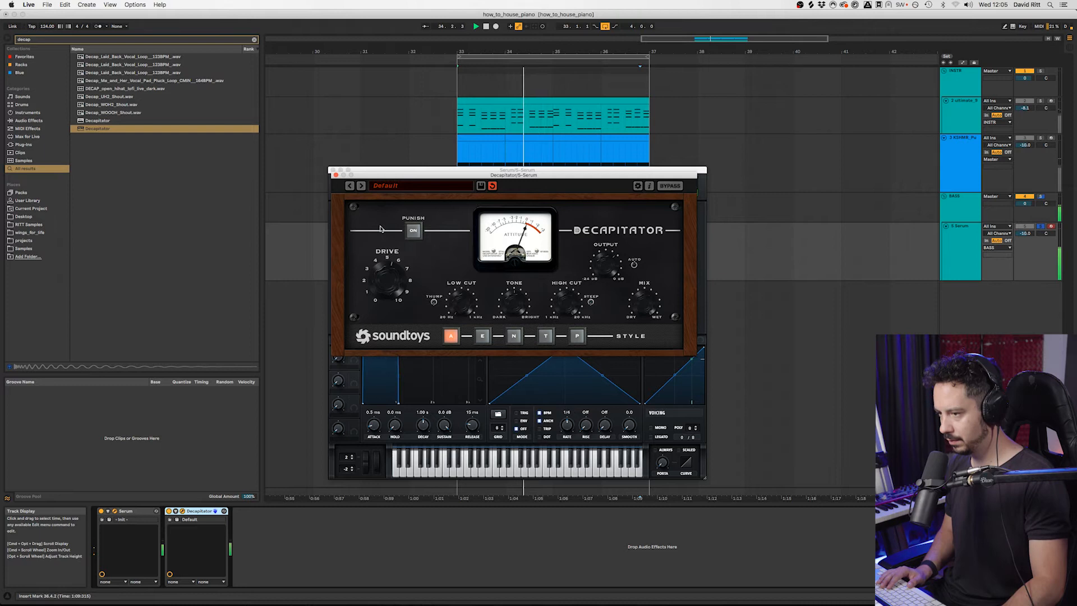
{"action": "left_click", "coordinate": [335, 175]}
{"action": "left_click", "coordinate": [332, 170]}
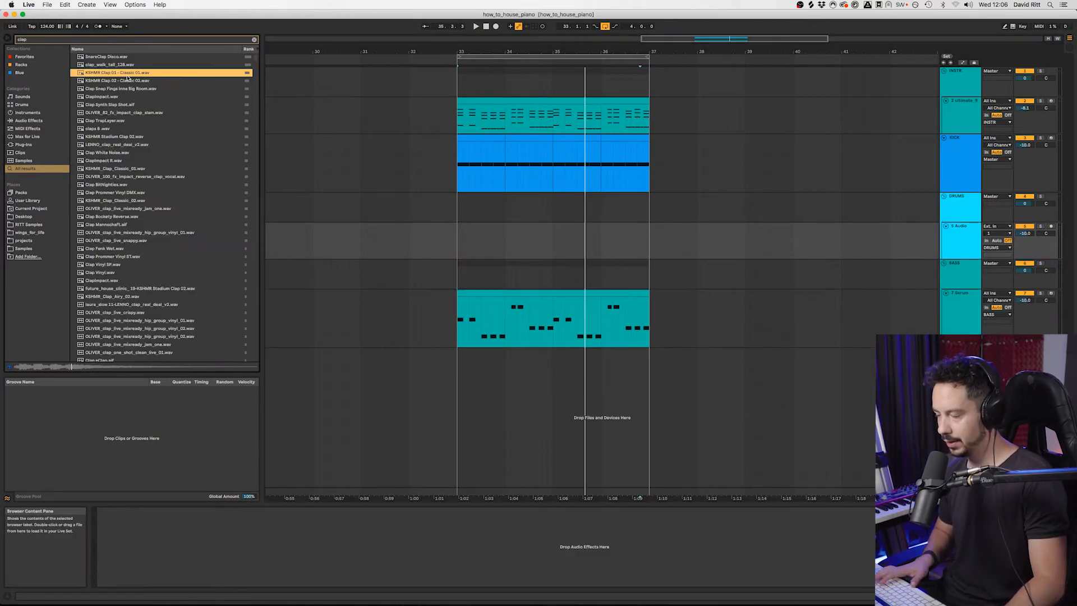
Place KSHMR Clap 02 - Classic 02.wav on beats 2 and 4 of bar 33 and repeat the bar through bar 36
{"action": "key", "text": "Down"}
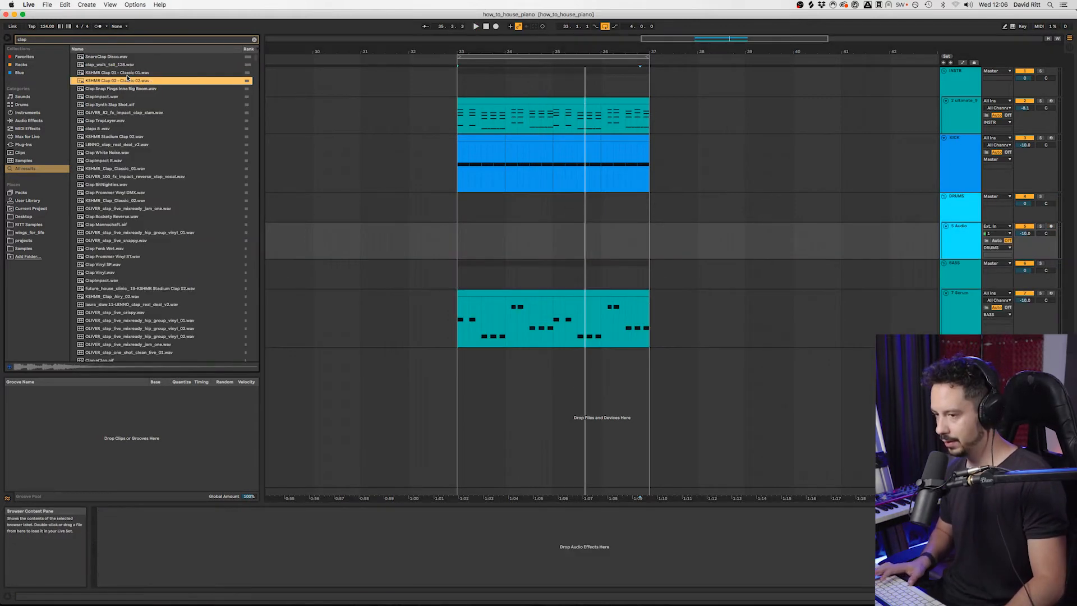
{"action": "left_click", "coordinate": [959, 244]}
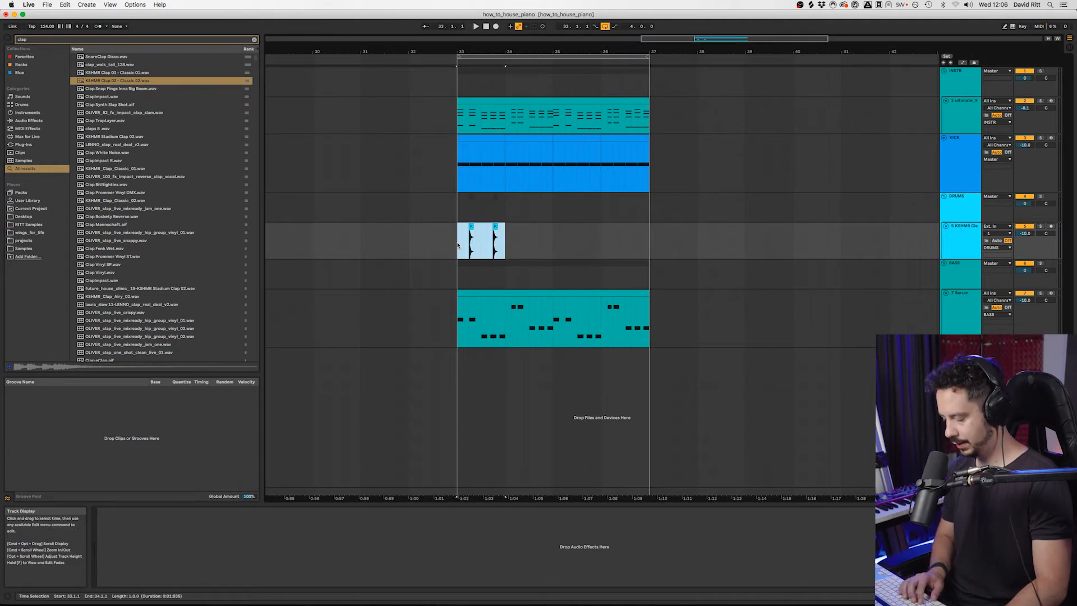
{"action": "key", "text": "super+d"}
{"action": "key", "text": "super+d"}
{"action": "key", "text": "super+d"}
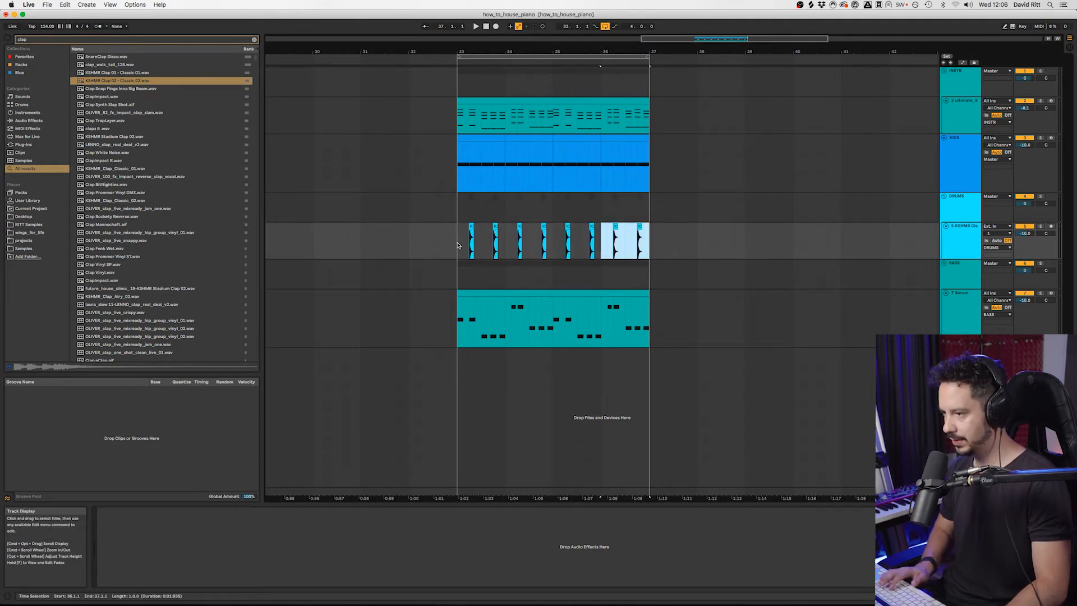
Play the loop and lower the clap track's volume to -14.7 dB
{"action": "left_click", "coordinate": [457, 245]}
{"action": "key", "text": "space"}
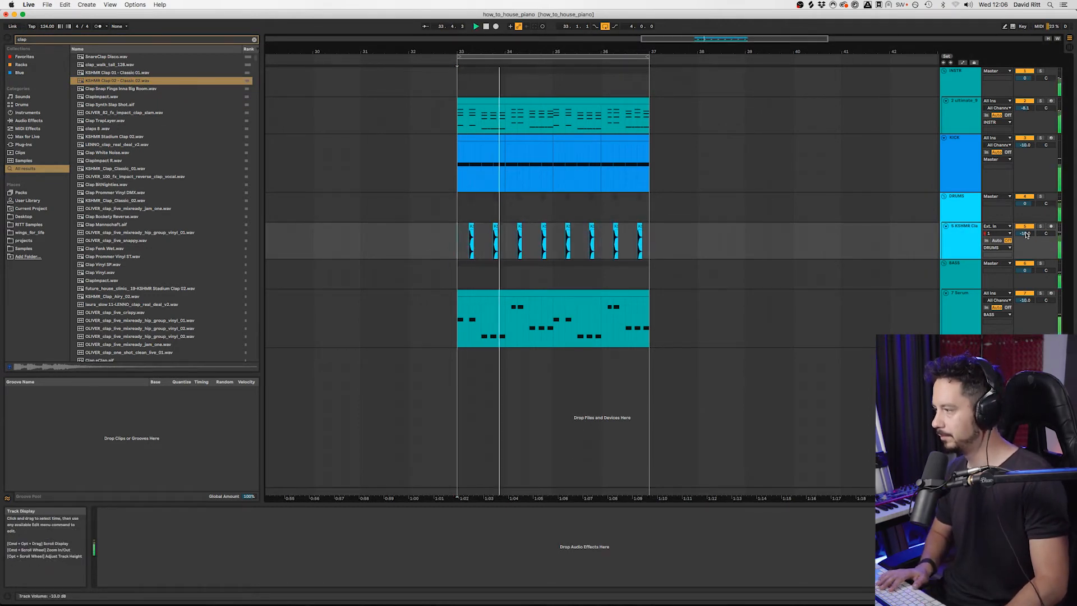
{"action": "left_click_drag", "start_coordinate": [1027, 235], "coordinate": [1026, 249]}
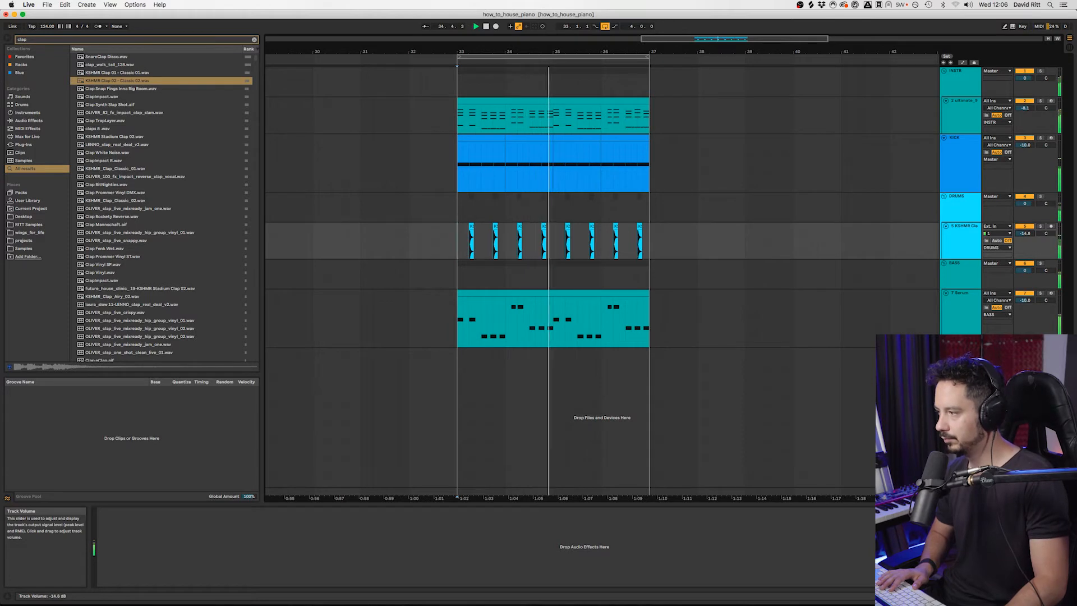
Add Reverb to the clap track with Dry/Wet at 38 % and a decay time of 1.17 s
{"action": "left_click", "coordinate": [958, 251]}
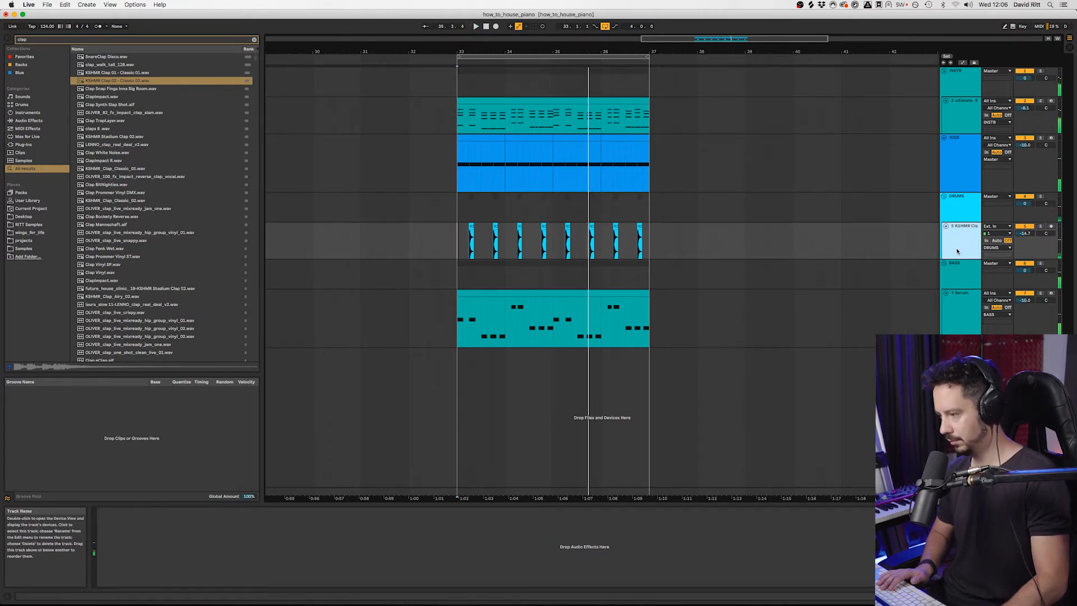
{"action": "key", "text": "super+f"}
{"action": "type", "text": "rev"}
{"action": "key", "text": "Down"}
{"action": "key", "text": "Return"}
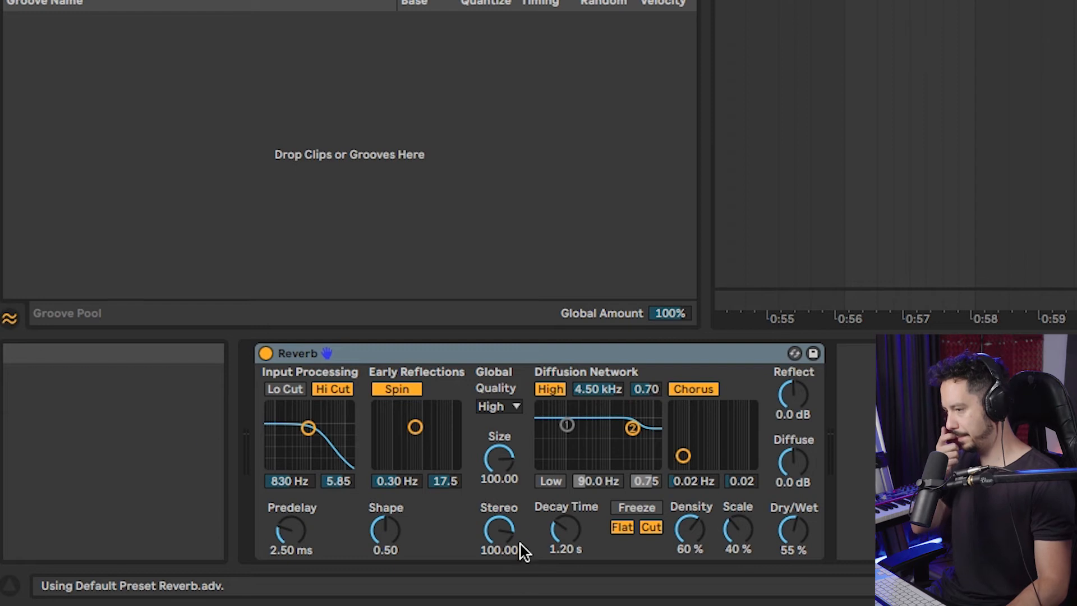
{"action": "mouse_move", "coordinate": [793, 531]}
{"action": "left_mouse_down"}
{"action": "mouse_move", "coordinate": [793, 541]}
{"action": "mouse_move", "coordinate": [775, 529]}
{"action": "left_mouse_up"}
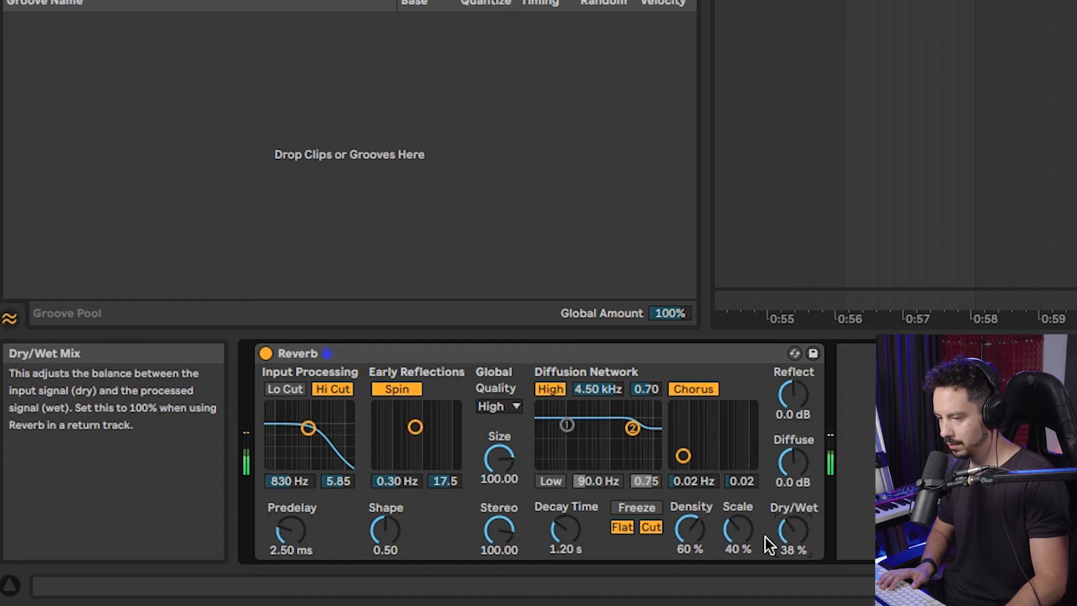
{"action": "left_click_drag", "start_coordinate": [570, 550], "coordinate": [570, 561]}
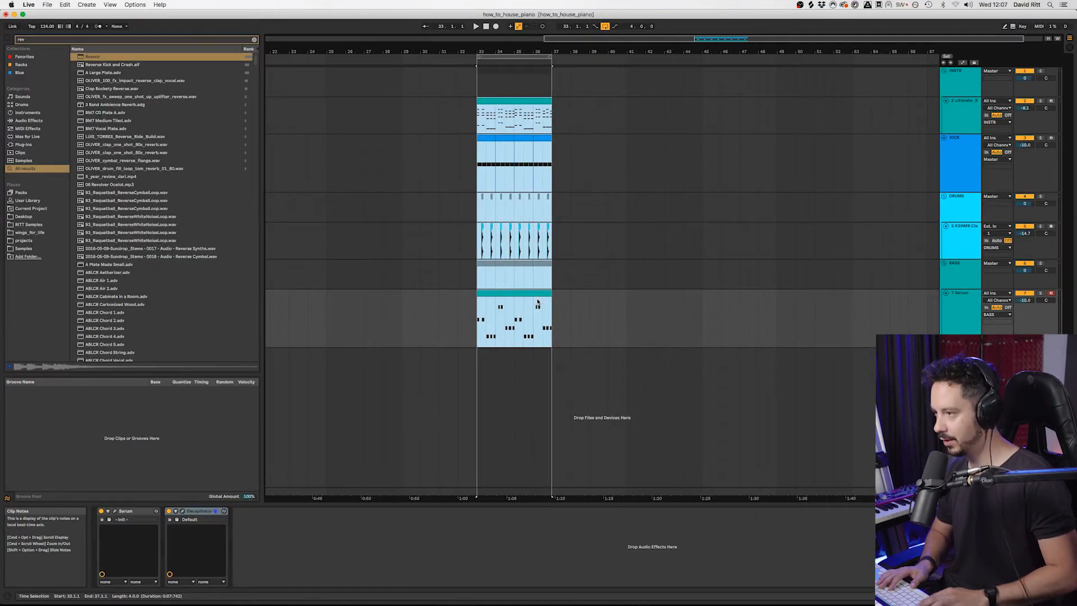
Duplicate the four-bar section across all tracks three times to make a 16-bar arrangement
{"action": "key", "text": "super+d"}
{"action": "key", "text": "super+d"}
{"action": "key", "text": "super+d"}
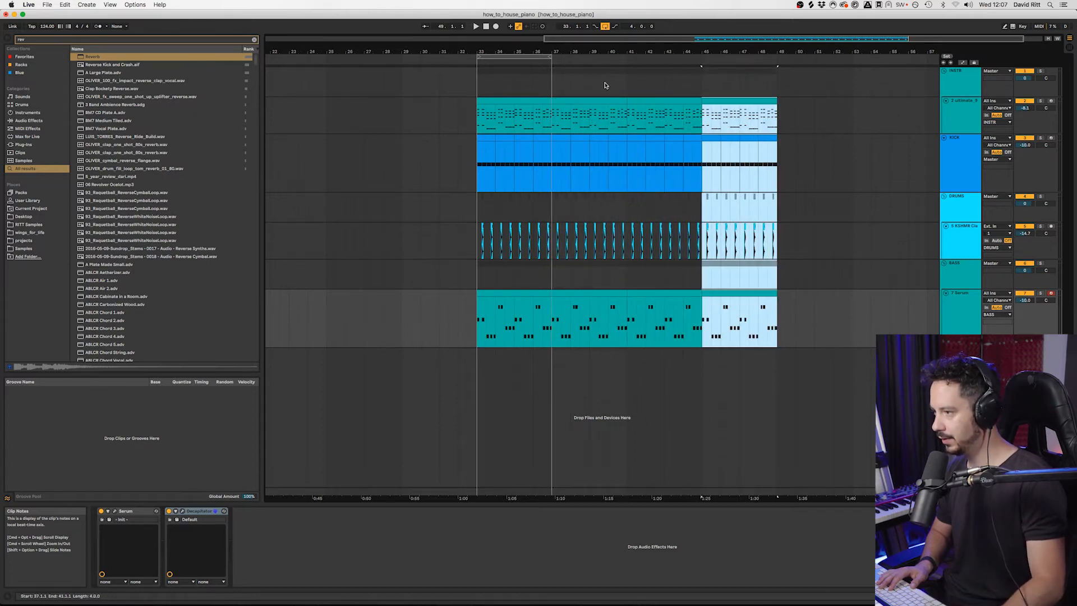
Deactivate the kick and clap clips in bars 40 and 48
{"action": "left_click", "coordinate": [617, 130]}
{"action": "left_click", "coordinate": [620, 138]}
{"action": "key", "text": "0"}
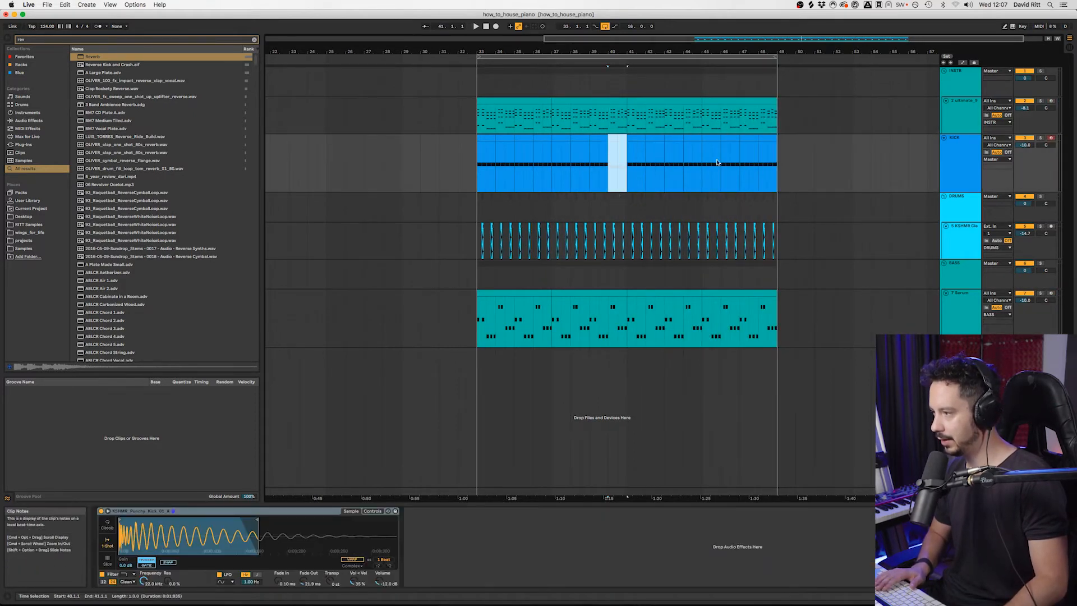
{"action": "left_click", "coordinate": [767, 138]}
{"action": "key", "text": "0"}
{"action": "left_click", "coordinate": [756, 243]}
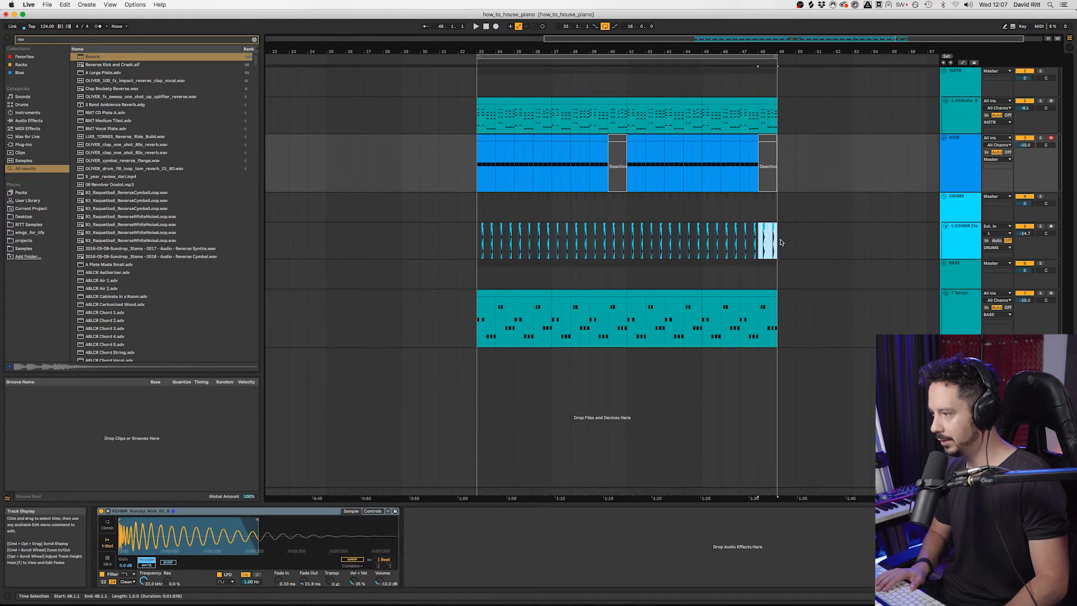
Add a track below the clap, audition "hihat" samples from the browser and choose Hihat-707-Open.aif
{"action": "left_click", "coordinate": [961, 238]}
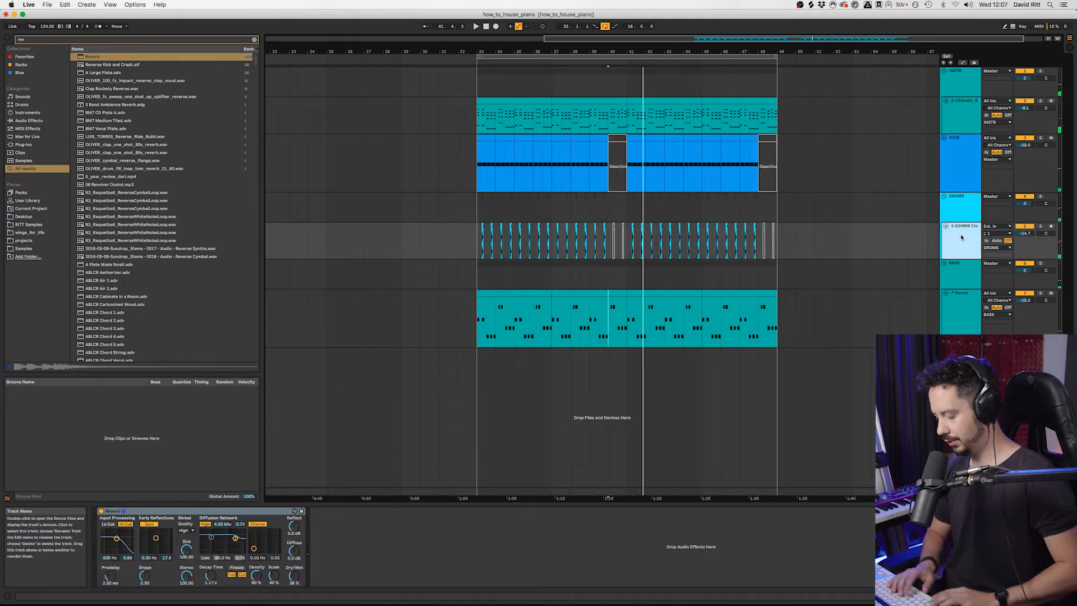
{"action": "key", "text": "super+t"}
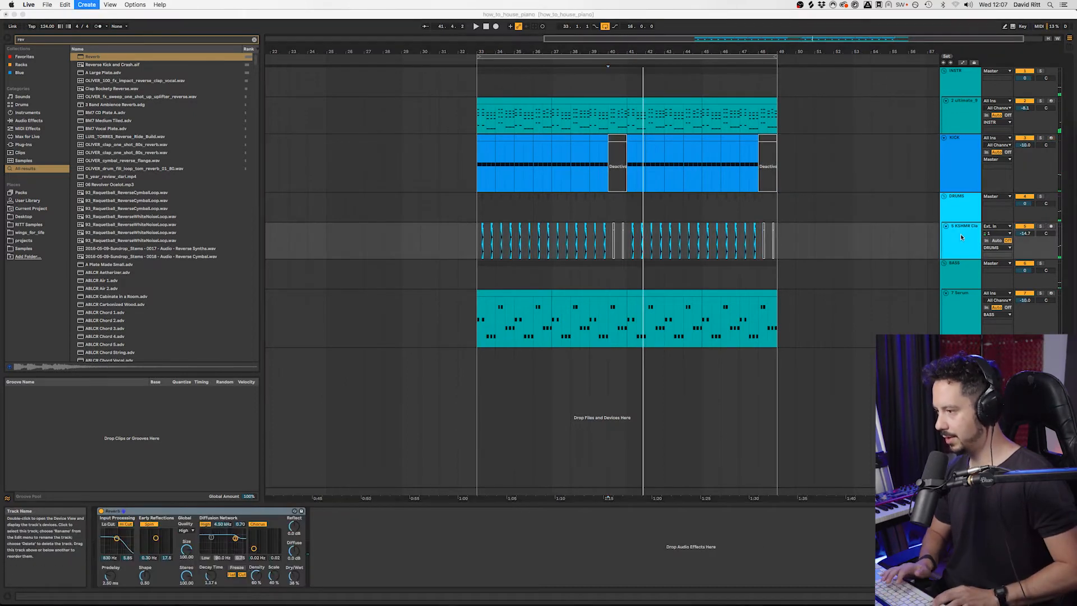
{"action": "scroll", "coordinate": [170, 317], "scroll_direction": "down", "scroll_amount": 2}
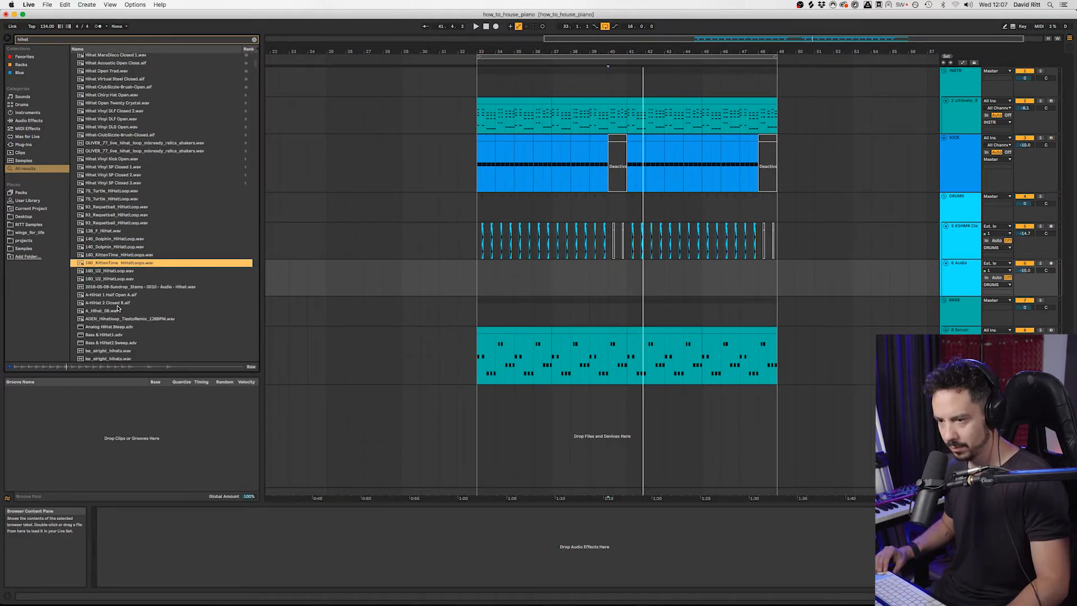
{"action": "left_click", "coordinate": [117, 295]}
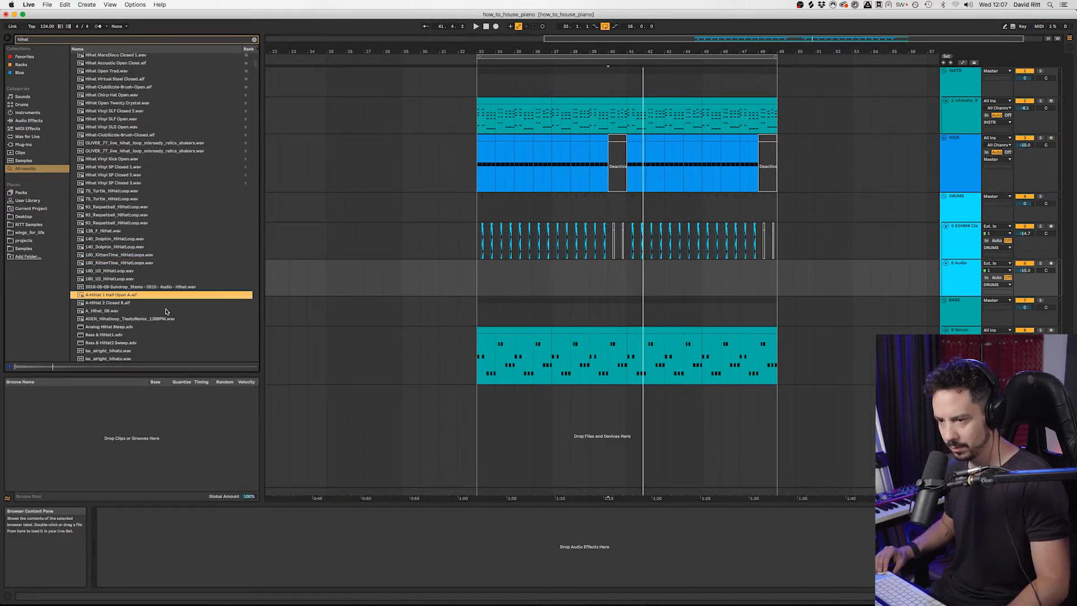
{"action": "left_click", "coordinate": [96, 218]}
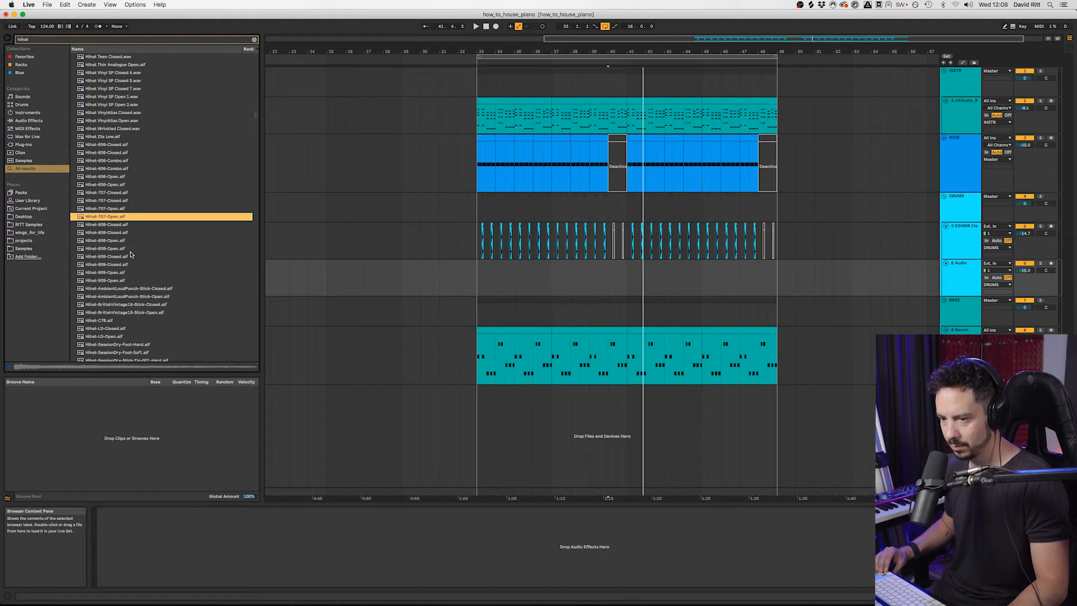
{"action": "left_click", "coordinate": [105, 208]}
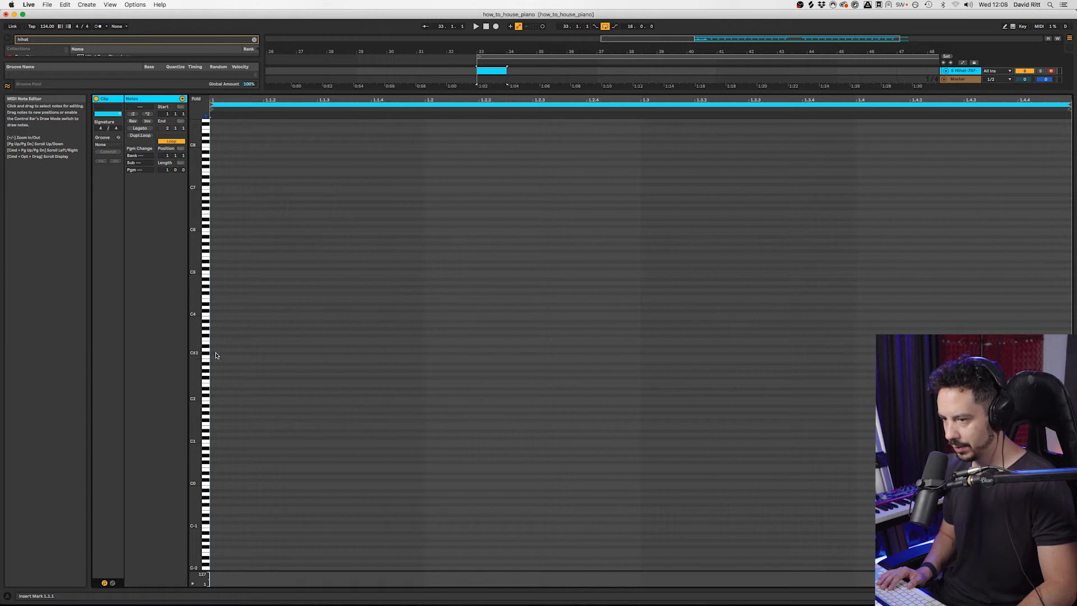
Program offbeat hi-hat notes in the one-bar clip and repeat the pattern over bars 41 to 47
{"action": "double_click", "coordinate": [213, 358]}
{"action": "left_click_drag", "start_coordinate": [245, 357], "coordinate": [309, 360]}
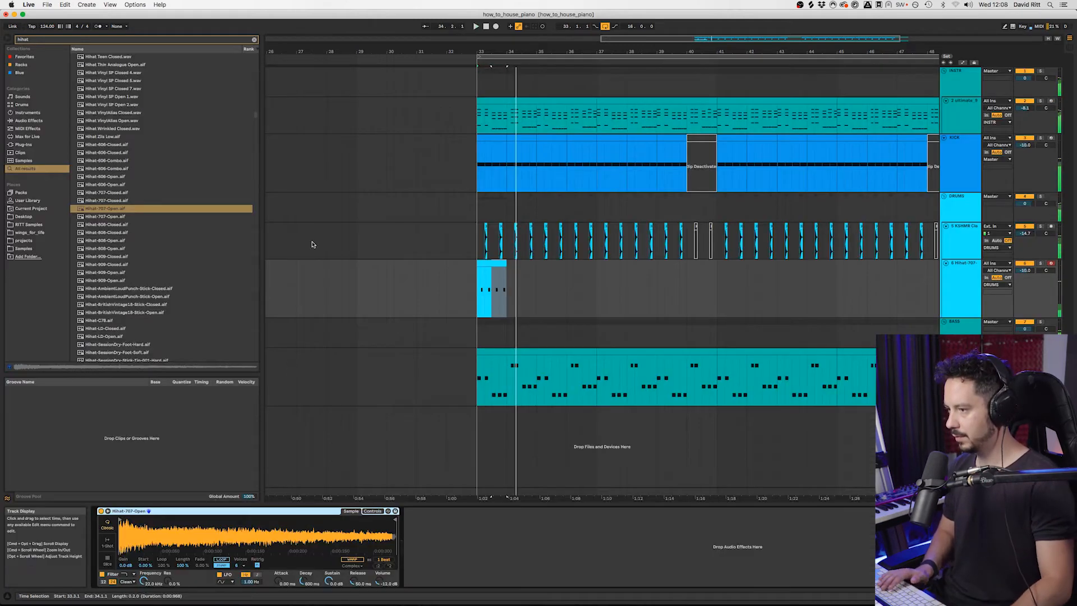
{"action": "left_click_drag", "start_coordinate": [492, 289], "coordinate": [862, 262]}
Play from bar 41 and lower the hi-hat track's volume to -11.9 dB
{"action": "left_click", "coordinate": [649, 288]}
{"action": "key", "text": "space"}
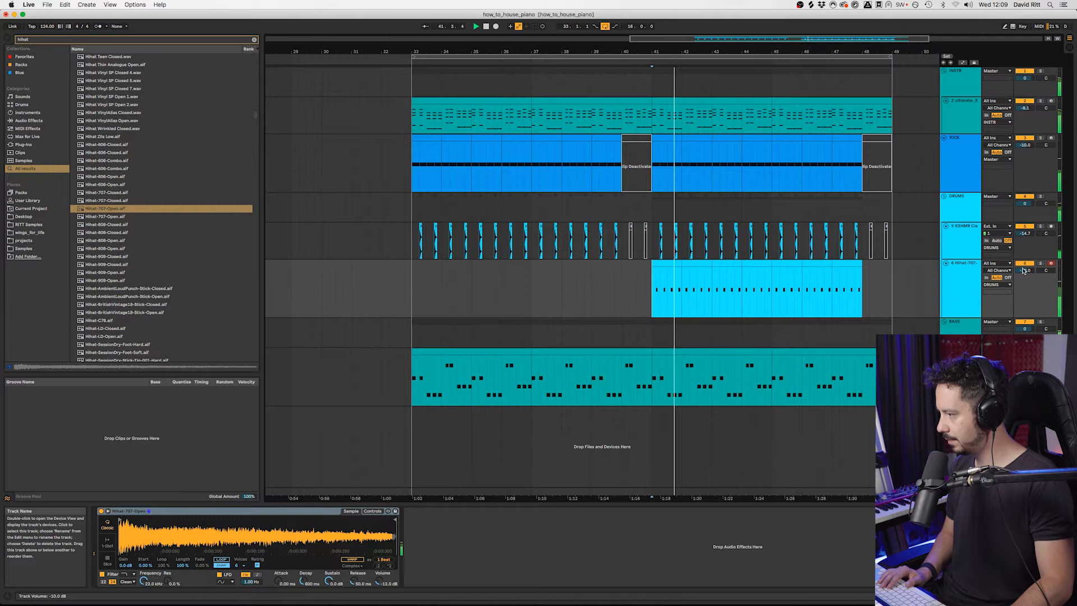
{"action": "left_click_drag", "start_coordinate": [1025, 270], "coordinate": [1025, 281]}
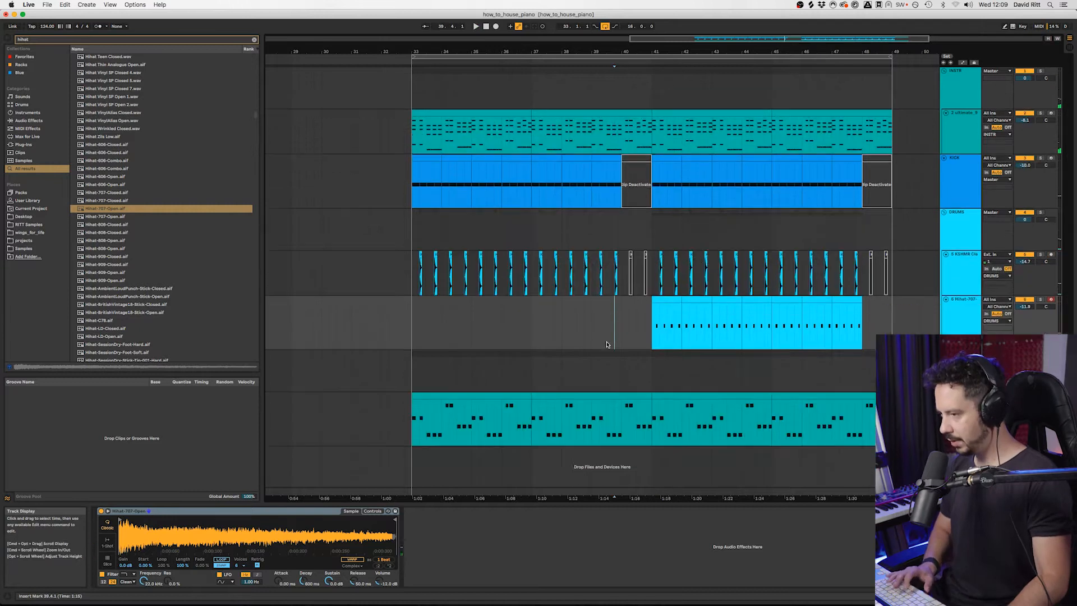
Search the browser for "vocal" and pick 91V_VHP_Fem_Vocal_Hook_120_Heart_Beating_Wet_Am.wav
{"action": "scroll", "coordinate": [606, 341], "scroll_direction": "down", "scroll_amount": 2}
{"action": "scroll", "coordinate": [589, 339], "scroll_direction": "down", "scroll_amount": 1}
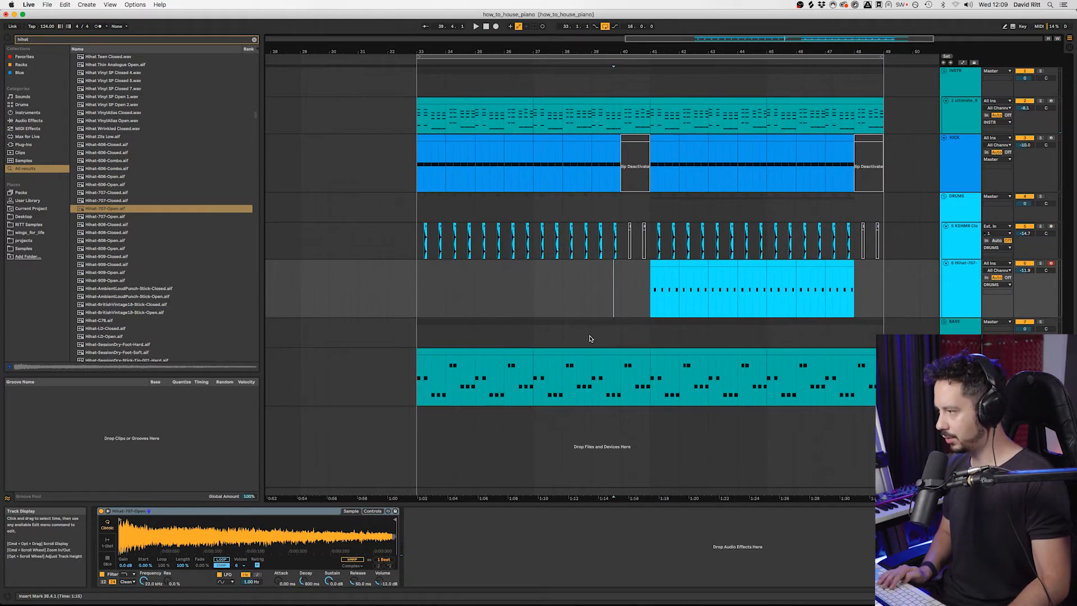
{"action": "left_click", "coordinate": [951, 179]}
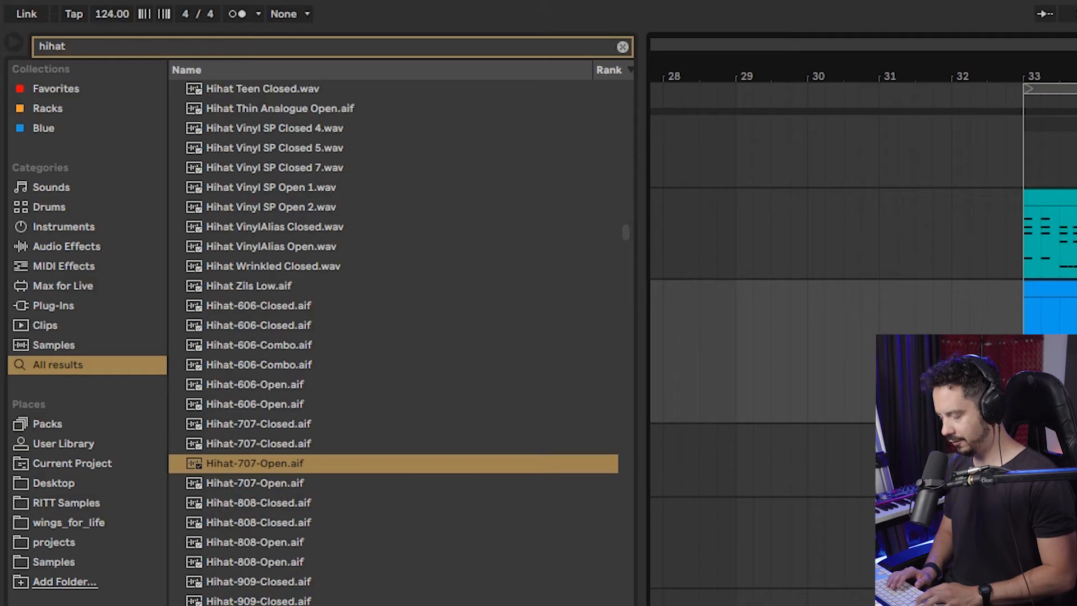
{"action": "key", "text": "super+f"}
{"action": "type", "text": "vocal"}
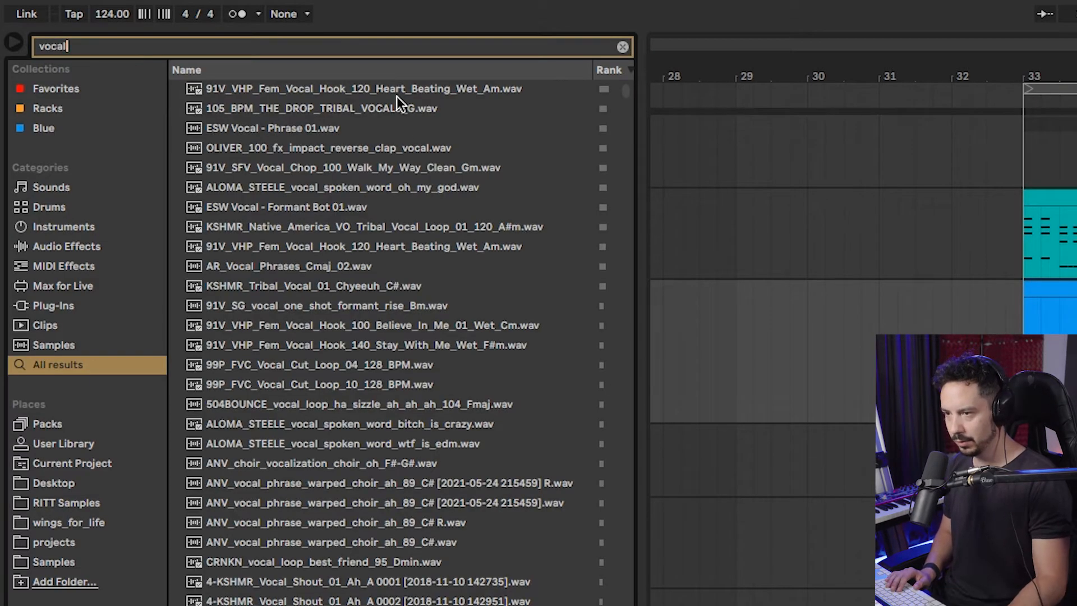
{"action": "left_click", "coordinate": [386, 89]}
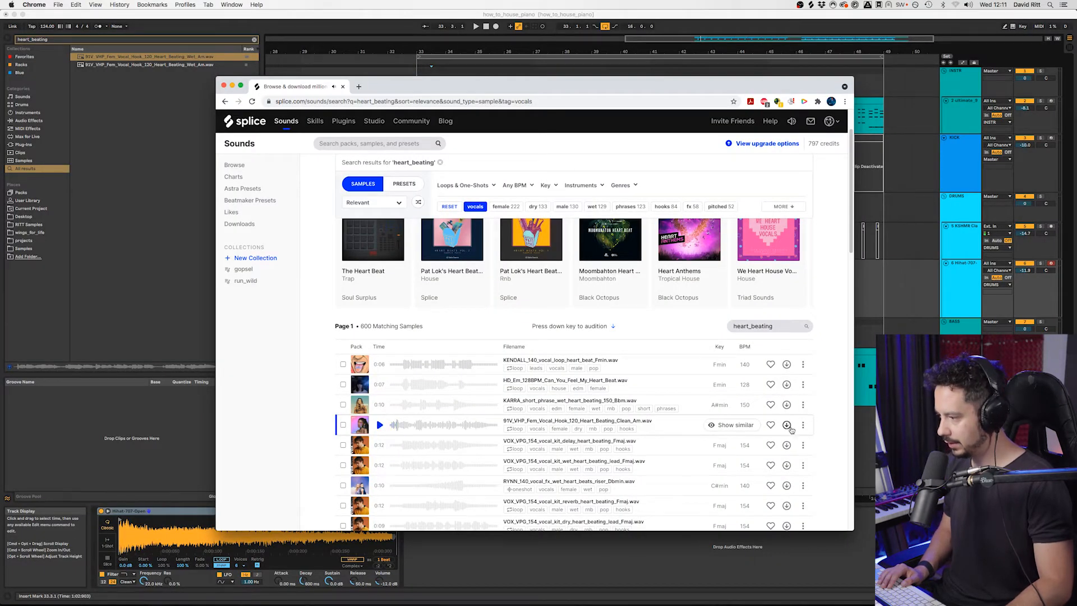
Download the Heart_Beating_Clean_Am version of the vocal hook from Splice and load it into Simpler on the new vocal track
{"action": "left_click", "coordinate": [788, 426]}
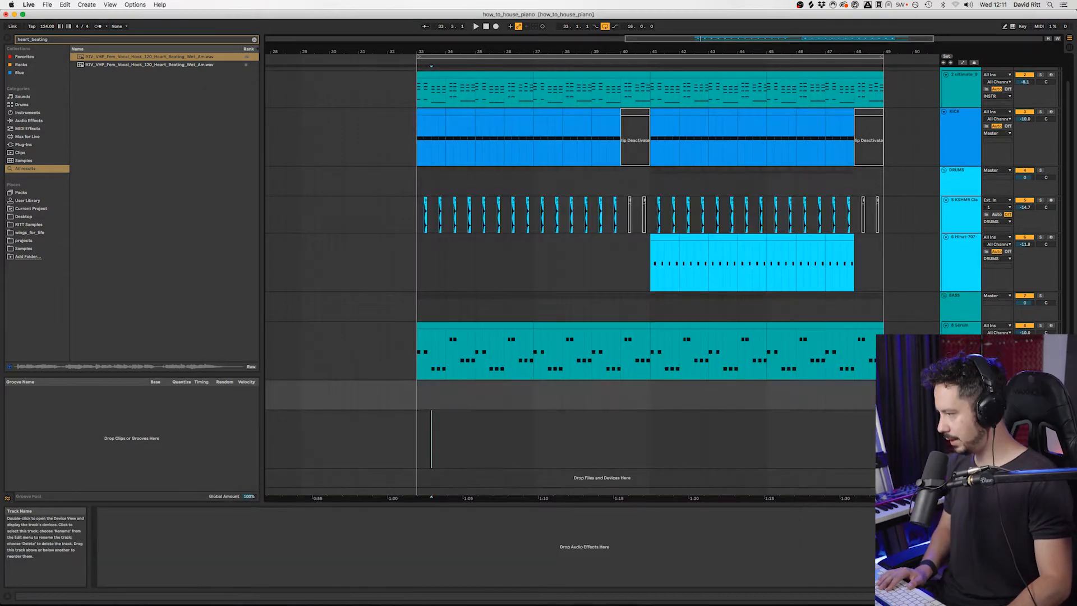
{"action": "left_click_drag", "start_coordinate": [566, 600], "coordinate": [457, 550]}
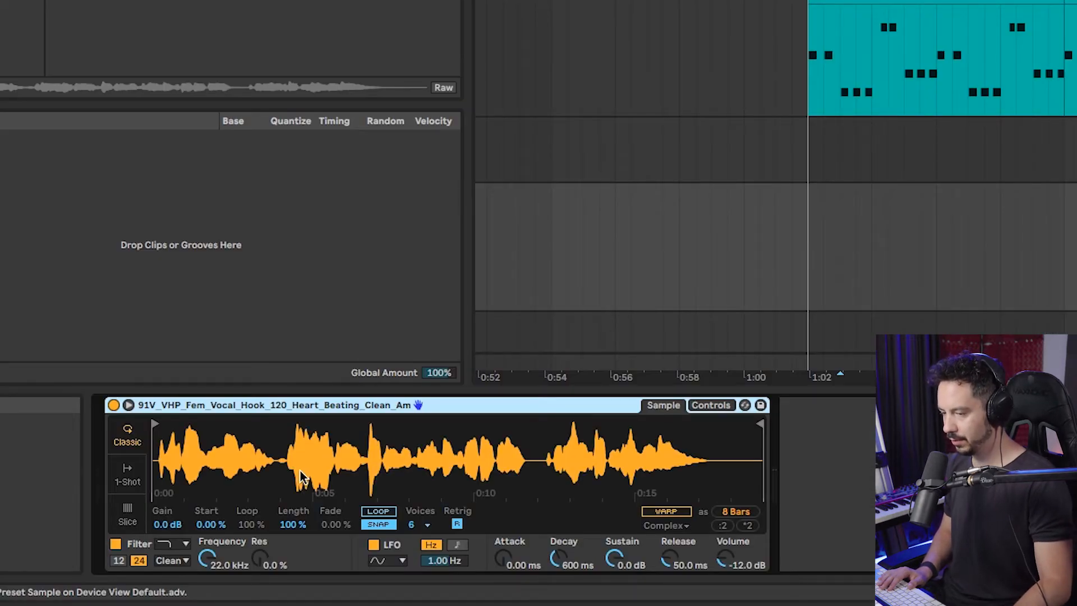
Set the vocal Simpler to Slice mode, reduce the slicing sensitivity to 70 %, and audition the slices against the track
{"action": "left_click", "coordinate": [123, 517]}
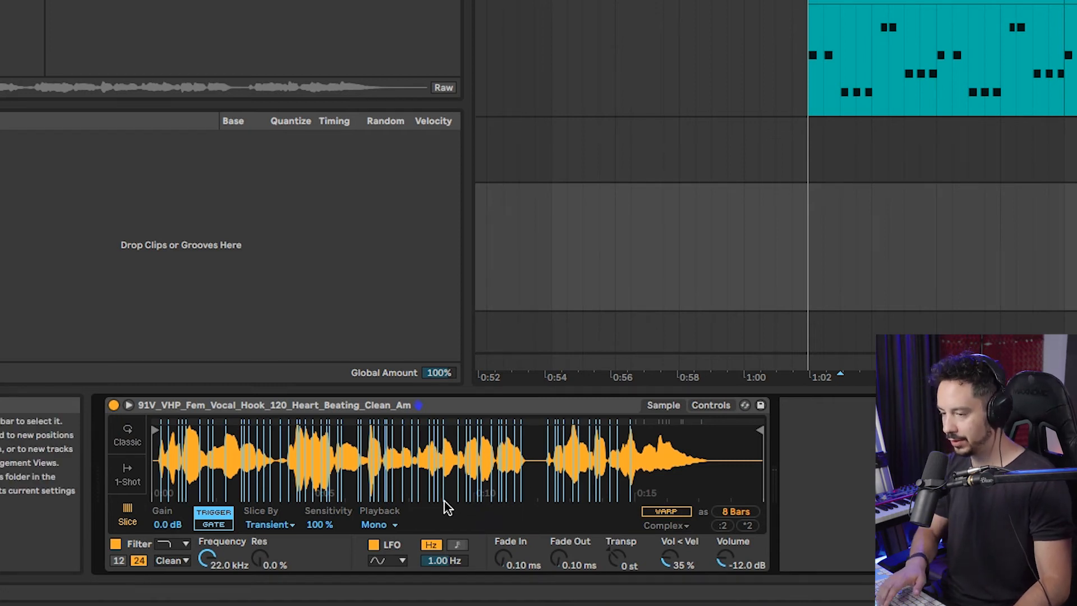
{"action": "left_click_drag", "start_coordinate": [321, 524], "coordinate": [321, 545]}
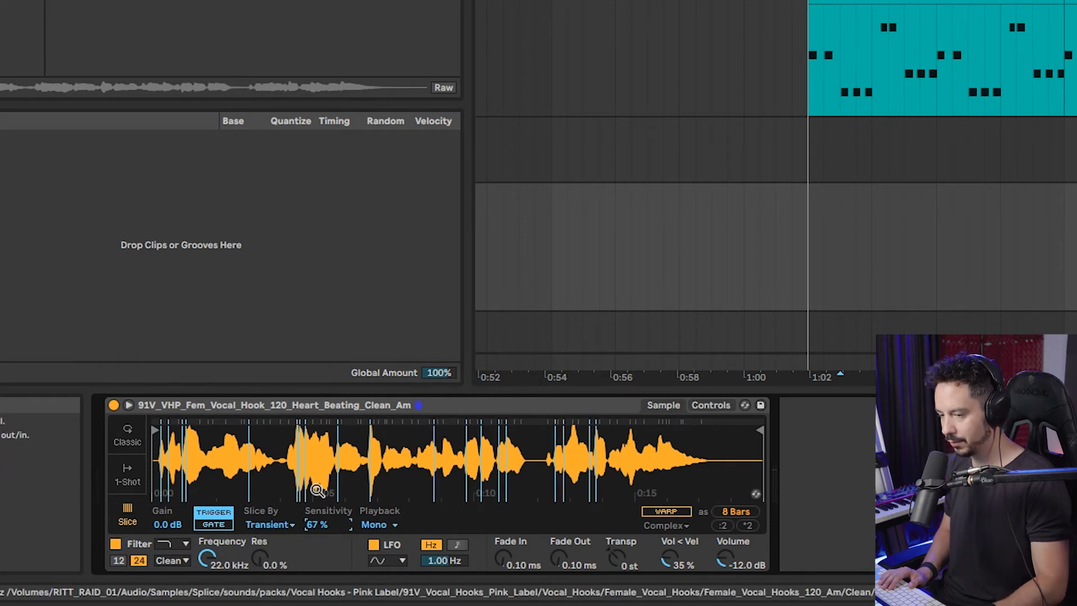
{"action": "left_click", "coordinate": [129, 404]}
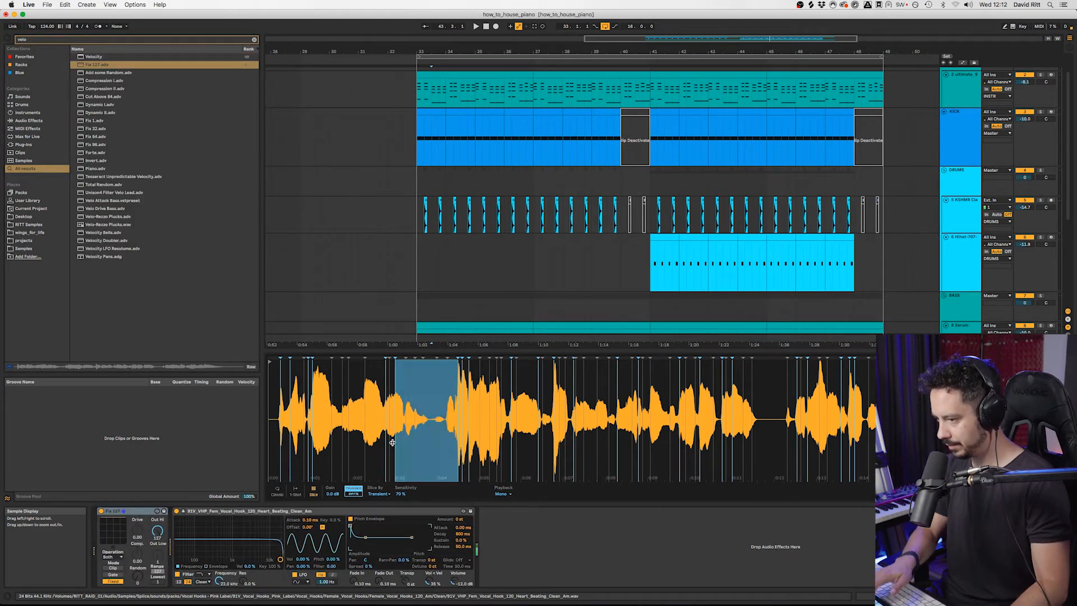
{"action": "scroll", "coordinate": [616, 278], "scroll_direction": "down", "scroll_amount": 4}
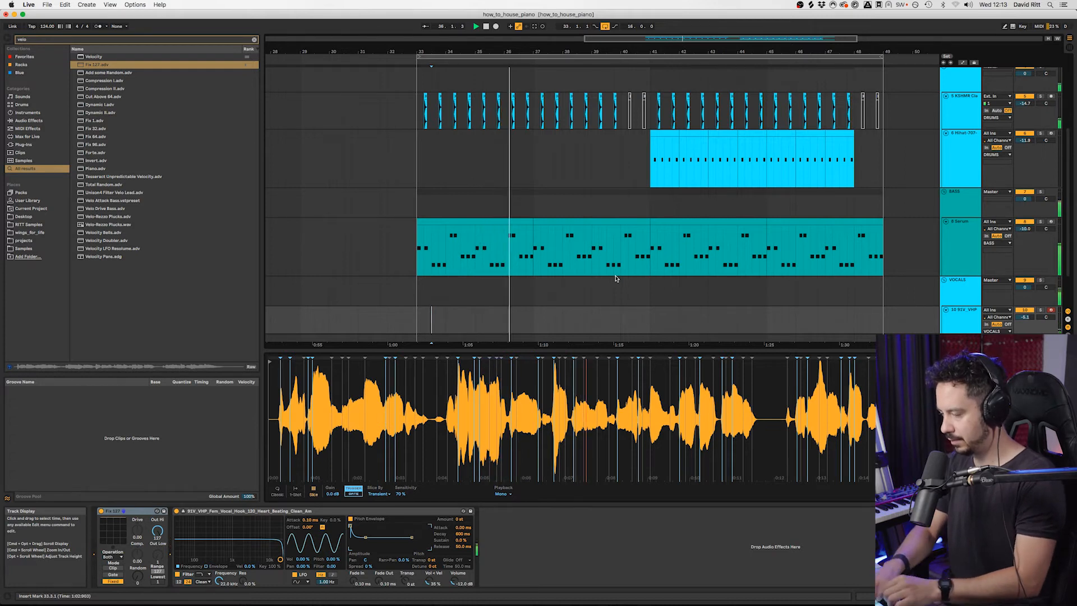
{"action": "key", "text": "space"}
{"action": "left_click", "coordinate": [183, 511]}
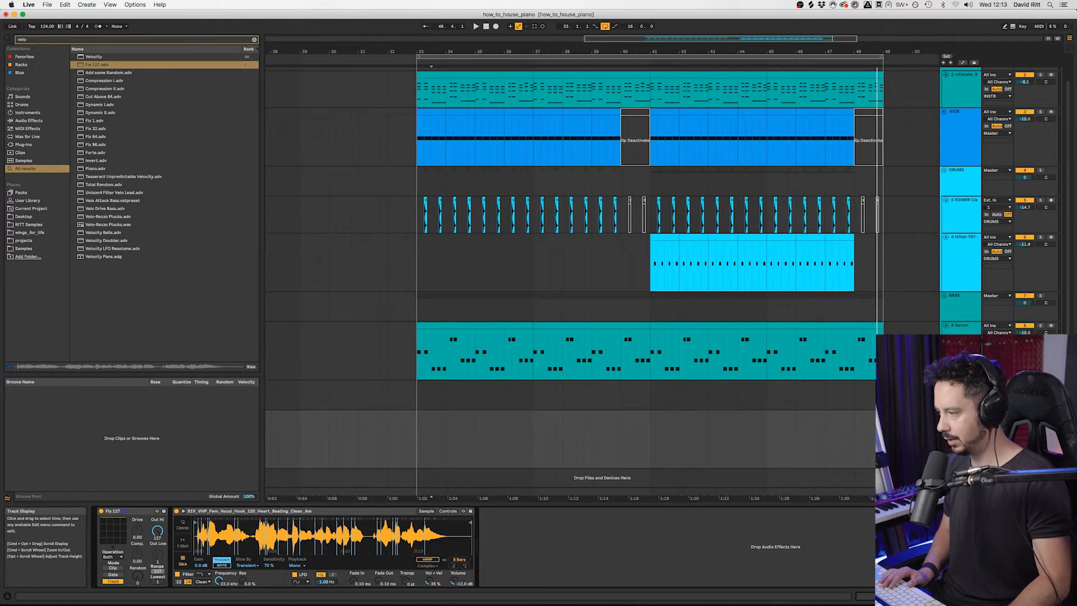
Place an audio track above the sliced vocal track and add the Heart_Beating_Clean_Am sample from Splice to it
{"action": "left_click", "coordinate": [961, 385]}
{"action": "scroll", "coordinate": [961, 384], "scroll_direction": "down", "scroll_amount": 2}
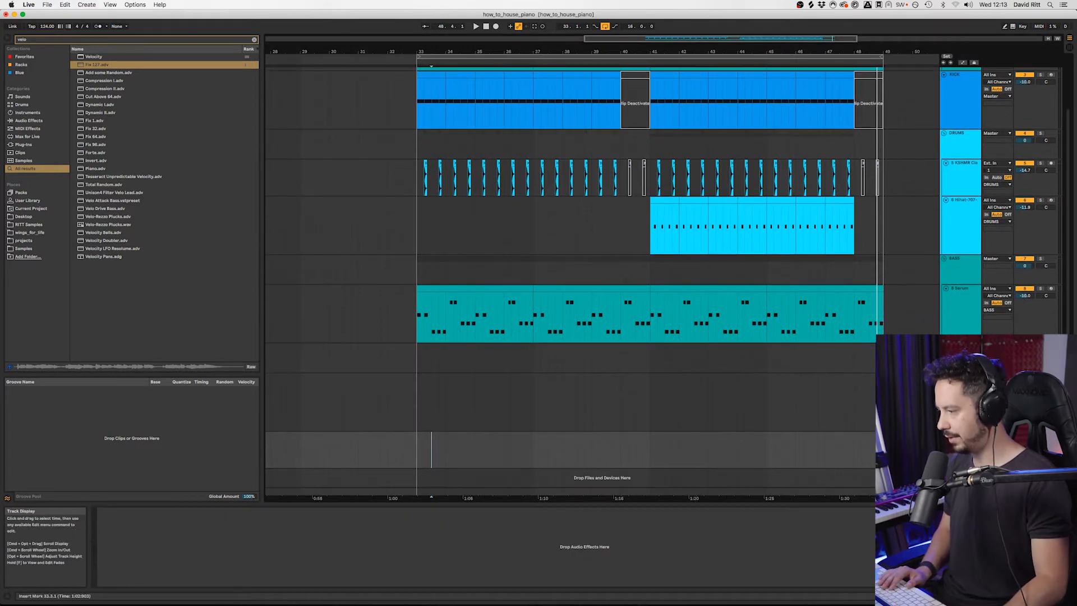
{"action": "left_click_drag", "start_coordinate": [961, 435], "coordinate": [961, 374]}
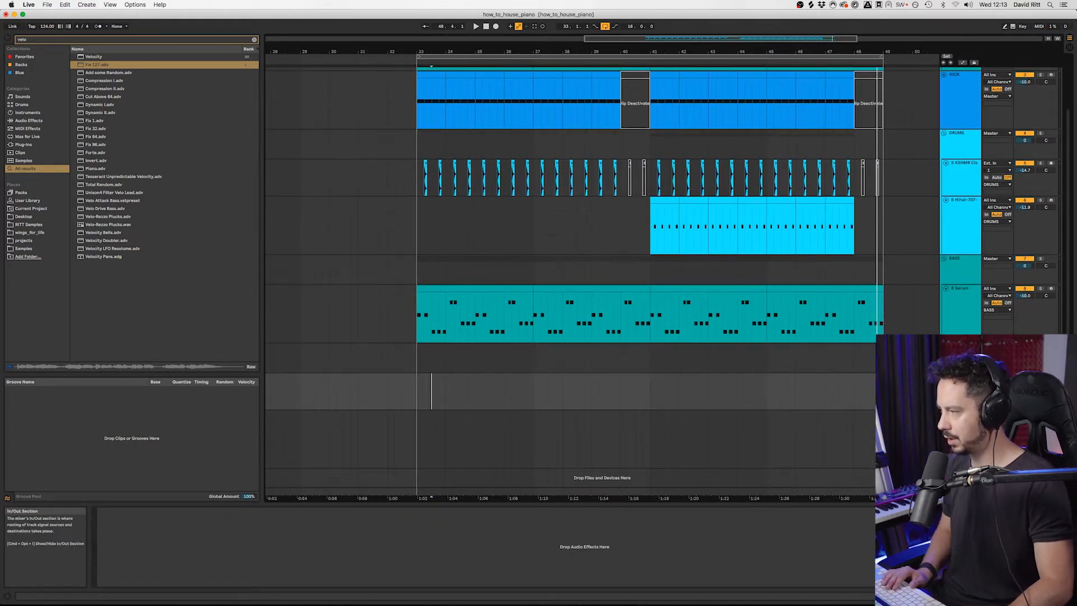
{"action": "left_click_drag", "start_coordinate": [1067, 393], "coordinate": [290, 386]}
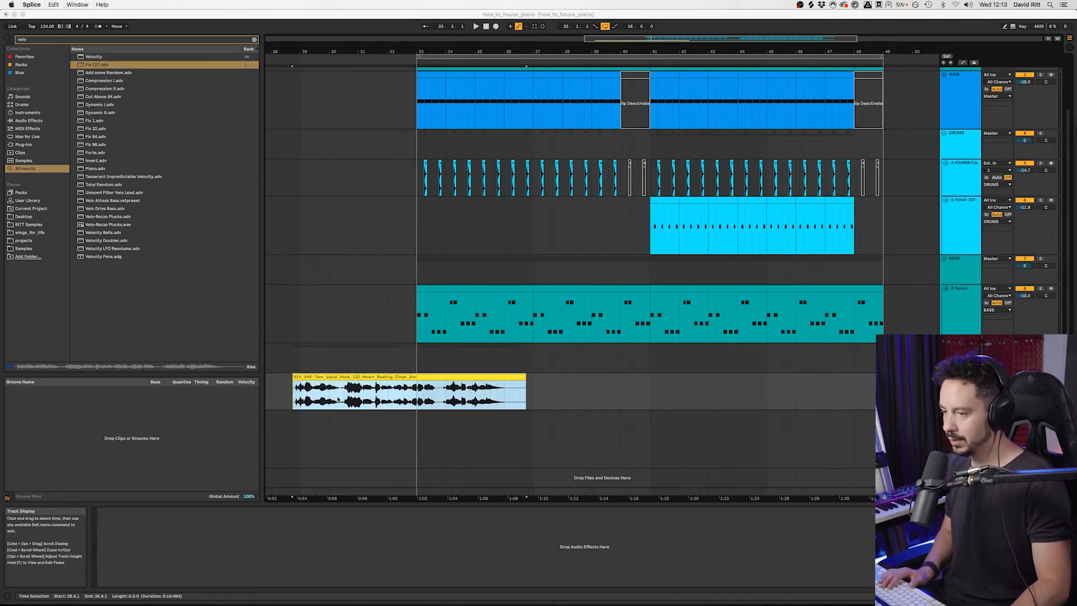
Turn off warping for the vocal clip and move it earlier, to bar 23
{"action": "double_click", "coordinate": [339, 378]}
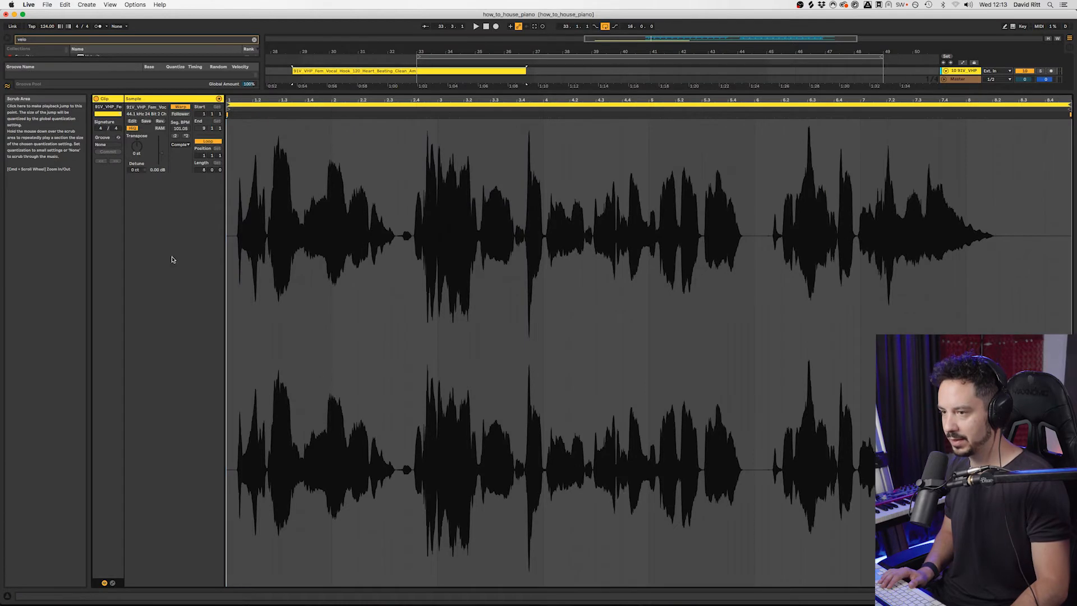
{"action": "left_click", "coordinate": [181, 107]}
{"action": "key", "text": "shift+Tab"}
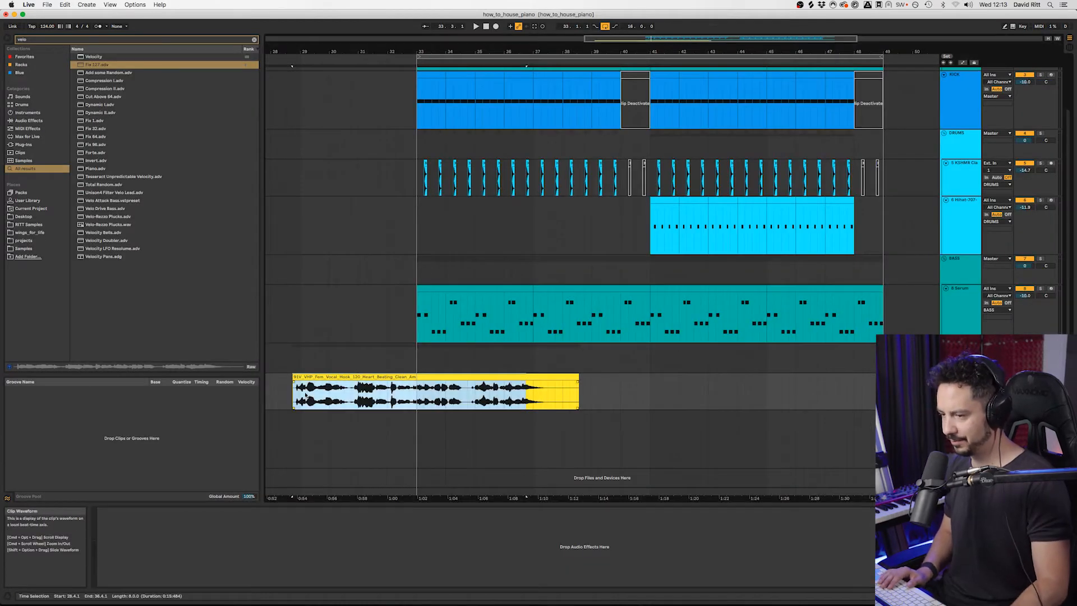
{"action": "scroll", "coordinate": [318, 437], "scroll_direction": "left", "scroll_amount": 5}
{"action": "left_click_drag", "start_coordinate": [598, 377], "coordinate": [483, 379]}
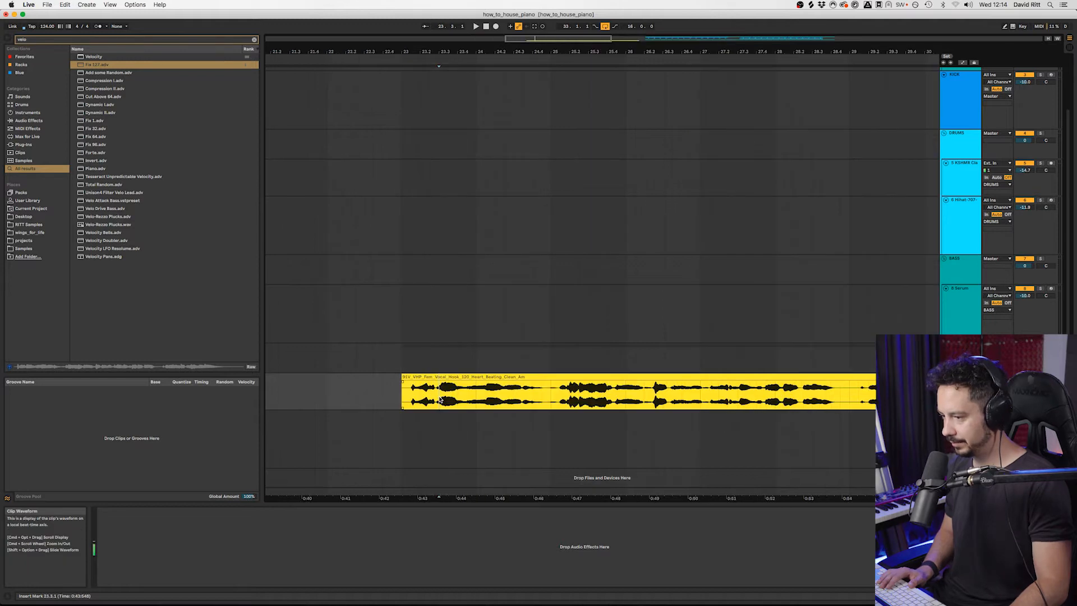
Play the vocal chops from bar 33, copy the second chop and position the copy on beat 4 of that bar
{"action": "key", "text": "space"}
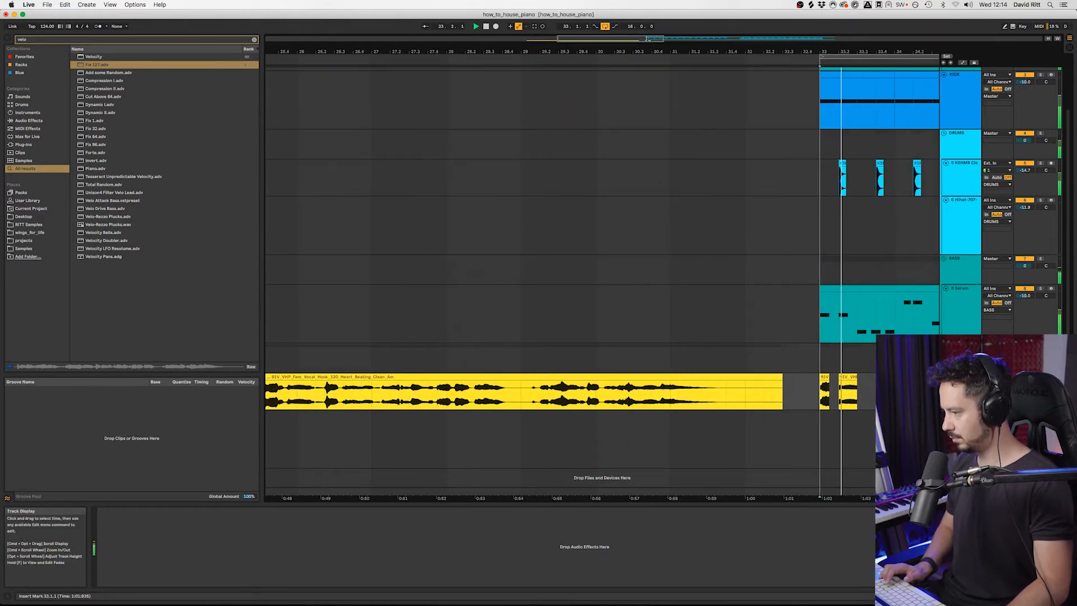
{"action": "scroll", "coordinate": [813, 403], "scroll_direction": "right", "scroll_amount": 3}
{"action": "key", "text": "space"}
{"action": "key", "text": "minus"}
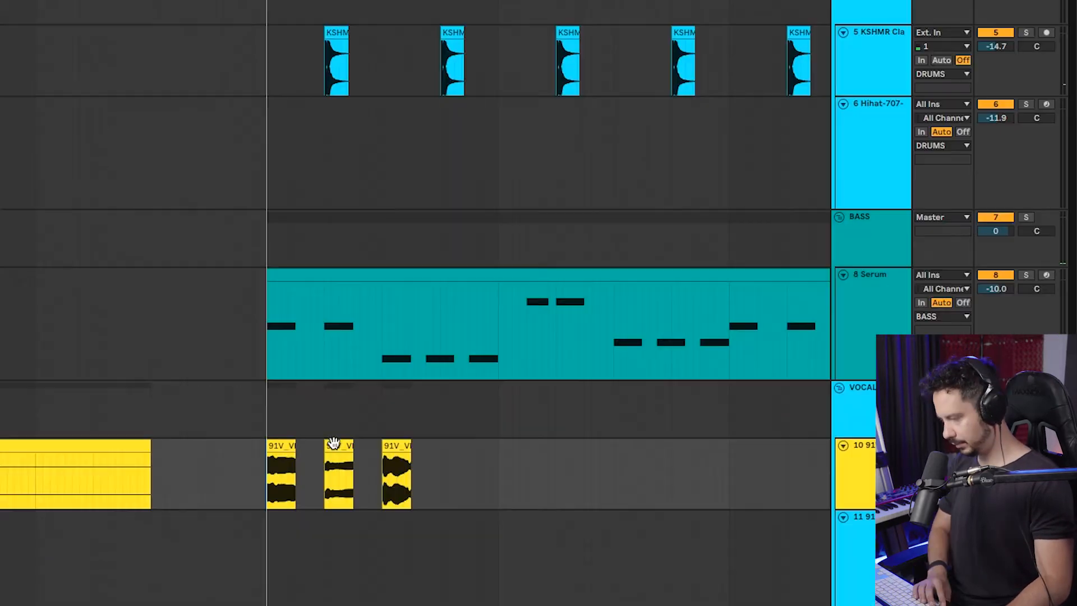
{"action": "left_click_drag", "start_coordinate": [334, 444], "coordinate": [476, 459]}
{"action": "left_click", "coordinate": [261, 487]}
{"action": "key", "text": "space"}
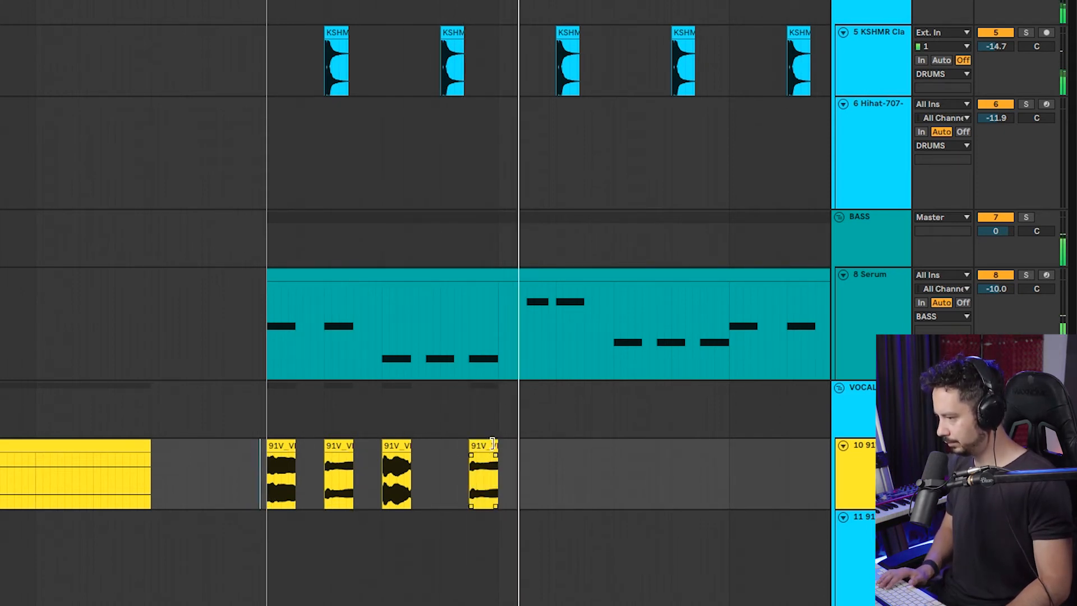
{"action": "key", "text": "space"}
{"action": "left_click_drag", "start_coordinate": [489, 447], "coordinate": [462, 454]}
{"action": "left_click_drag", "start_coordinate": [462, 453], "coordinate": [467, 454]}
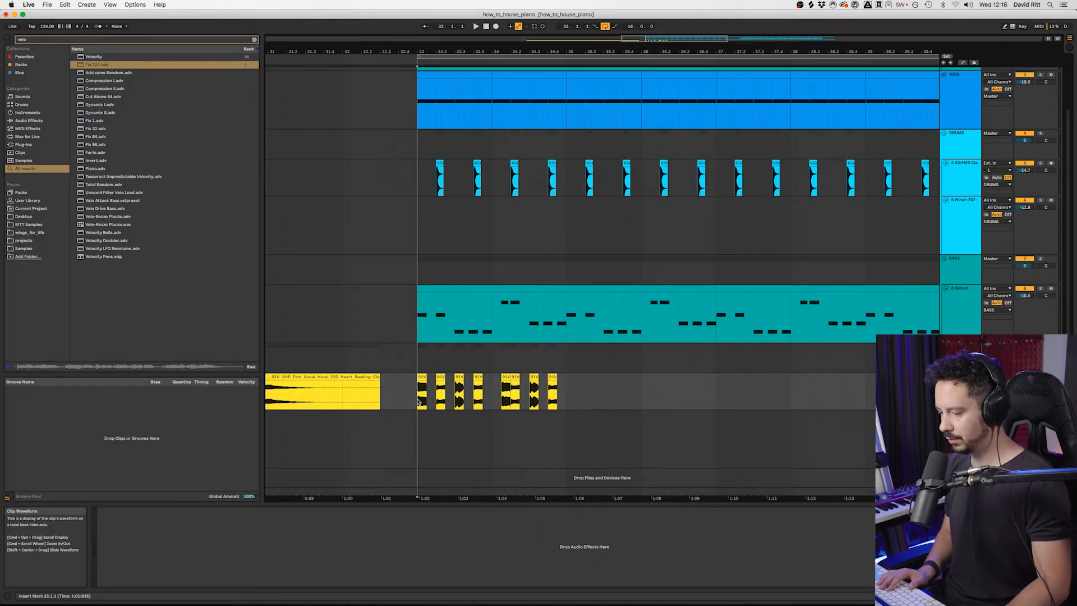
Duplicate the two-bar vocal chop pattern from bar 33 repeatedly to fill the section through bar 48
{"action": "key", "text": "minus"}
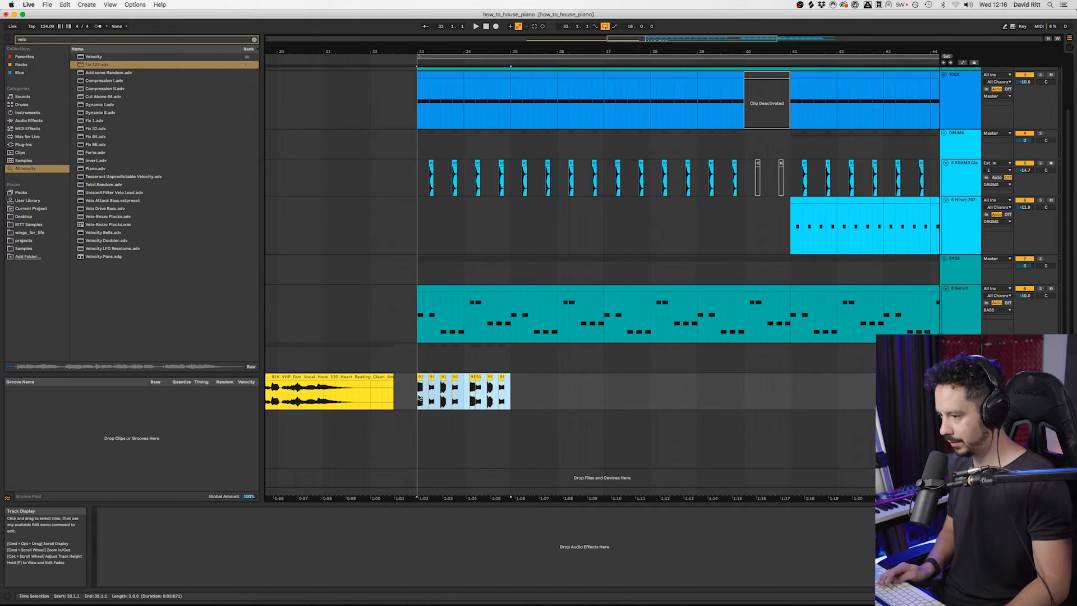
{"action": "key", "text": "minus"}
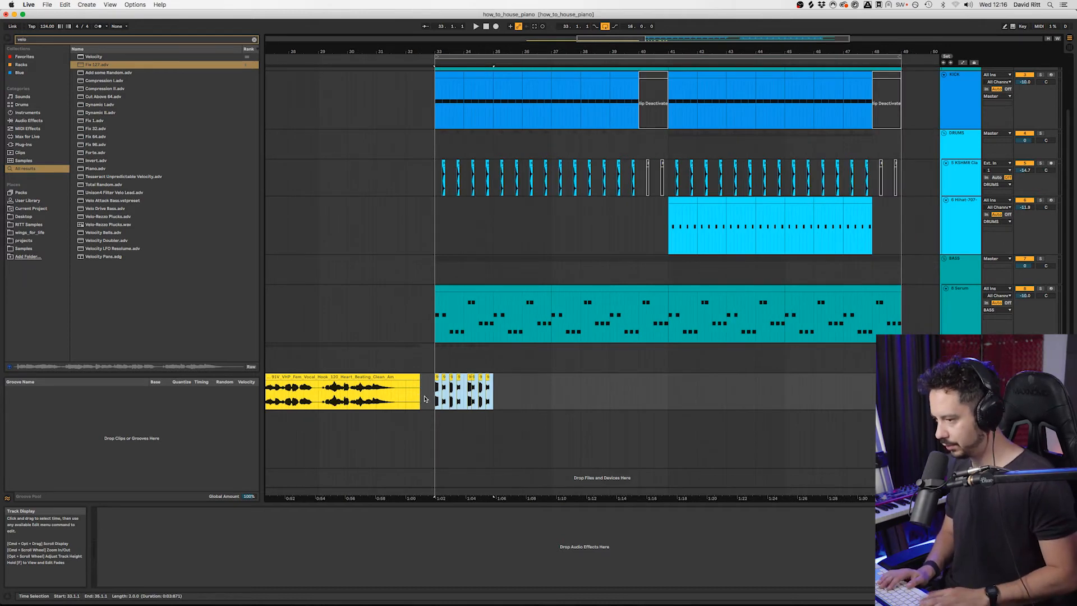
{"action": "key", "text": "super+d"}
{"action": "key", "text": "super+d"}
{"action": "key", "text": "super+d"}
{"action": "key", "text": "super+d"}
{"action": "key", "text": "super+d"}
{"action": "key", "text": "super+d"}
{"action": "key", "text": "super+d"}
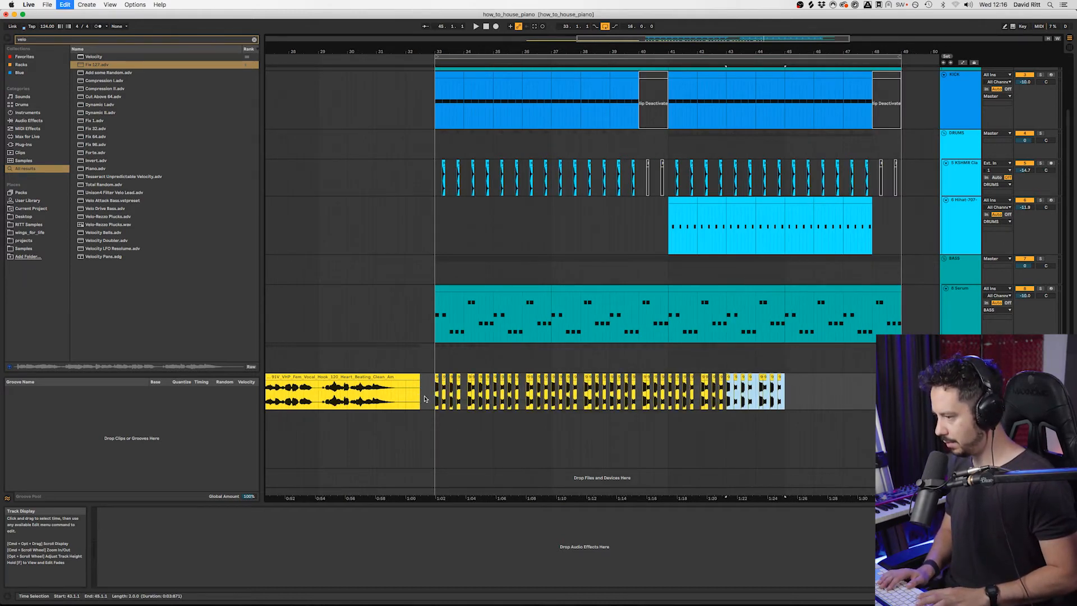
On the vocal track, set the OTT amount to 69 %, Saturator output to -3.14 dB and Saturator drive to 10.9 dB
{"action": "left_click", "coordinate": [376, 377]}
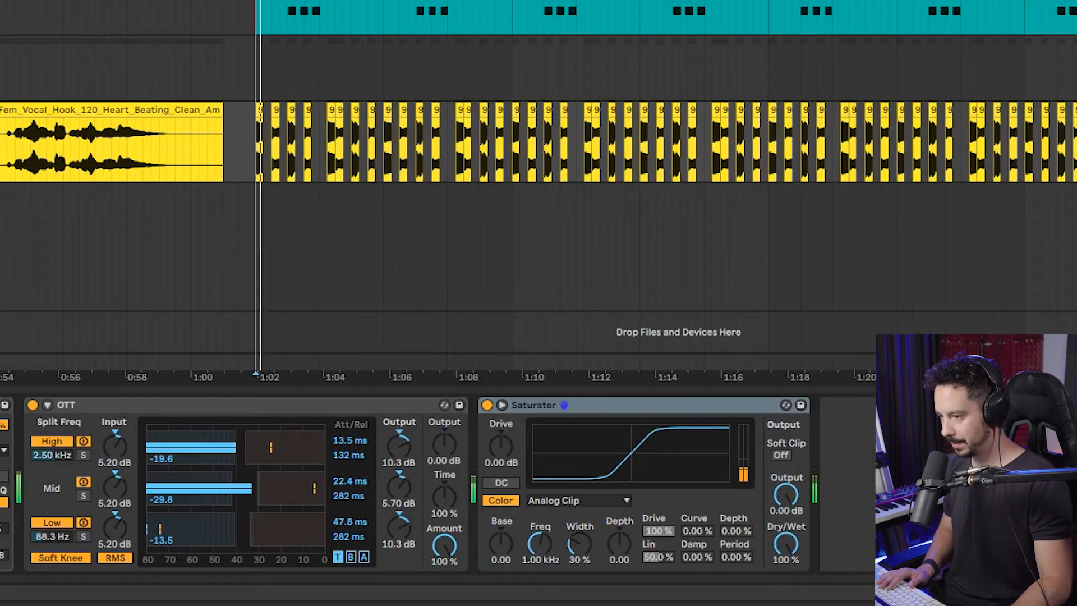
{"action": "left_click_drag", "start_coordinate": [444, 546], "coordinate": [444, 595]}
{"action": "mouse_move", "coordinate": [501, 446]}
{"action": "left_mouse_down"}
{"action": "mouse_move", "coordinate": [501, 428]}
{"action": "mouse_move", "coordinate": [501, 438]}
{"action": "left_mouse_up"}
{"action": "left_click_drag", "start_coordinate": [441, 561], "coordinate": [440, 545]}
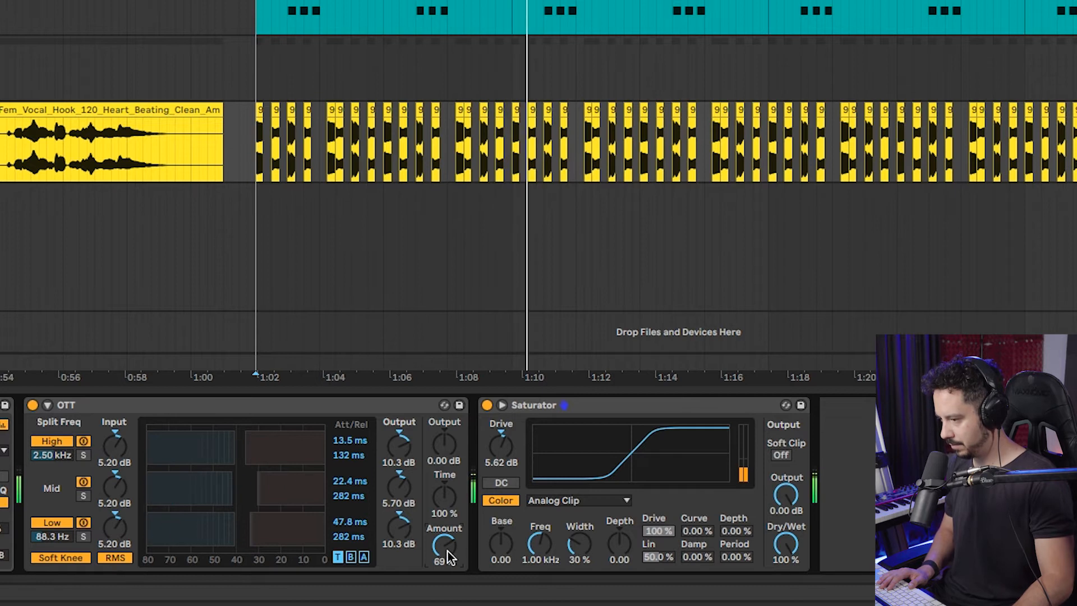
{"action": "left_click_drag", "start_coordinate": [786, 497], "coordinate": [787, 507]}
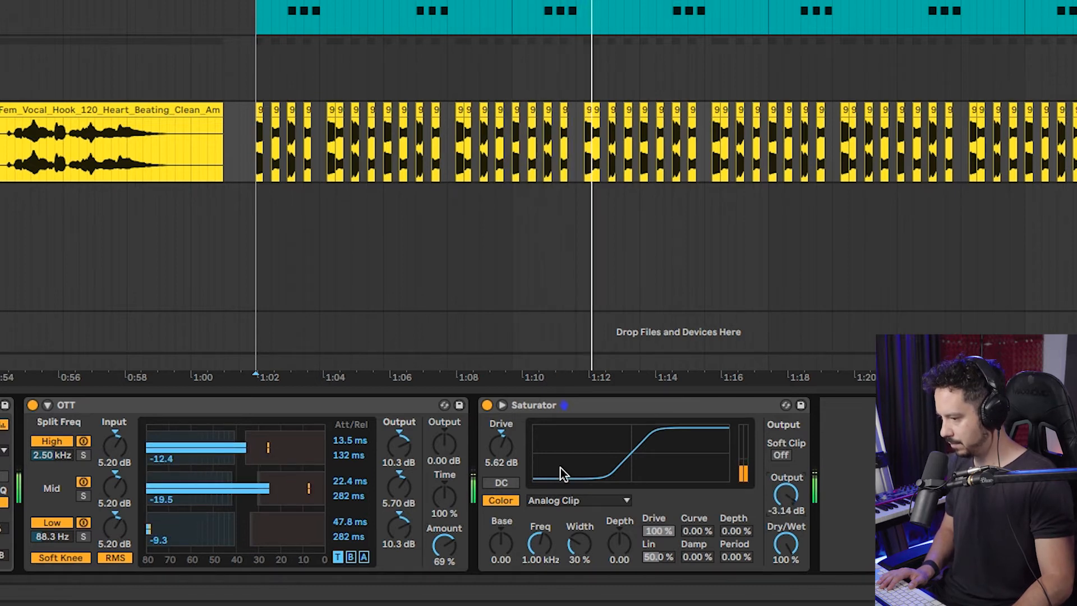
{"action": "mouse_move", "coordinate": [496, 444]}
{"action": "left_mouse_down"}
{"action": "mouse_move", "coordinate": [497, 416]}
{"action": "mouse_move", "coordinate": [496, 425]}
{"action": "left_mouse_up"}
Add the Little Plate reverb to the vocal track, shorten its decay to under 1 second and lower its mix slightly
{"action": "type", "text": "valh"}
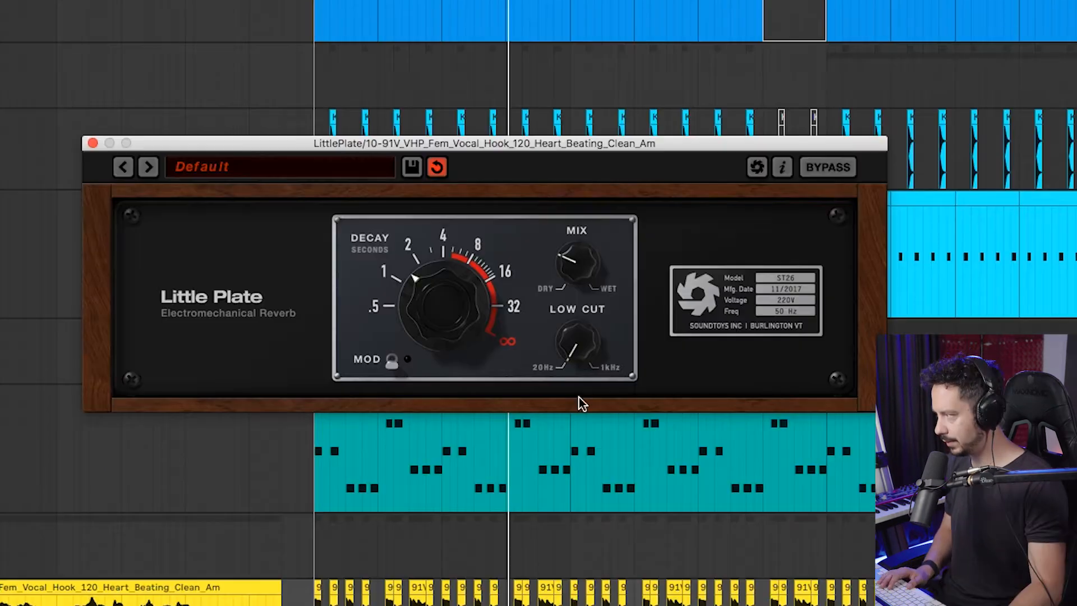
{"action": "left_click_drag", "start_coordinate": [418, 325], "coordinate": [427, 355]}
{"action": "mouse_move", "coordinate": [560, 281]}
{"action": "left_mouse_down"}
{"action": "mouse_move", "coordinate": [555, 264]}
{"action": "mouse_move", "coordinate": [556, 295]}
{"action": "left_mouse_up"}
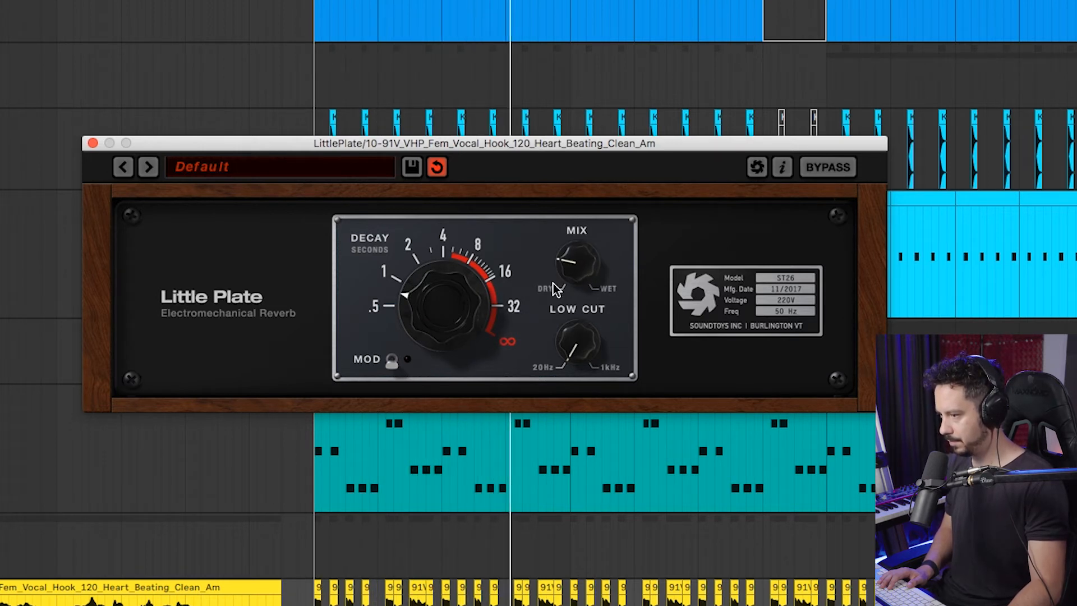
{"action": "left_click", "coordinate": [93, 143]}
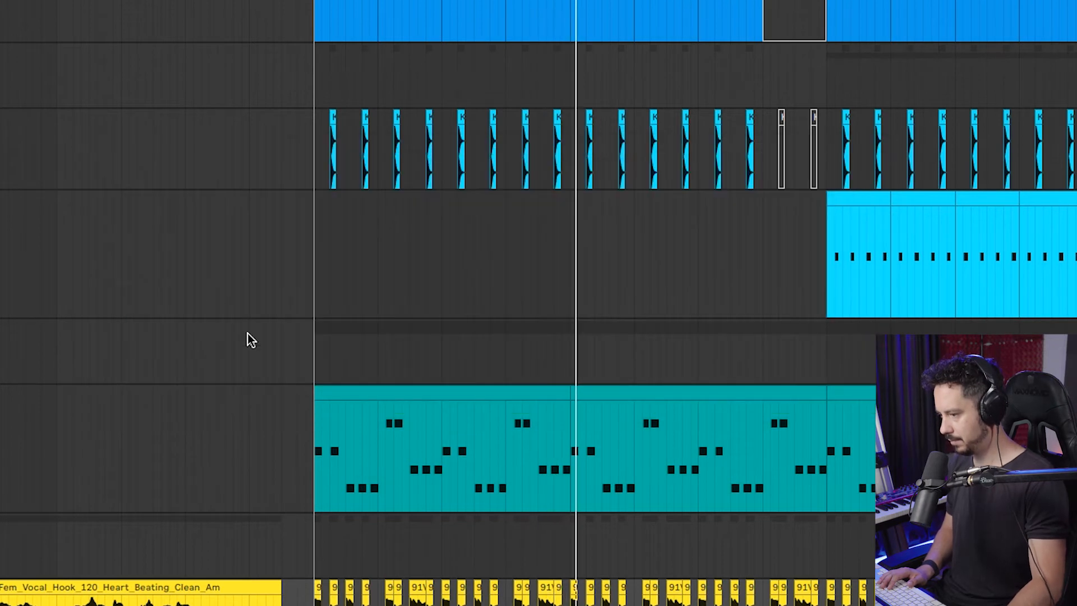
{"action": "key", "text": "space"}
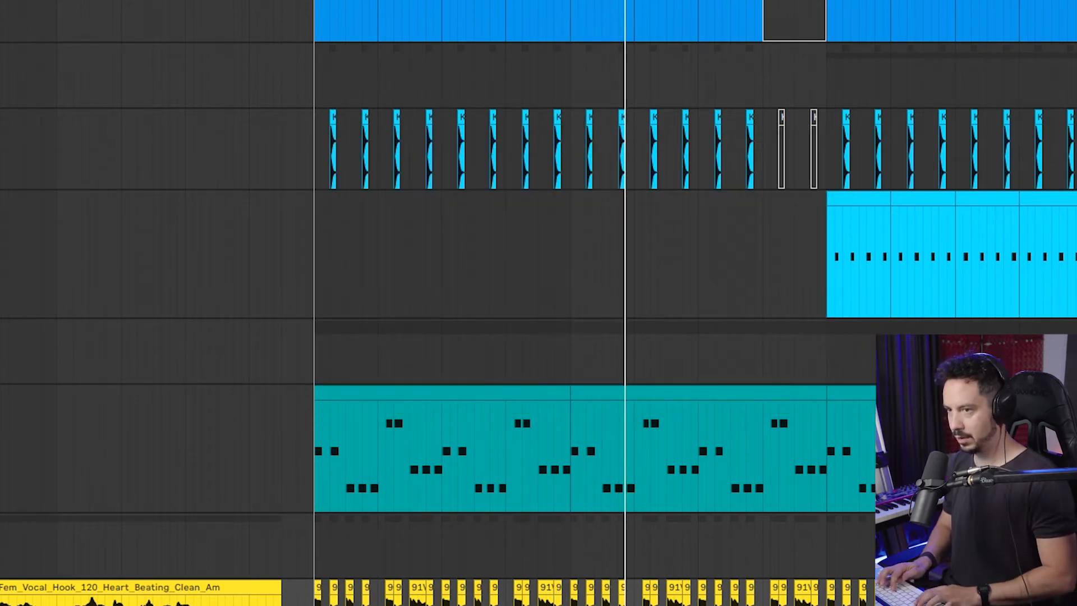
Search the browser for "manipu" and load the Manipulator plug-in onto the vocal track
{"action": "key", "text": "super+f"}
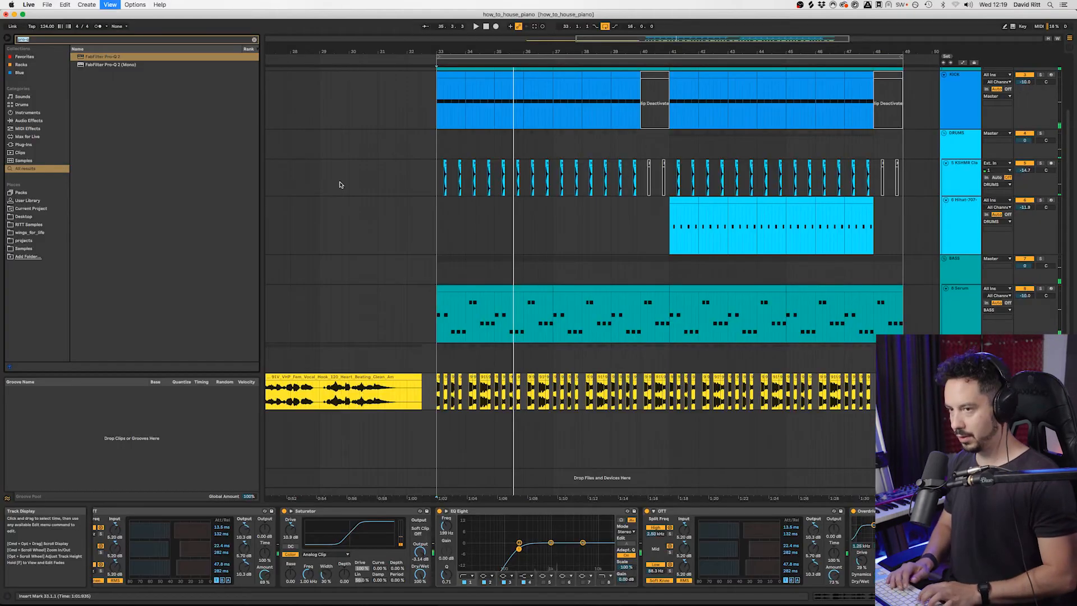
{"action": "type", "text": "manipu"}
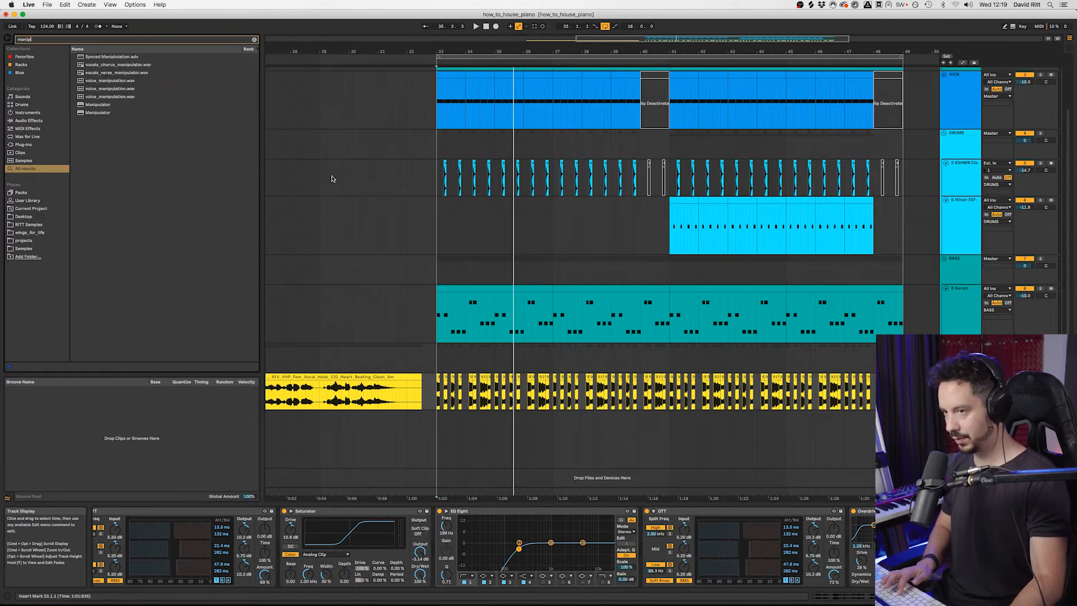
{"action": "type", "text": "u"}
{"action": "left_click", "coordinate": [90, 106]}
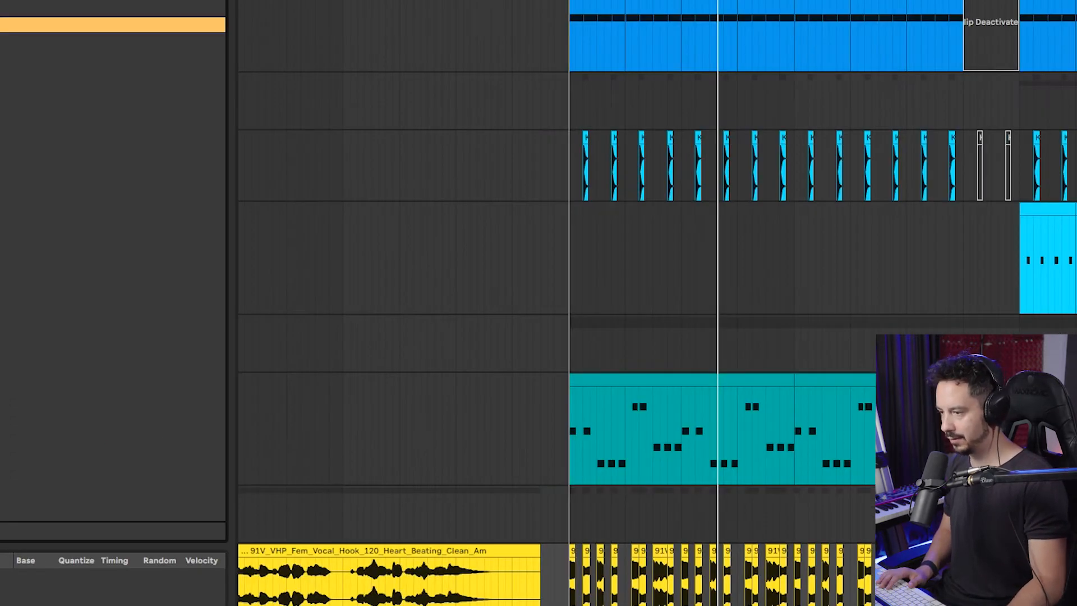
{"action": "key", "text": "Return"}
{"action": "left_click_drag", "start_coordinate": [349, 35], "coordinate": [331, 14]}
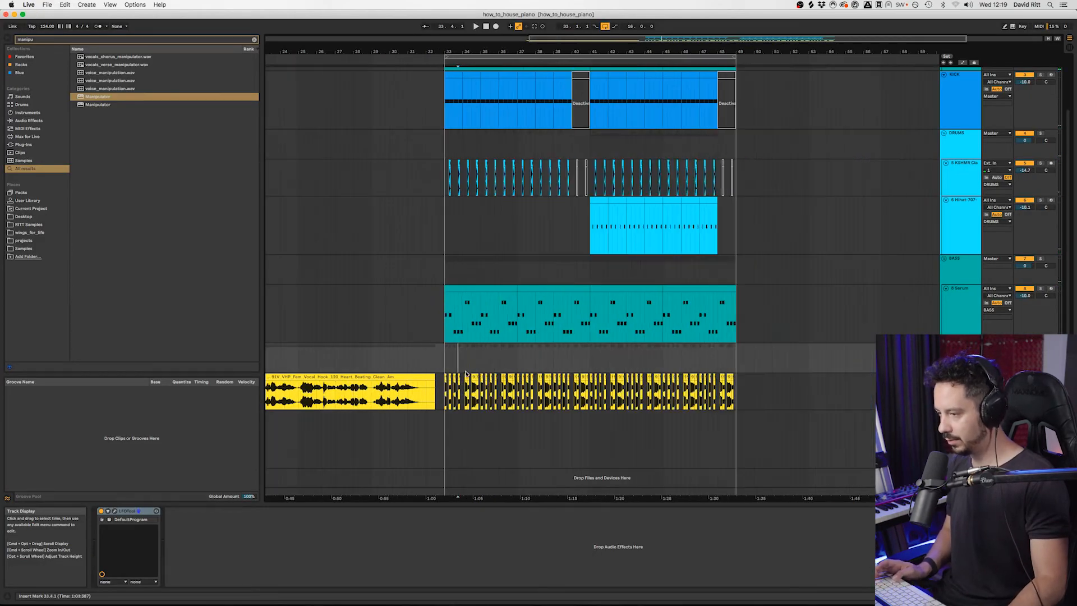
Delete the original unchopped vocal hook clip that precedes bar 33
{"action": "key", "text": "h"}
{"action": "key", "text": "w"}
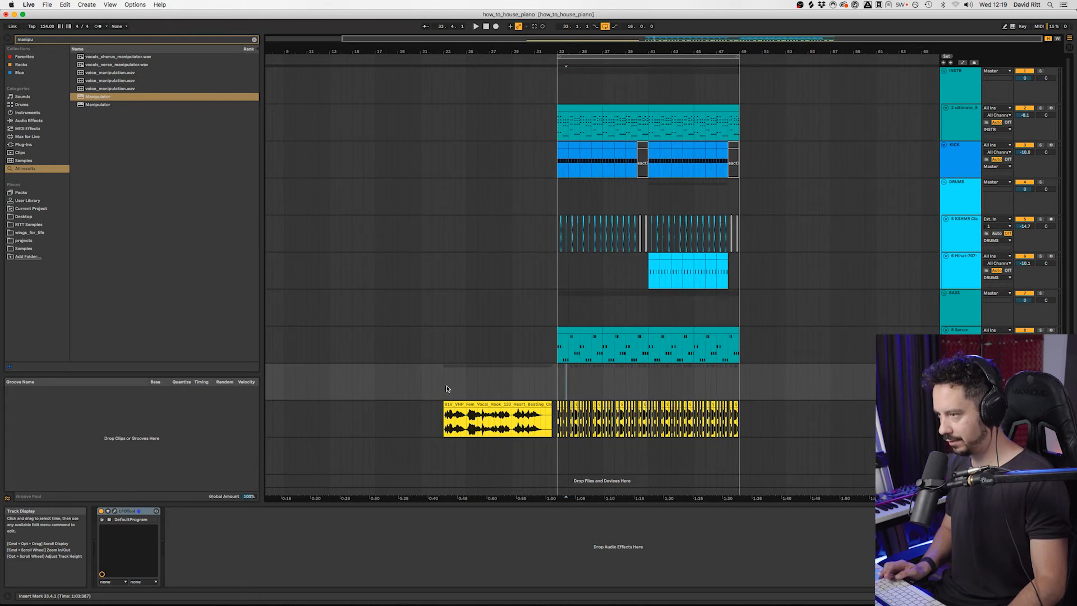
{"action": "left_click", "coordinate": [477, 416]}
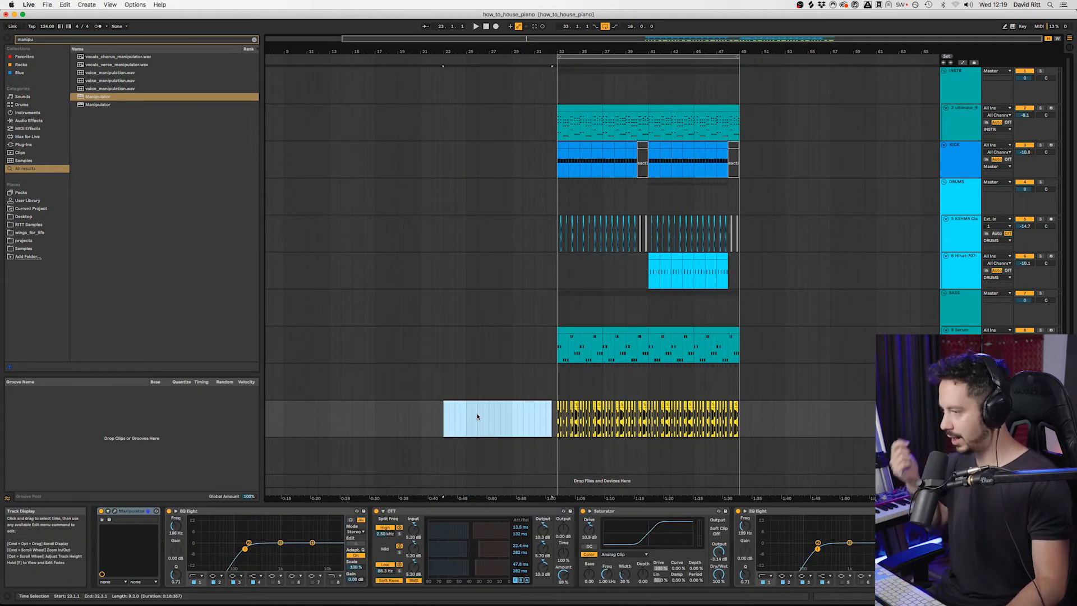
Lower the piano's Auto Filter frequency to 757 Hz and automate it to rise from bar 25 over the build-up
{"action": "left_click", "coordinate": [568, 108]}
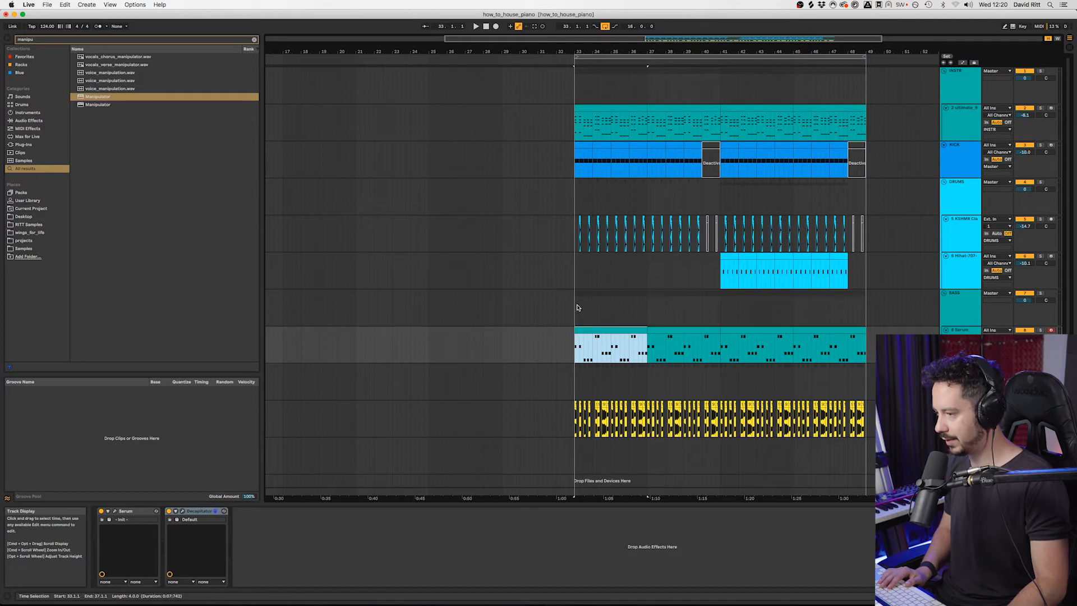
{"action": "left_click", "coordinate": [578, 308]}
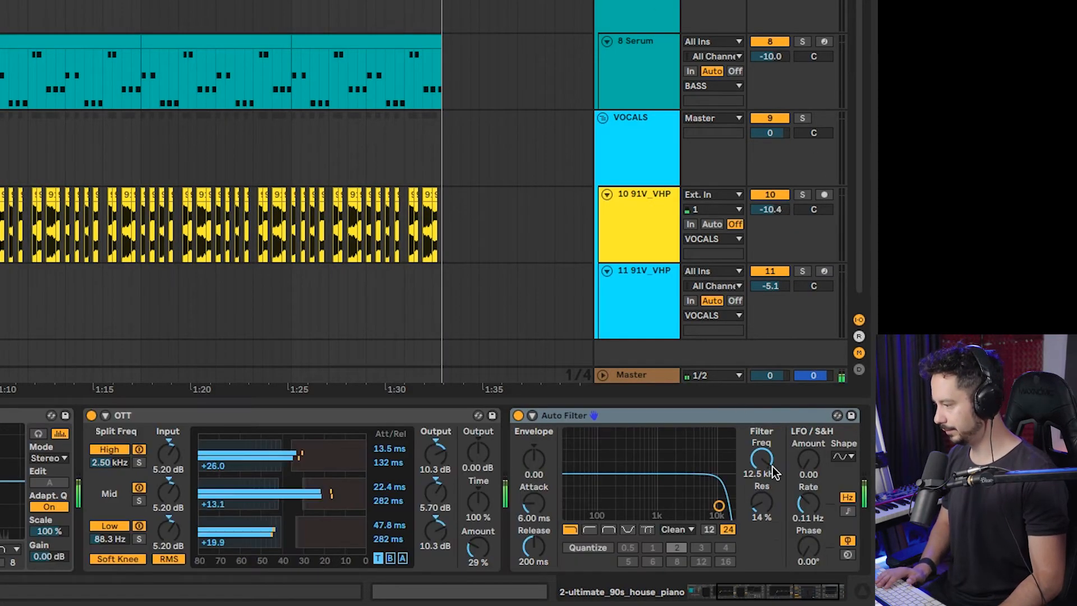
{"action": "left_click_drag", "start_coordinate": [764, 461], "coordinate": [764, 505]}
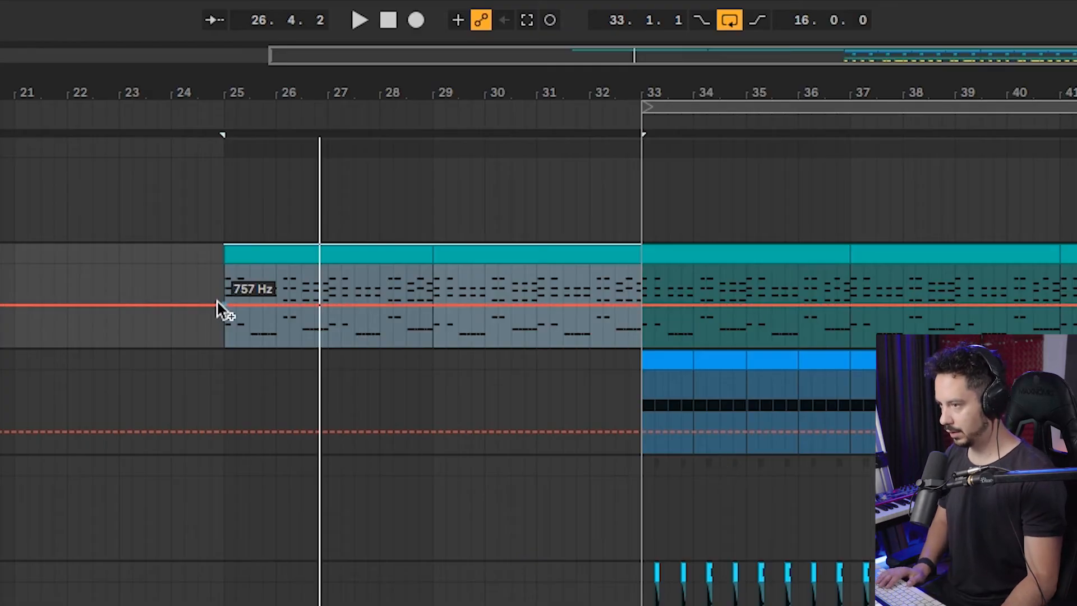
{"action": "left_click", "coordinate": [216, 301]}
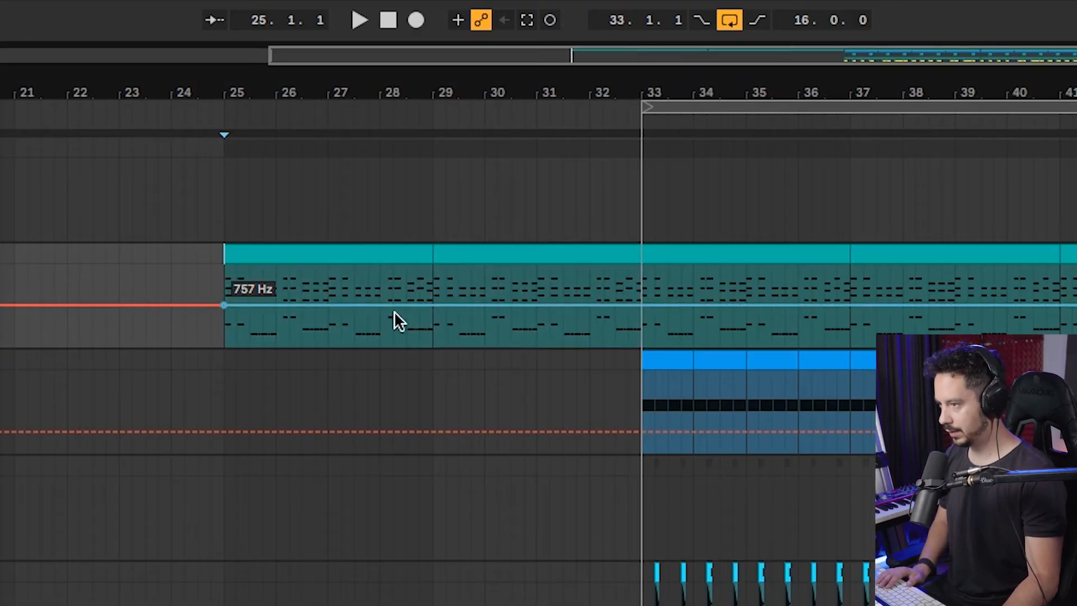
{"action": "left_click_drag", "start_coordinate": [587, 308], "coordinate": [588, 266]}
{"action": "key", "text": "a"}
Deactivate the piano part in bar 32, leaving a one-bar gap before the drop
{"action": "left_click_drag", "start_coordinate": [591, 306], "coordinate": [645, 317]}
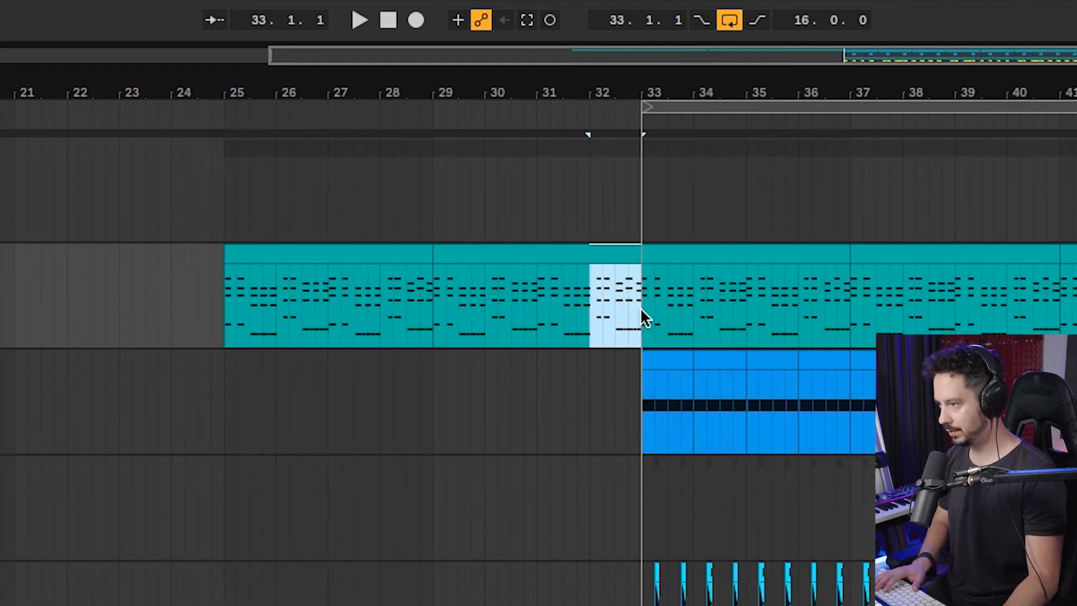
{"action": "key", "text": "0"}
{"action": "left_click", "coordinate": [236, 330]}
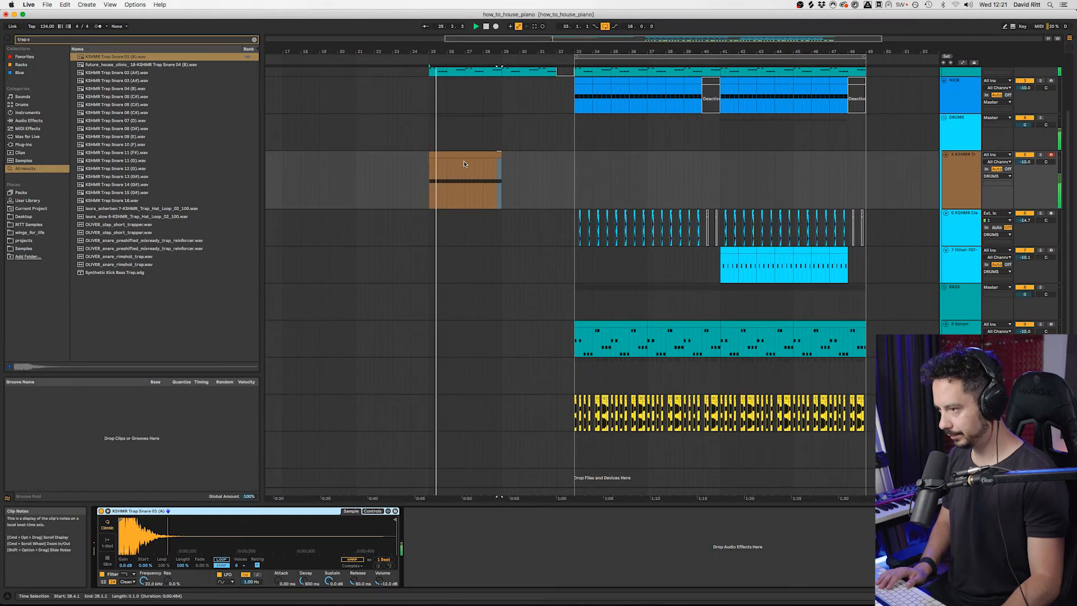
Extend the trap snare clip to bar 32 and automate its Auto Filter frequency to rise from about 1.1 kHz at bar 25
{"action": "left_click", "coordinate": [468, 160]}
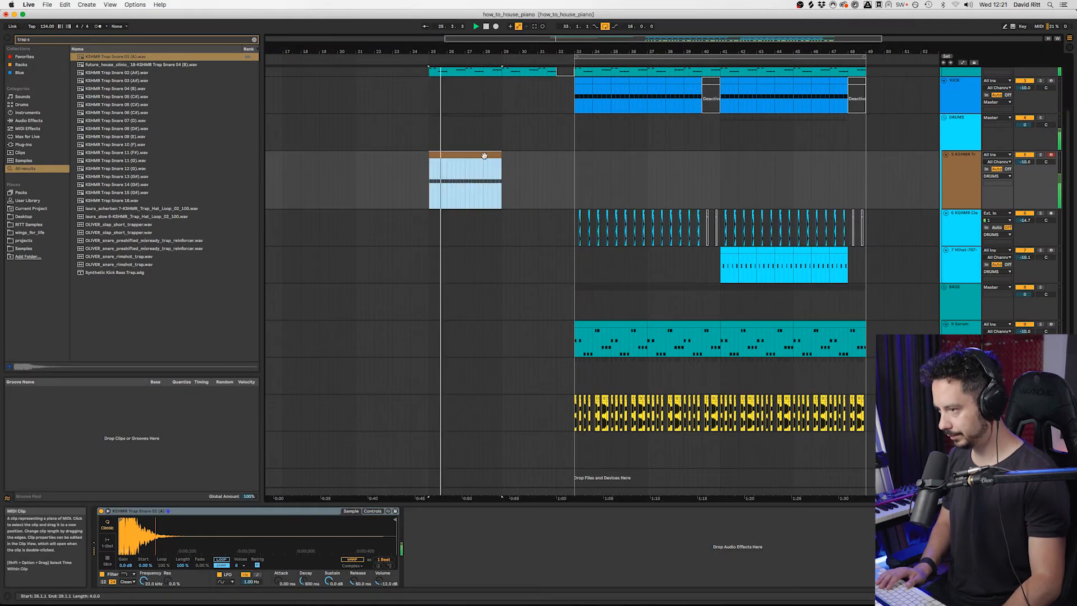
{"action": "left_click_drag", "start_coordinate": [497, 154], "coordinate": [557, 155]}
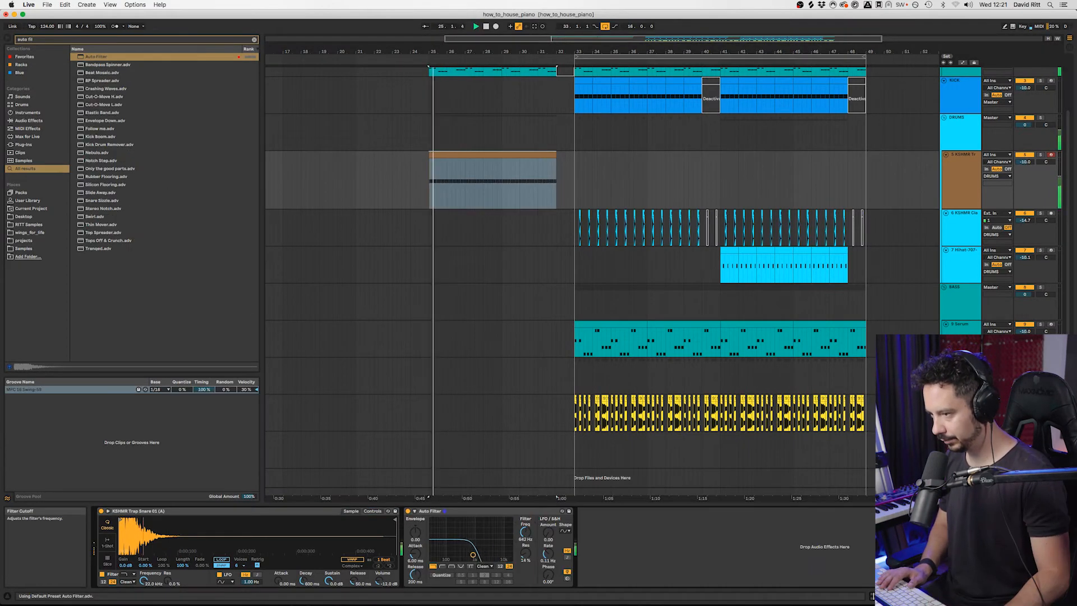
{"action": "left_click_drag", "start_coordinate": [523, 533], "coordinate": [524, 532]}
{"action": "key", "text": "a"}
{"action": "left_click", "coordinate": [430, 179]}
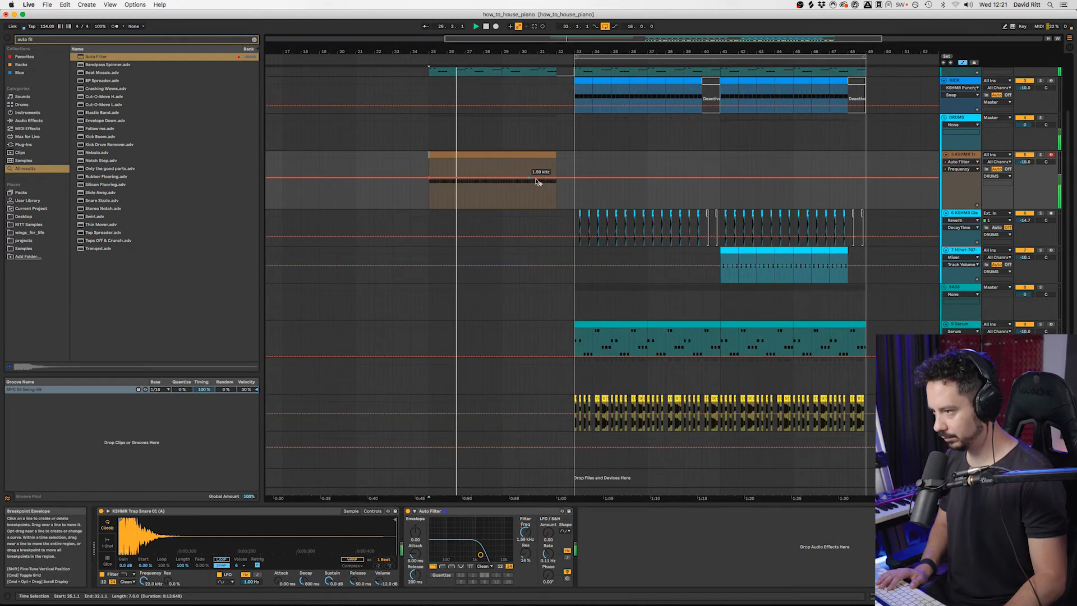
{"action": "left_click_drag", "start_coordinate": [556, 179], "coordinate": [556, 161]}
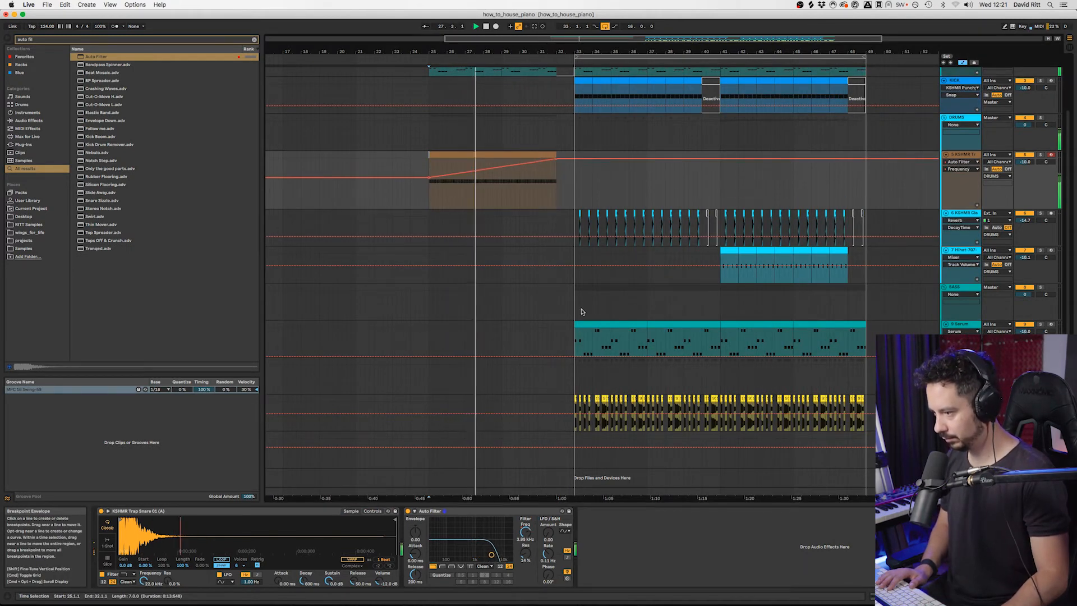
{"action": "key", "text": "a"}
Copy eight bars of the vocal chops into the build-up from bar 25 to bar 33
{"action": "left_click_drag", "start_coordinate": [708, 406], "coordinate": [428, 410]}
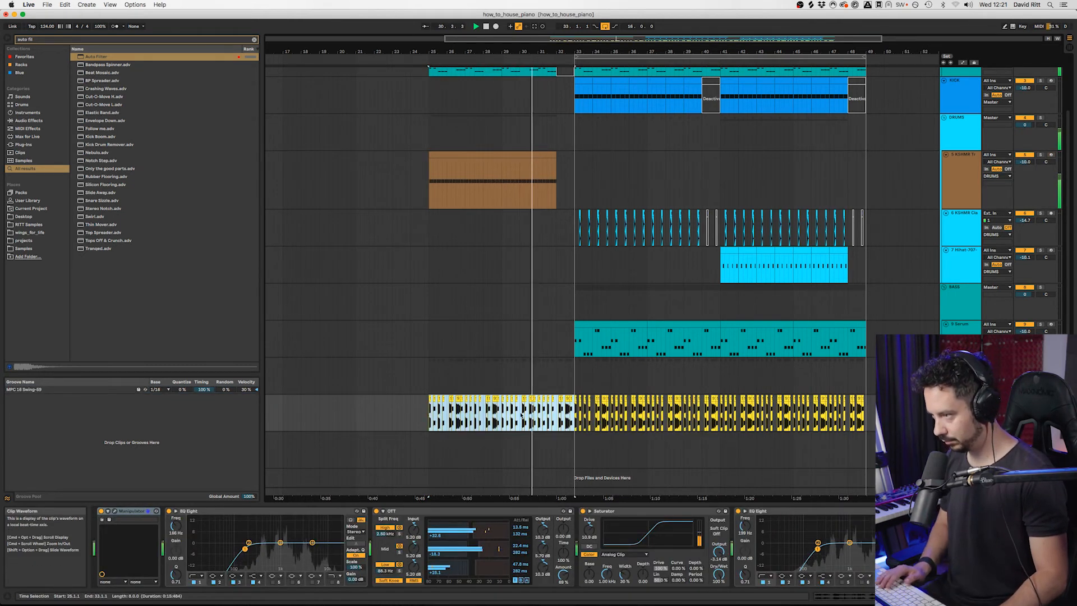
{"action": "scroll", "coordinate": [570, 415], "scroll_direction": "up", "scroll_amount": 3}
{"action": "left_click", "coordinate": [539, 418]}
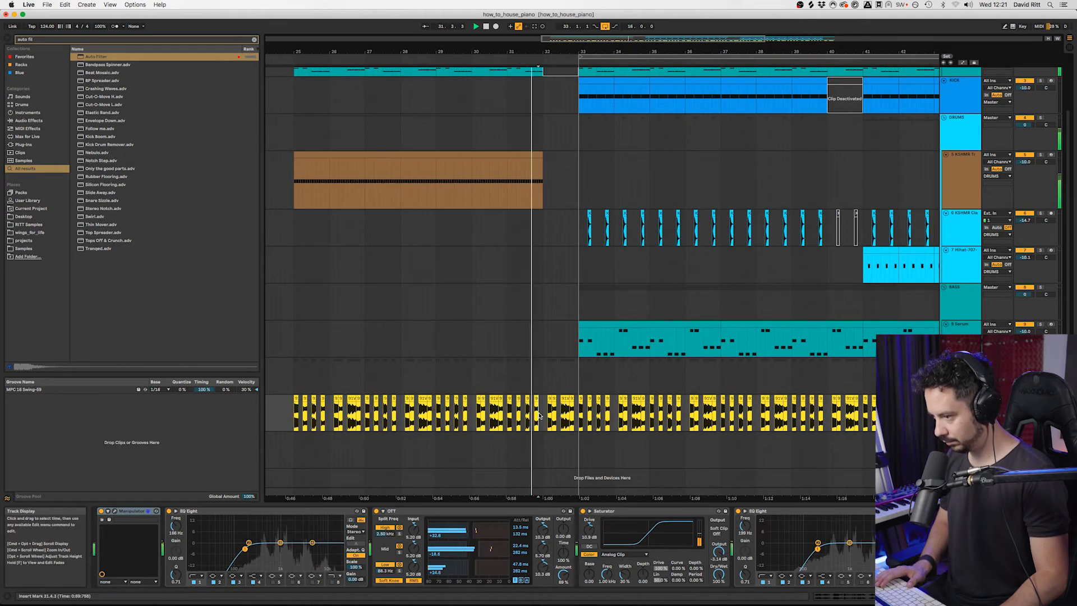
{"action": "left_click", "coordinate": [542, 416]}
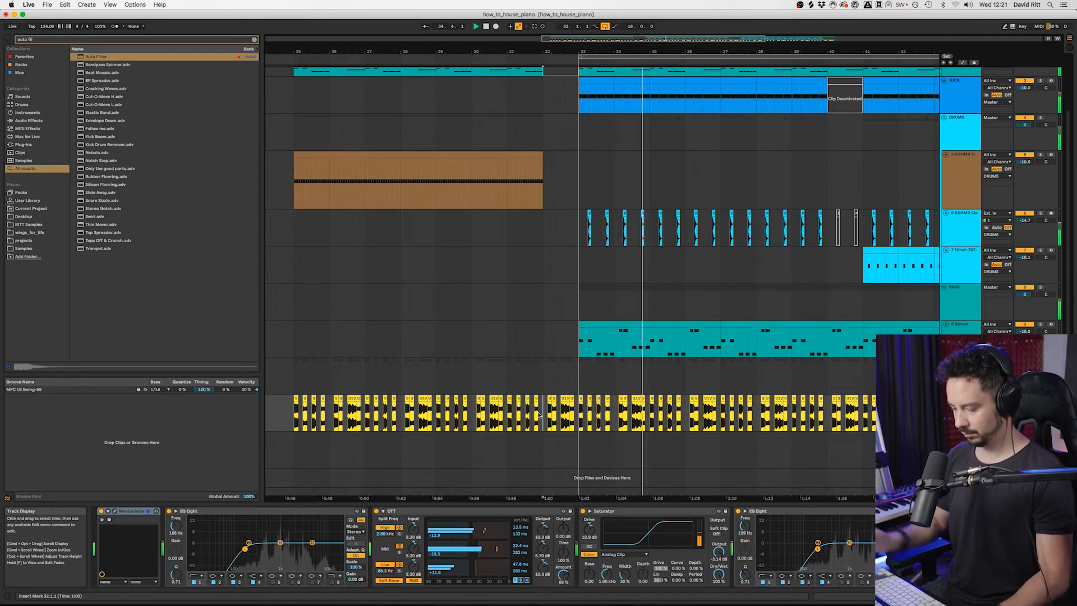
Search the browser for "hey", preview the chants and place the Chant Hey 002.wav sample on a new audio track below the vocal chops
{"action": "key", "text": "space"}
{"action": "key", "text": "super+f"}
{"action": "type", "text": "hey"}
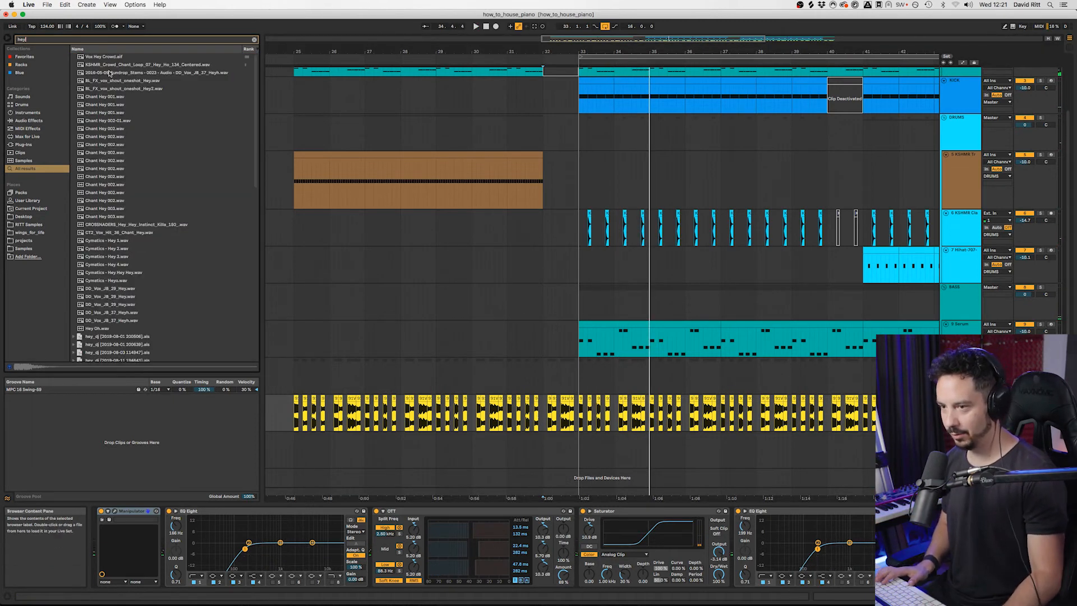
{"action": "left_click", "coordinate": [107, 58]}
{"action": "key", "text": "Down"}
{"action": "key", "text": "Down"}
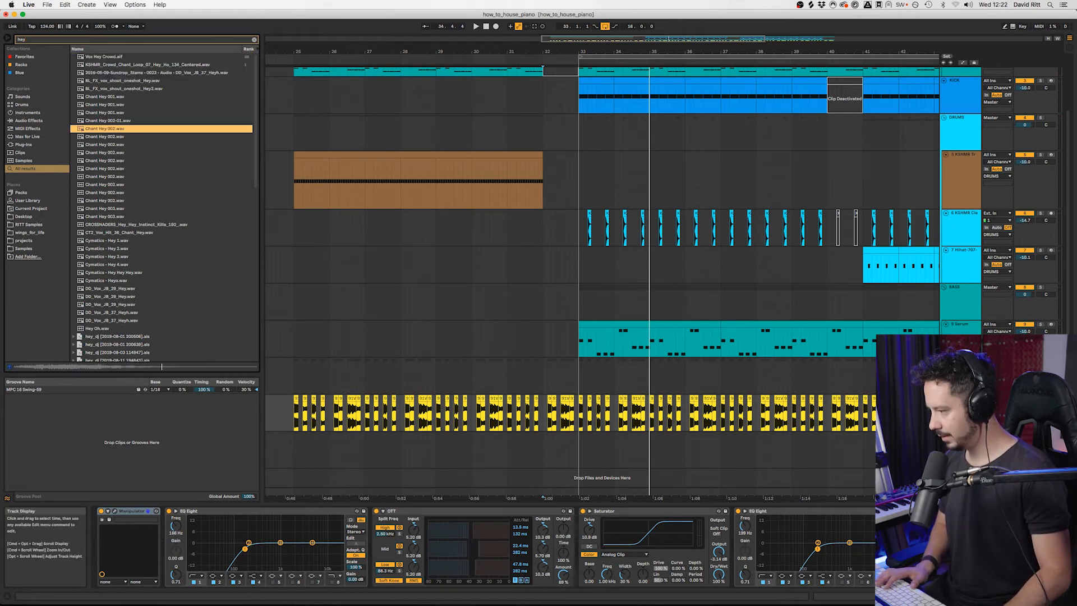
{"action": "key", "text": "super+t"}
{"action": "left_click", "coordinate": [582, 453]}
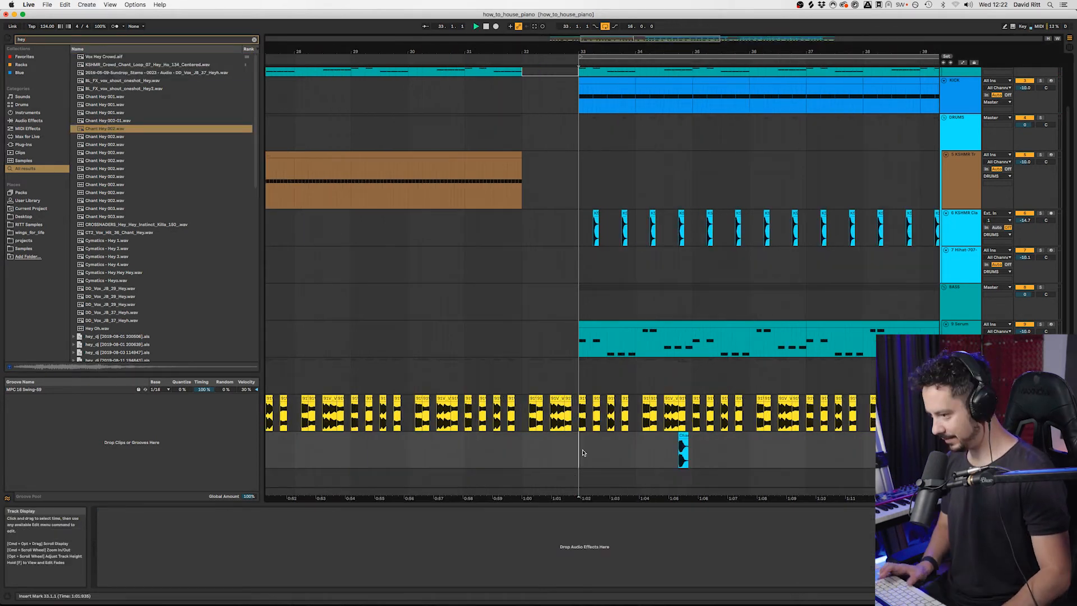
Move the "hey" chant clip to just before bar 34 and audition its timing
{"action": "key", "text": "space"}
{"action": "scroll", "coordinate": [578, 423], "scroll_direction": "right", "scroll_amount": 1}
{"action": "key", "text": "plus"}
{"action": "key", "text": "space"}
{"action": "left_click_drag", "start_coordinate": [703, 436], "coordinate": [622, 446]}
{"action": "left_click", "coordinate": [601, 449]}
{"action": "key", "text": "space"}
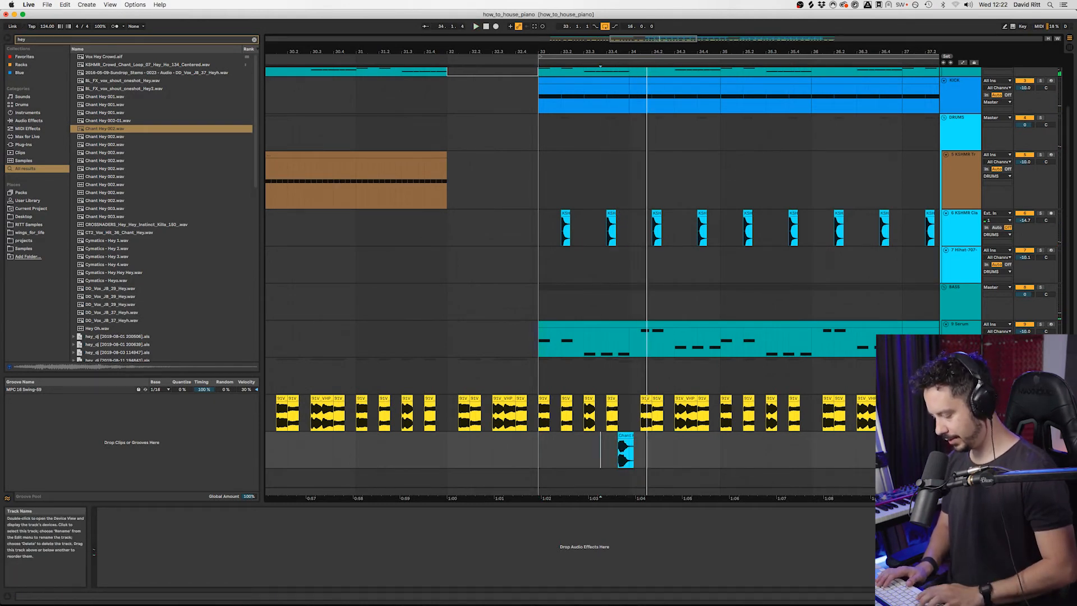
Add Reverb and OTT to the "hey" chant track and shorten the reverb decay to under 1 second
{"action": "double_click", "coordinate": [626, 440]}
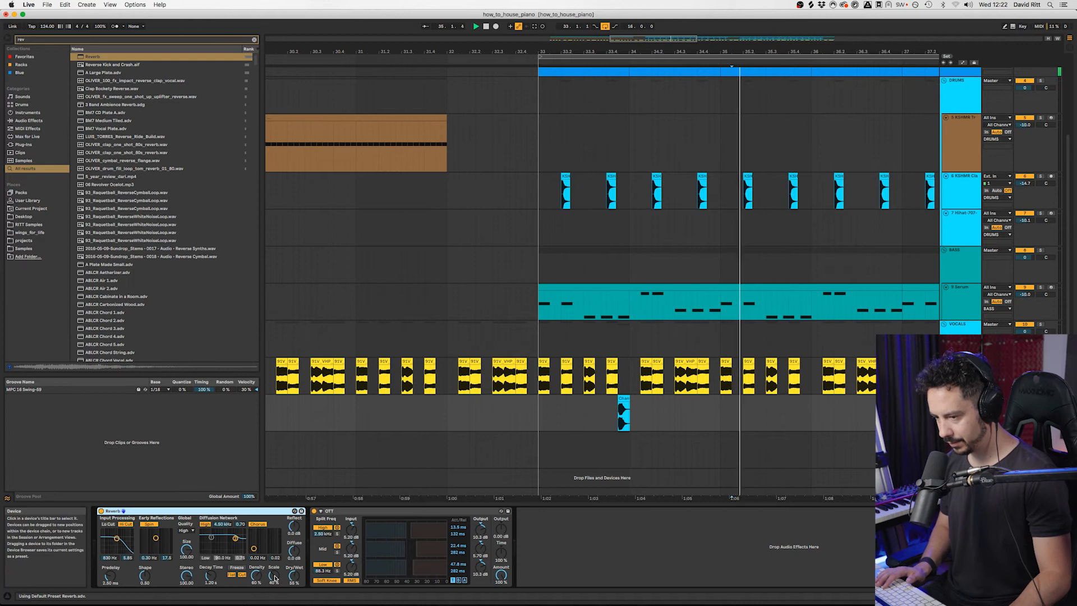
{"action": "key", "text": "space"}
{"action": "left_click", "coordinate": [606, 414]}
{"action": "key", "text": "space"}
{"action": "key", "text": "space"}
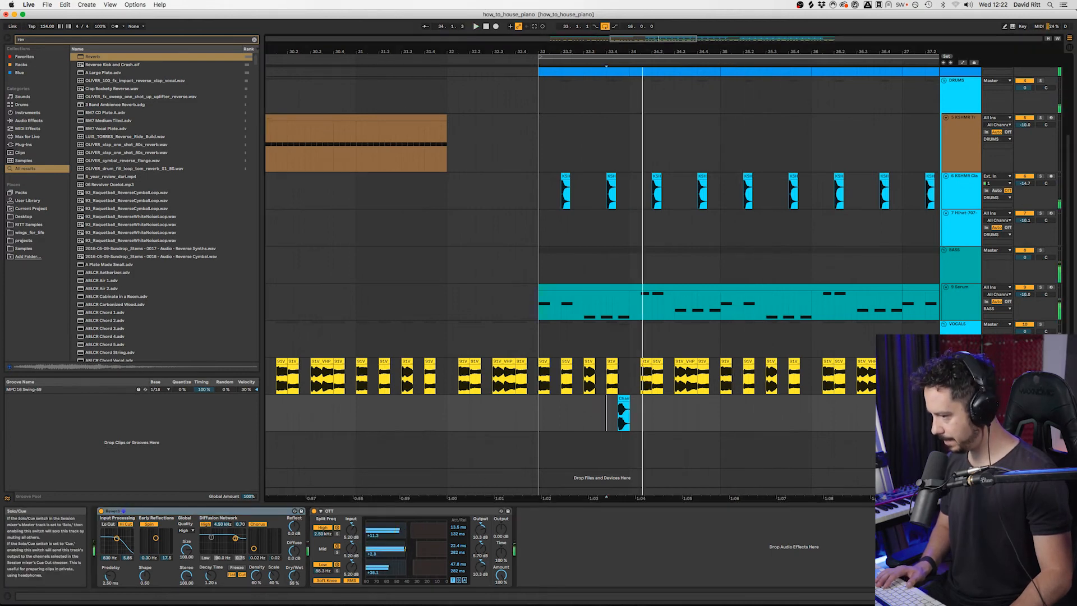
{"action": "key", "text": "space"}
{"action": "key", "text": "space"}
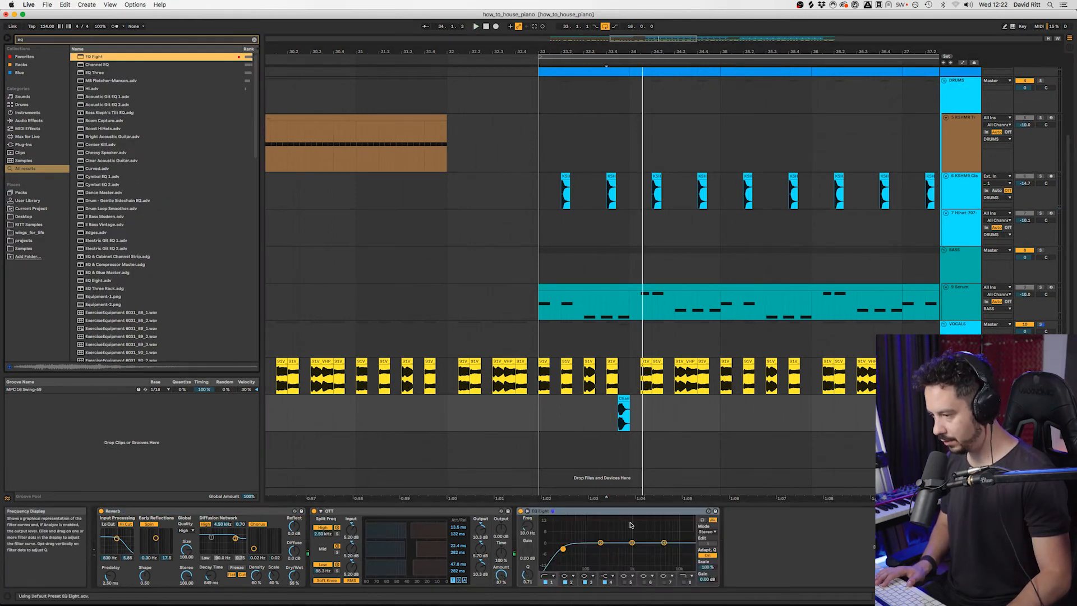
Place the EQ Eight between the chant track's Reverb and OTT and raise its low-cut frequency
{"action": "left_click_drag", "start_coordinate": [624, 512], "coordinate": [333, 531]}
{"action": "left_click", "coordinate": [534, 430]}
{"action": "key", "text": "space"}
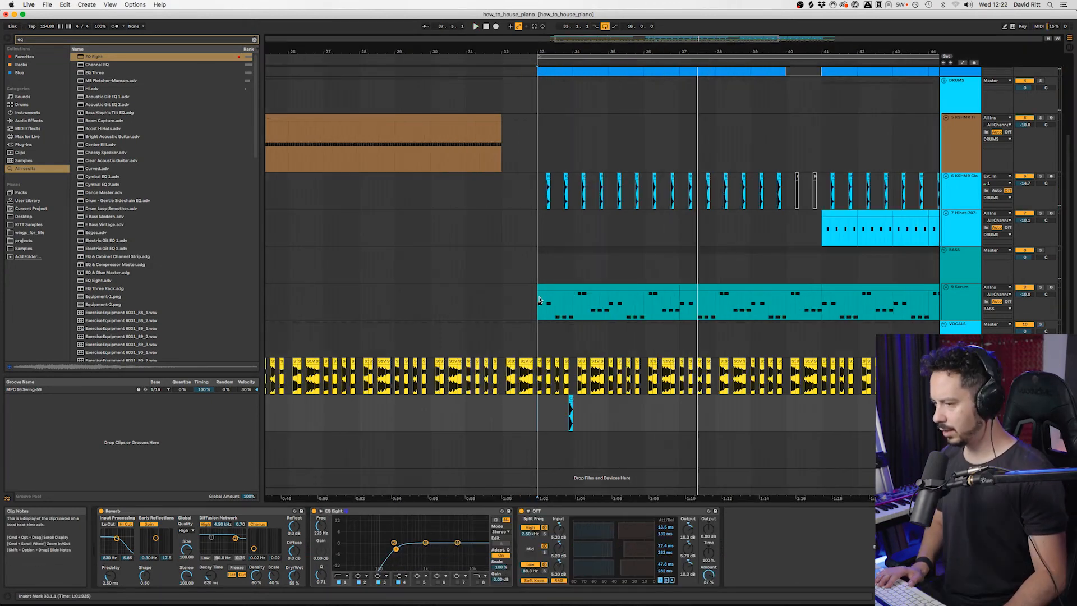
Create a new MIDI track in an FX group and load Serum onto it
{"action": "left_click", "coordinate": [540, 299]}
{"action": "scroll", "coordinate": [849, 440], "scroll_direction": "left", "scroll_amount": 3}
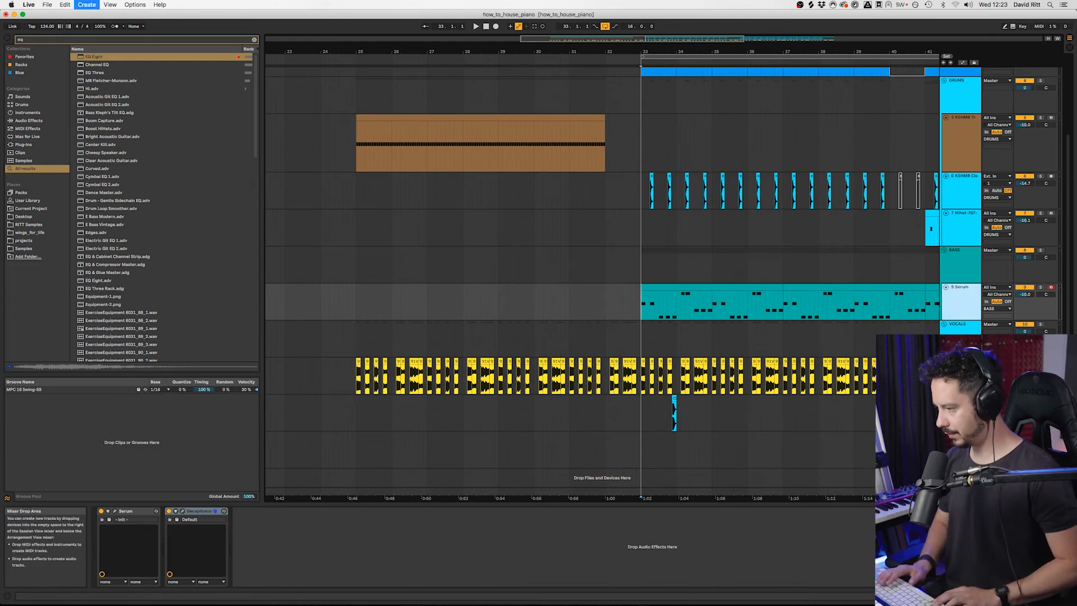
{"action": "key", "text": "super+shift+t"}
{"action": "scroll", "coordinate": [961, 292], "scroll_direction": "down", "scroll_amount": 3}
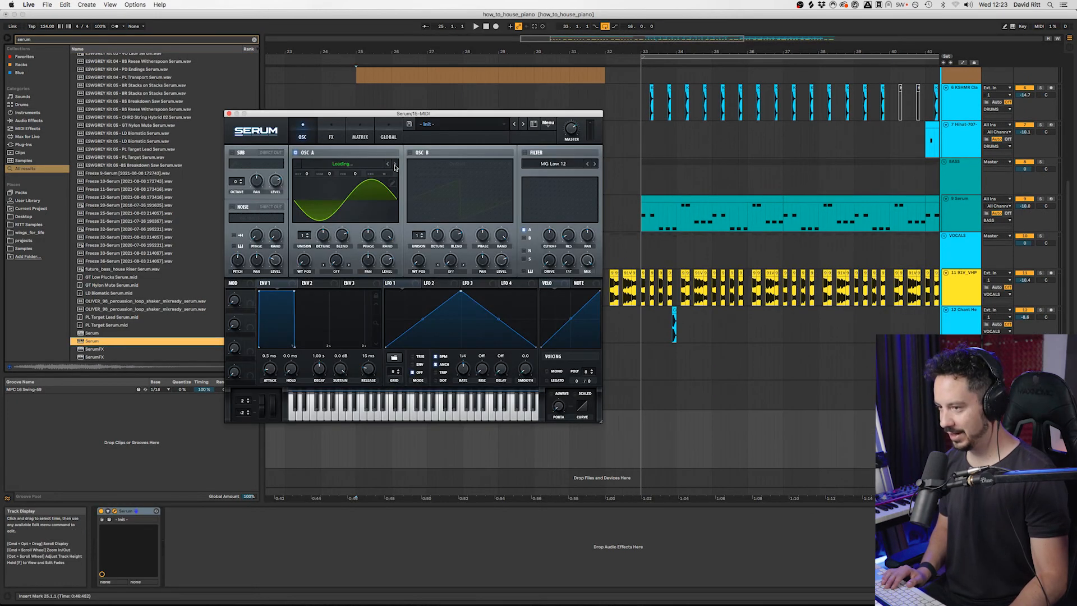
Set Serum's oscillator A to the Basic Shapes wavetable and move the wavetable position to the triangle wave
{"action": "left_click", "coordinate": [386, 164]}
{"action": "mouse_move", "coordinate": [320, 240]}
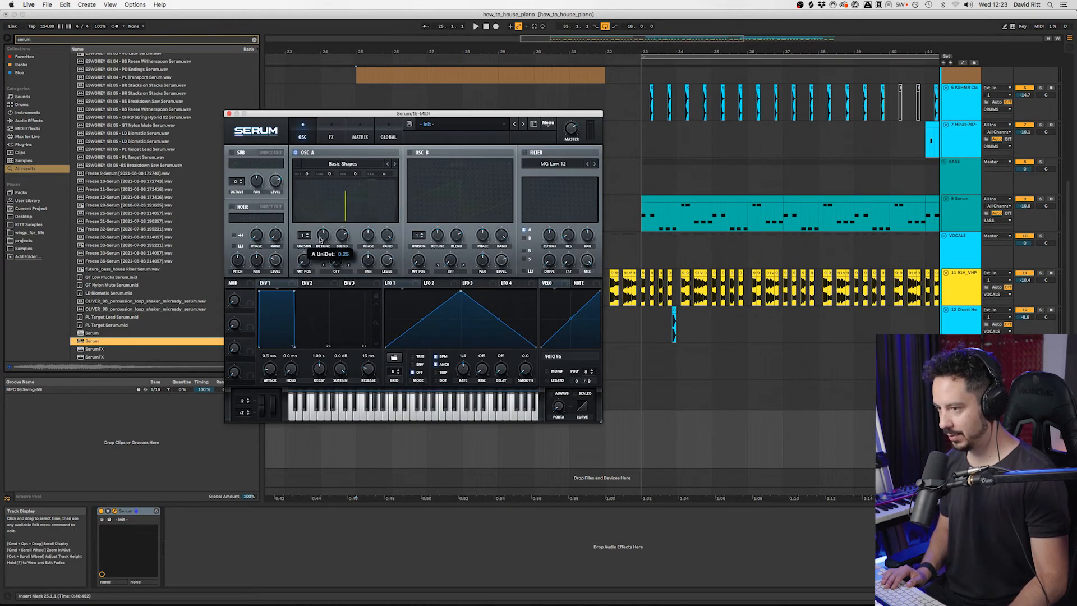
{"action": "left_click_drag", "start_coordinate": [303, 260], "coordinate": [303, 239]}
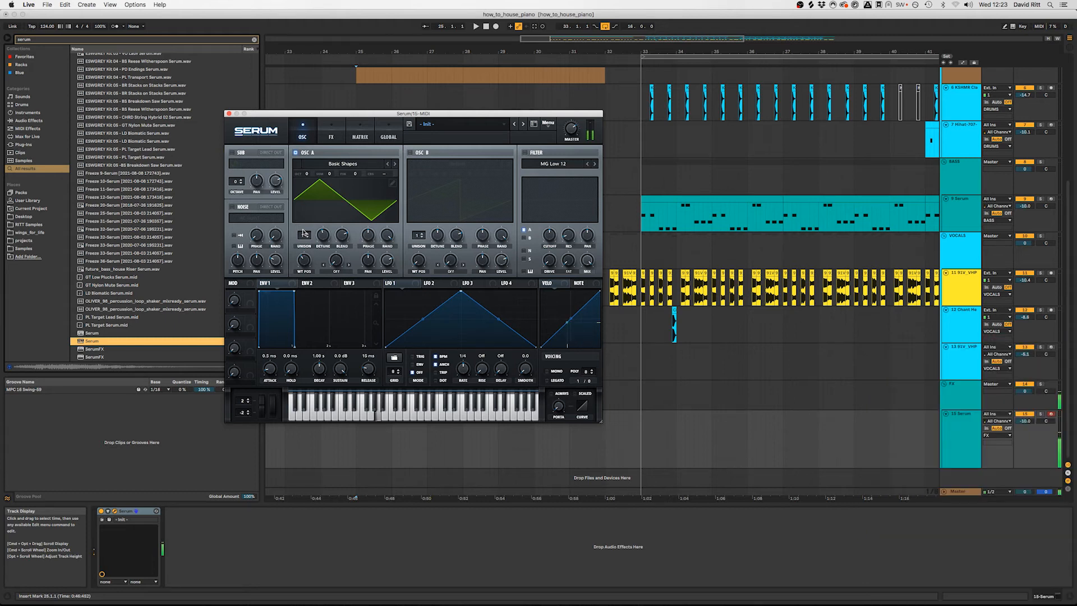
{"action": "left_click", "coordinate": [229, 114]}
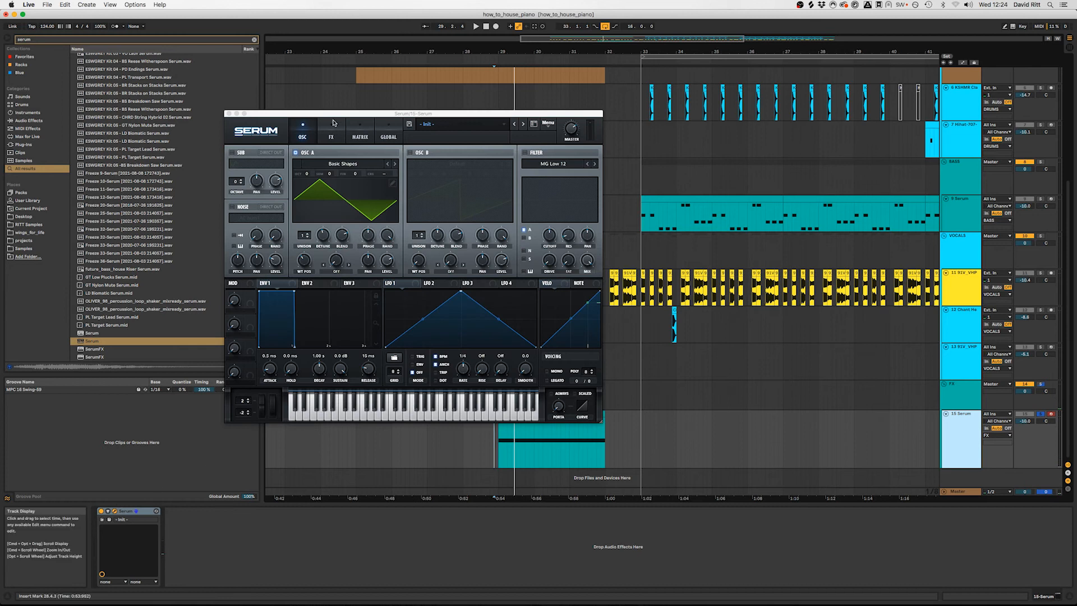
Set oscillator A's unison to 3 voices and detune to 0.09, and enable an effect in Serum's effects rack
{"action": "left_click_drag", "start_coordinate": [330, 118], "coordinate": [234, 96]}
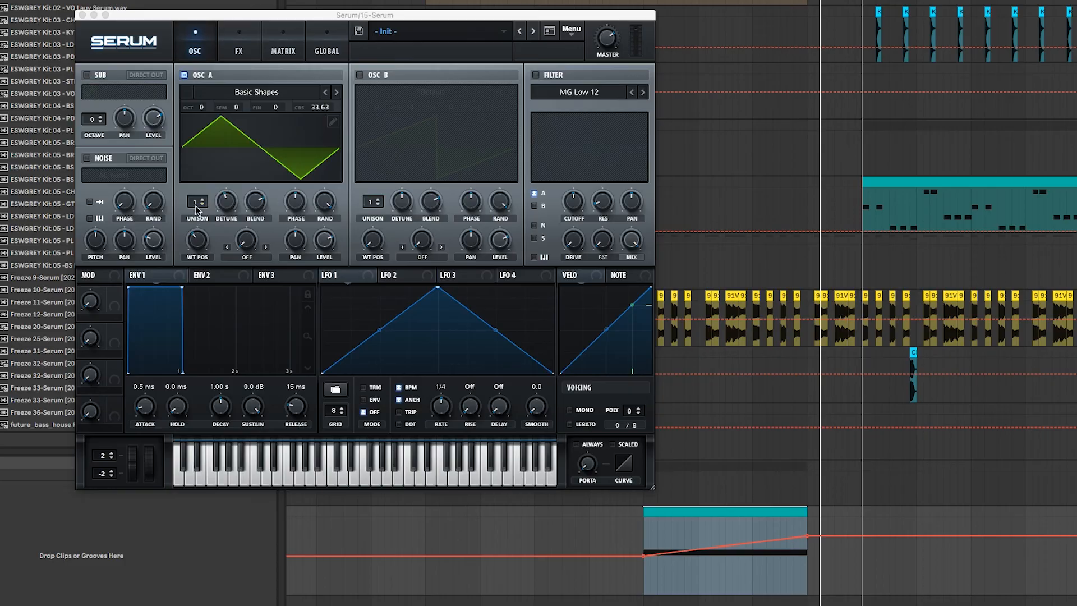
{"action": "mouse_move", "coordinate": [207, 211]}
{"action": "left_mouse_down"}
{"action": "mouse_move", "coordinate": [205, 198]}
{"action": "mouse_move", "coordinate": [227, 217]}
{"action": "left_mouse_up"}
{"action": "key", "text": "space"}
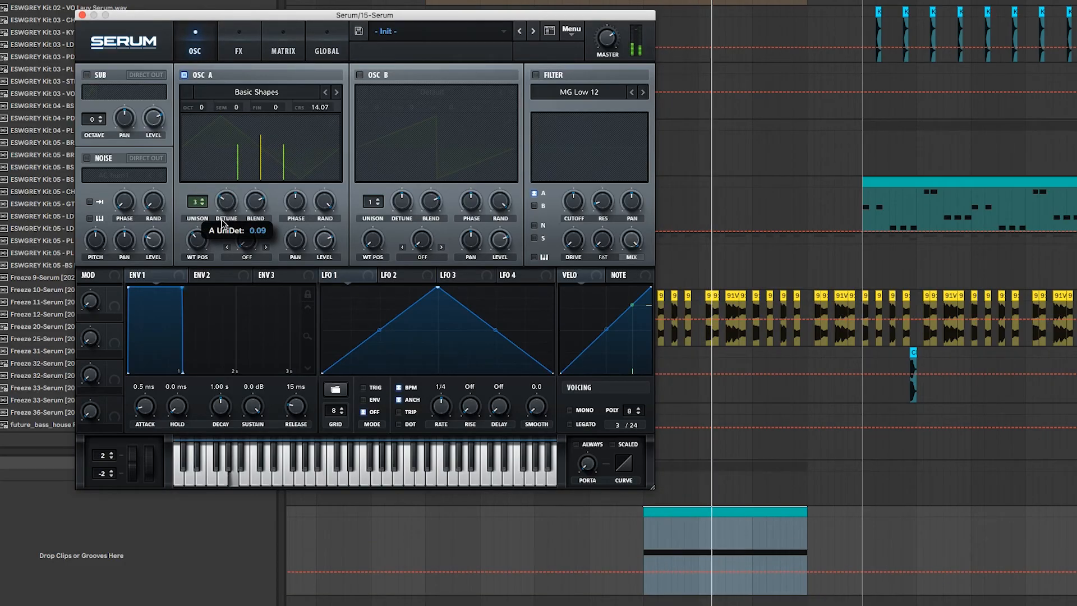
{"action": "left_click", "coordinate": [239, 36]}
{"action": "left_click", "coordinate": [91, 193]}
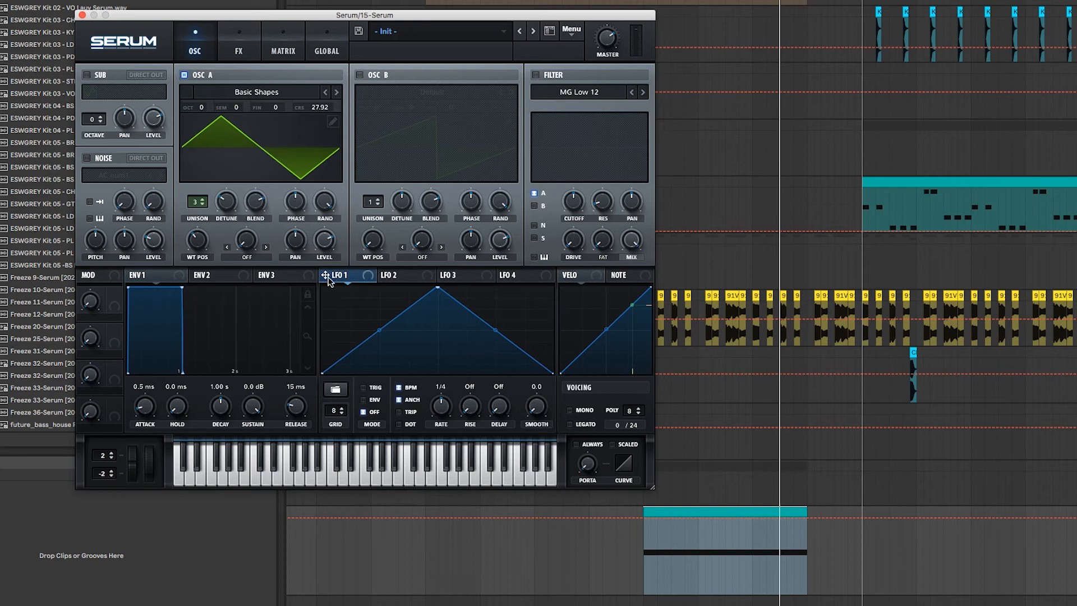
{"action": "left_click_drag", "start_coordinate": [333, 279], "coordinate": [324, 239]}
{"action": "key", "text": "space"}
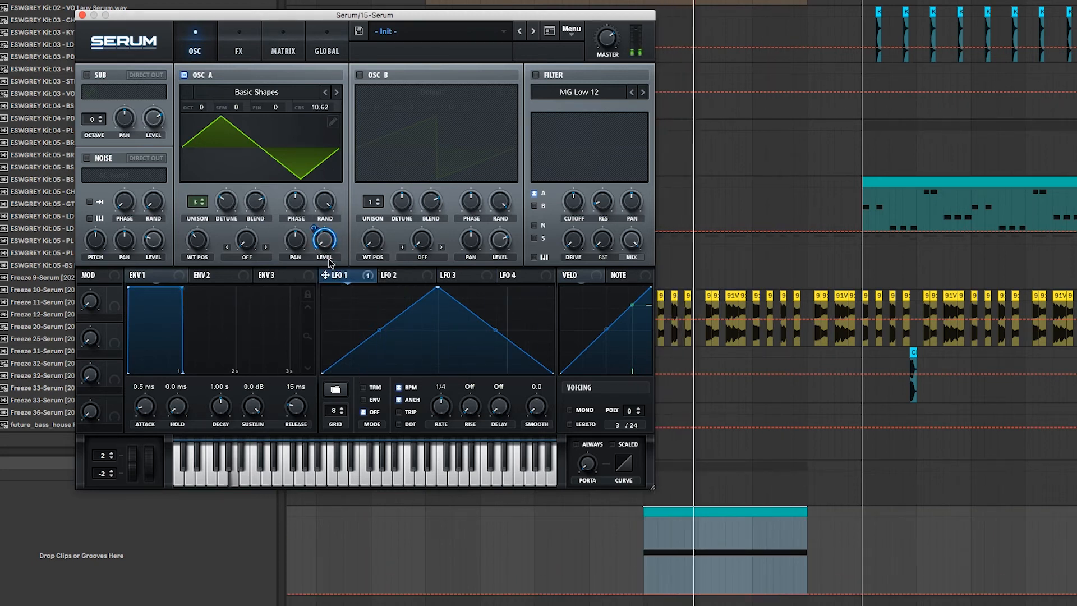
{"action": "right_click", "coordinate": [320, 243]}
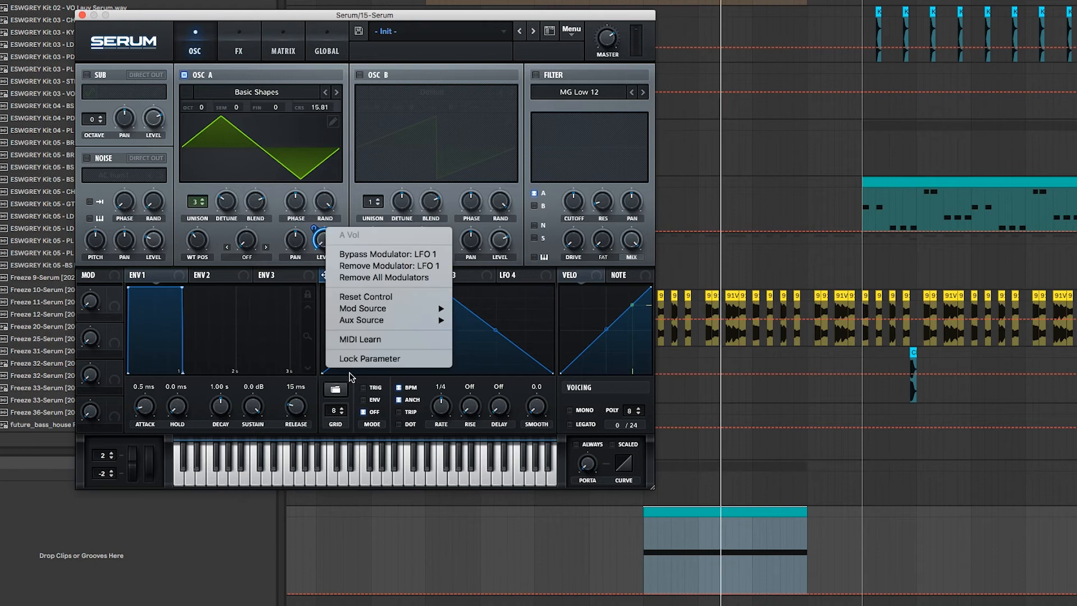
{"action": "left_click", "coordinate": [358, 277]}
Modulate Serum's enabled low-pass filter cutoff with LFO 1 and adjust the unsynced LFO rate
{"action": "left_click_drag", "start_coordinate": [324, 275], "coordinate": [573, 200]}
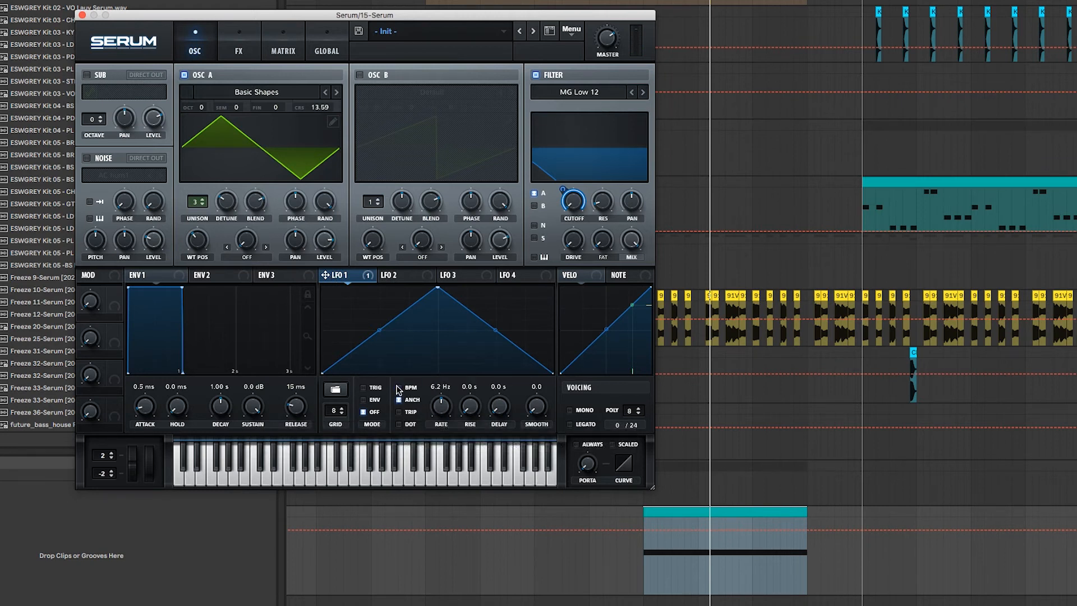
{"action": "left_click_drag", "start_coordinate": [441, 427], "coordinate": [436, 402]}
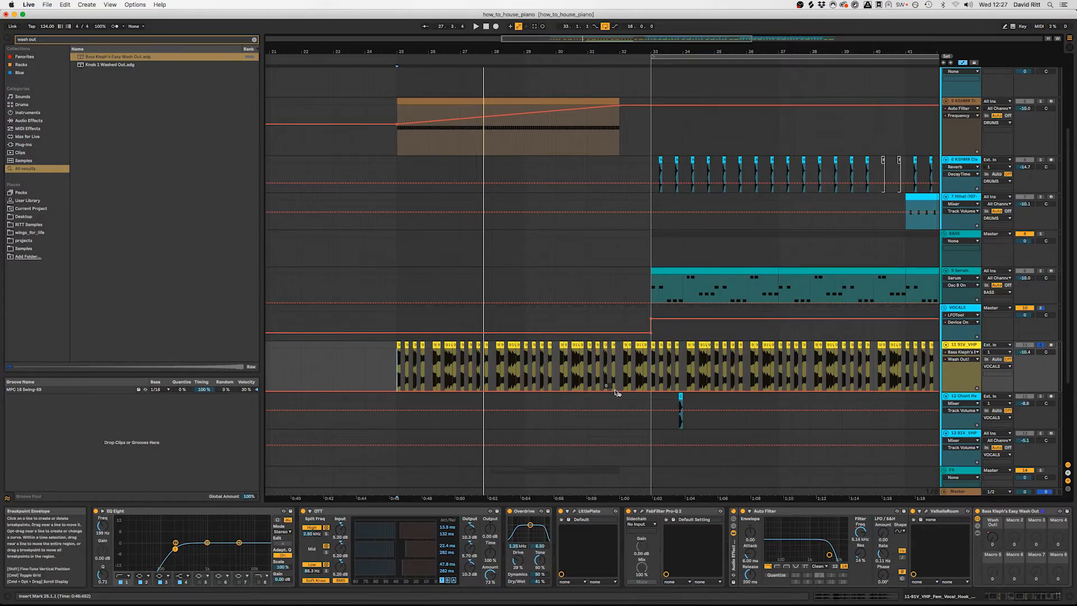
Automate the Wash Out! macro on the vocal chops to rise through the build-up
{"action": "left_click_drag", "start_coordinate": [617, 387], "coordinate": [617, 362]}
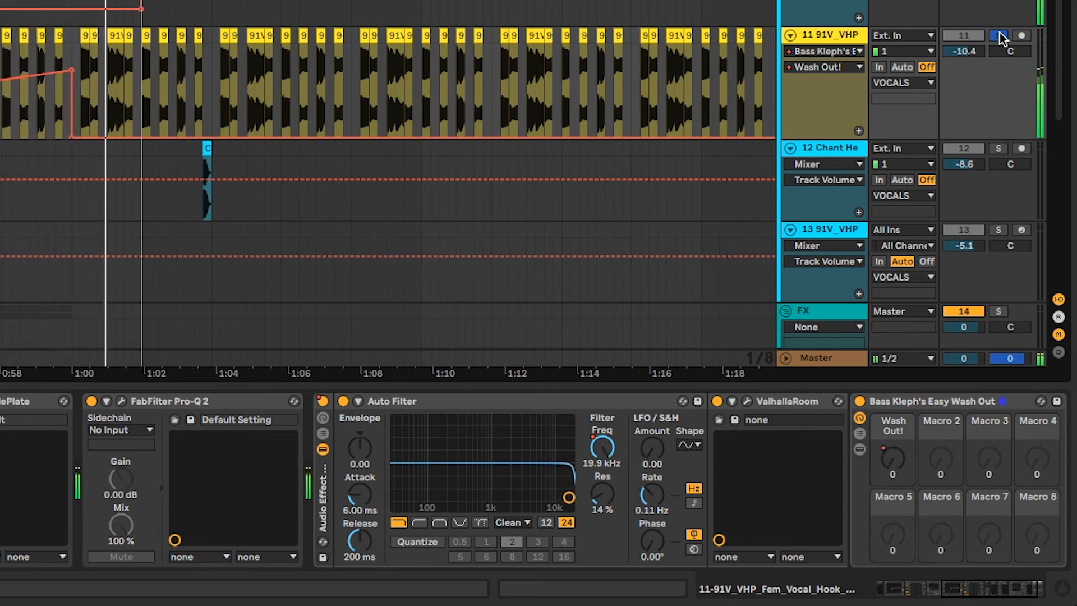
Audition the shaker loop in the second half of the drop and lower the Shakers track's volume
{"action": "type", "text": "sh"}
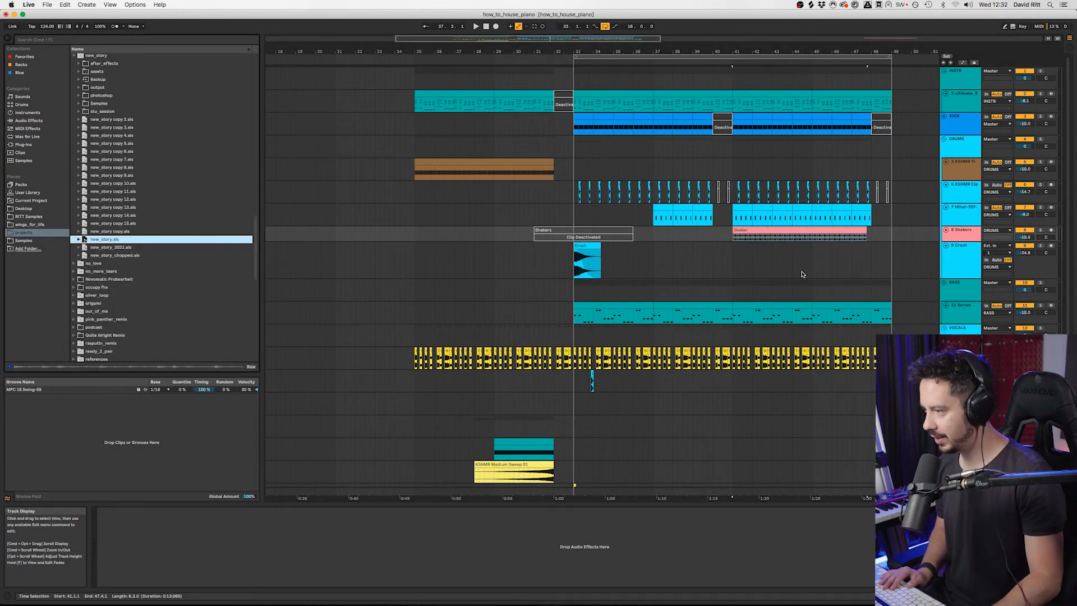
{"action": "left_click", "coordinate": [864, 233]}
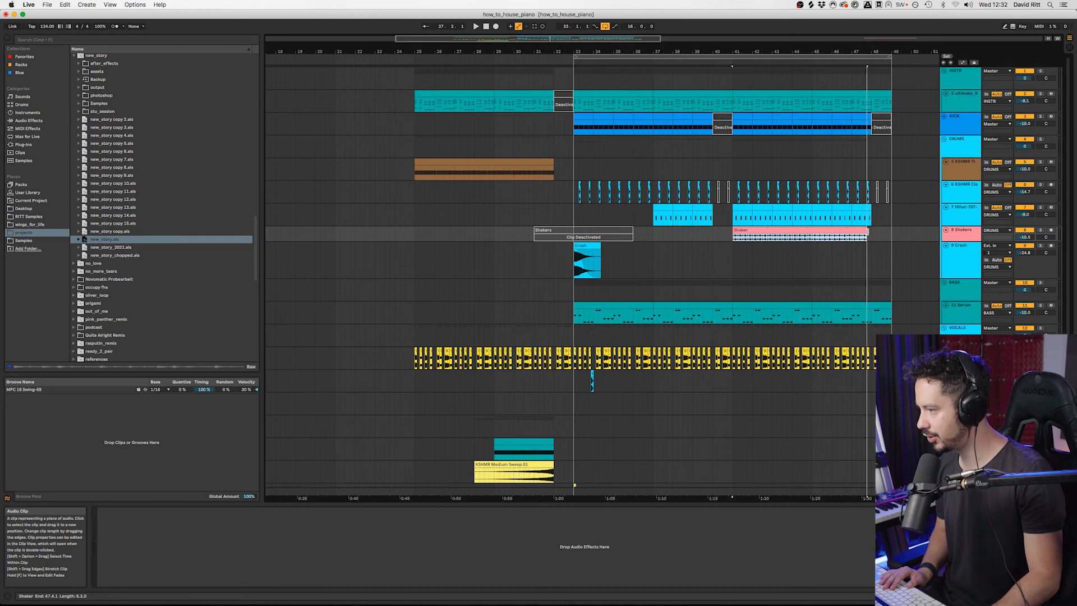
{"action": "key", "text": "space"}
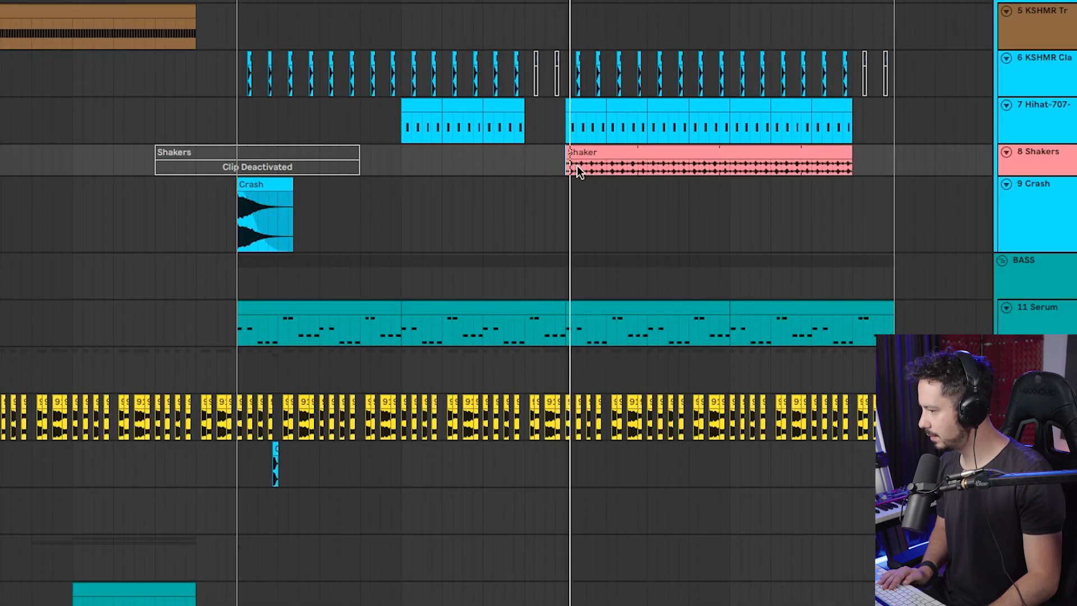
{"action": "scroll", "coordinate": [764, 274], "scroll_direction": "up", "scroll_amount": 3}
{"action": "scroll", "coordinate": [713, 279], "scroll_direction": "right", "scroll_amount": 6}
{"action": "key", "text": "space"}
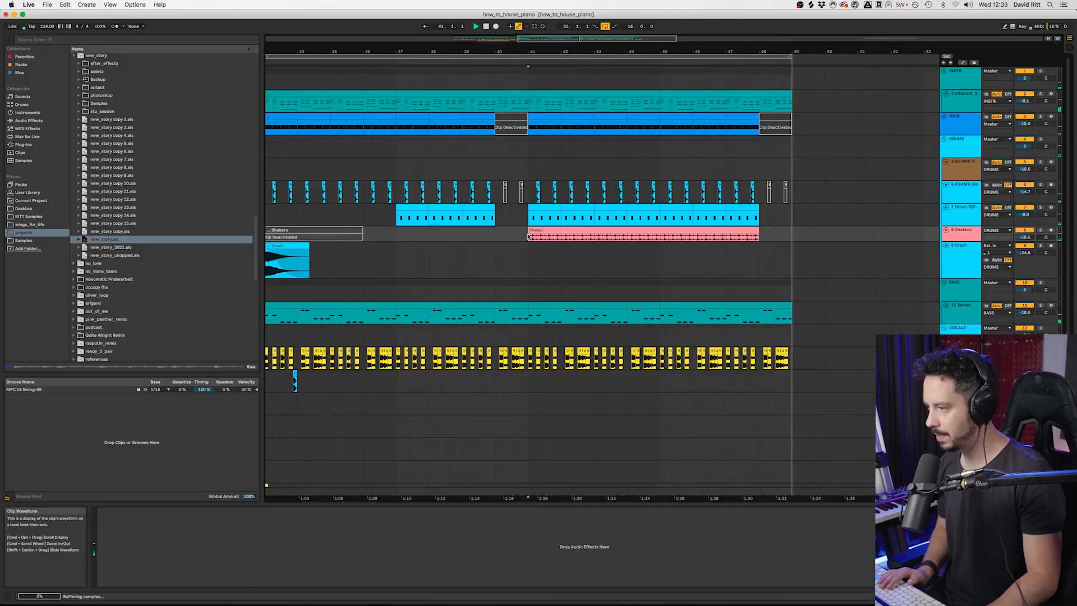
{"action": "left_click", "coordinate": [1014, 215]}
{"action": "left_click_drag", "start_coordinate": [1015, 215], "coordinate": [1015, 224]}
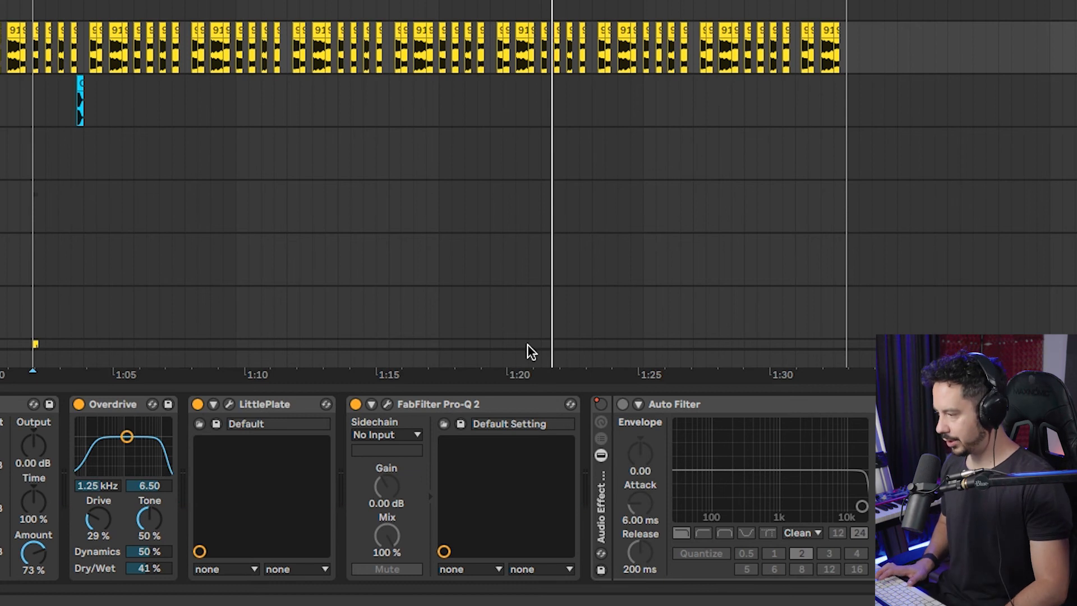
Insert a Glue Compressor between FabFilter Pro-Q 2 and the wash-out rack on the vocal chops track and shorten its release
{"action": "scroll", "coordinate": [665, 362], "scroll_direction": "right", "scroll_amount": 5}
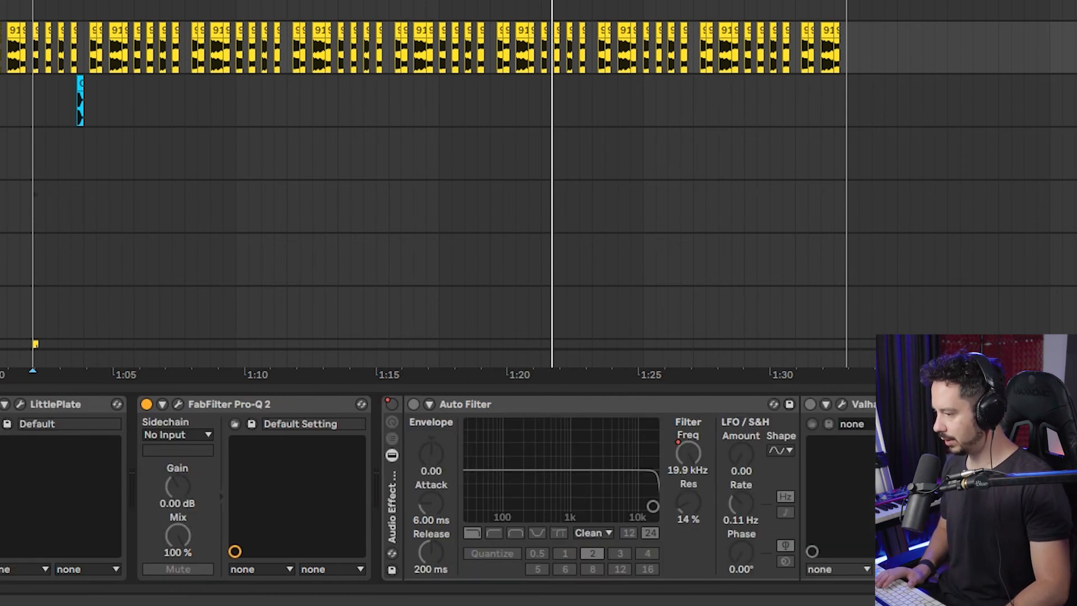
{"action": "left_click_drag", "start_coordinate": [2, 415], "coordinate": [380, 442]}
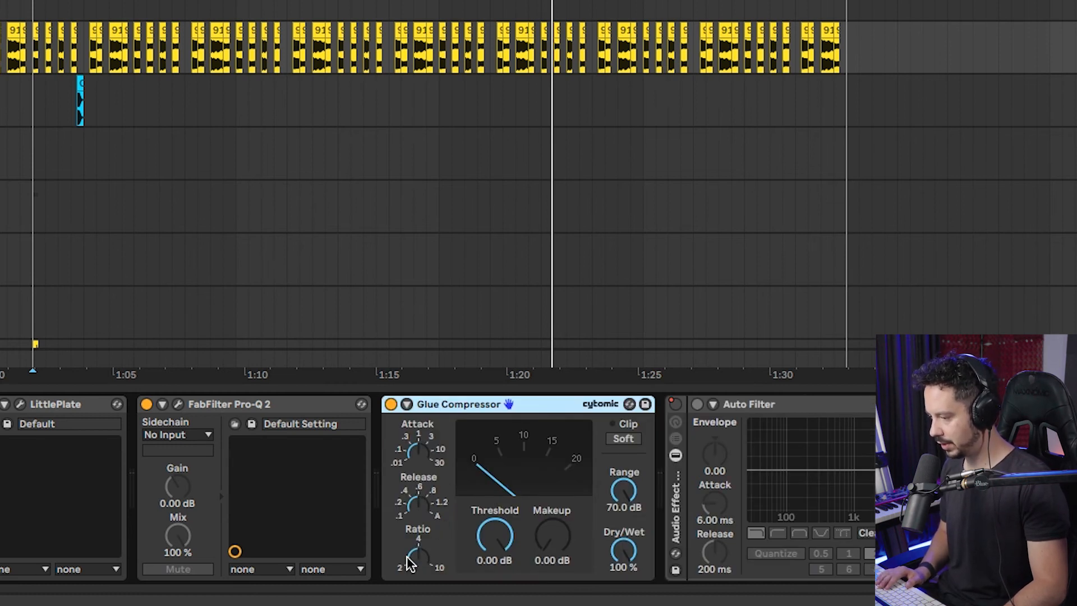
{"action": "left_click", "coordinate": [416, 507]}
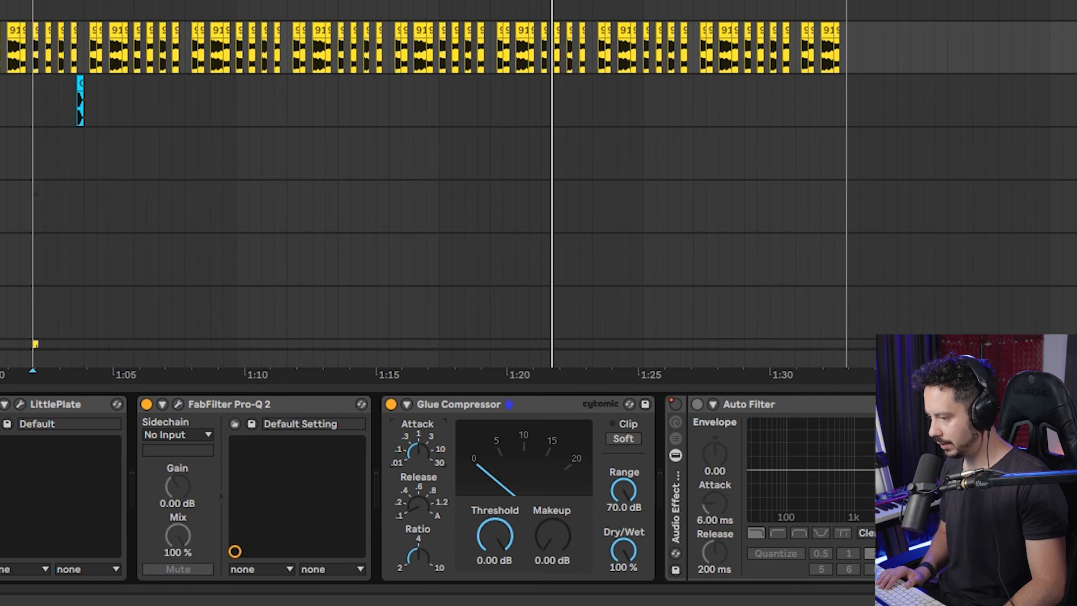
Lower the vocal chops' Glue Compressor threshold to about -15.6 dB and raise its makeup gain during playback
{"action": "key", "text": "space"}
{"action": "mouse_move", "coordinate": [505, 537]}
{"action": "left_mouse_down"}
{"action": "mouse_move", "coordinate": [505, 597]}
{"action": "mouse_move", "coordinate": [505, 572]}
{"action": "left_mouse_up"}
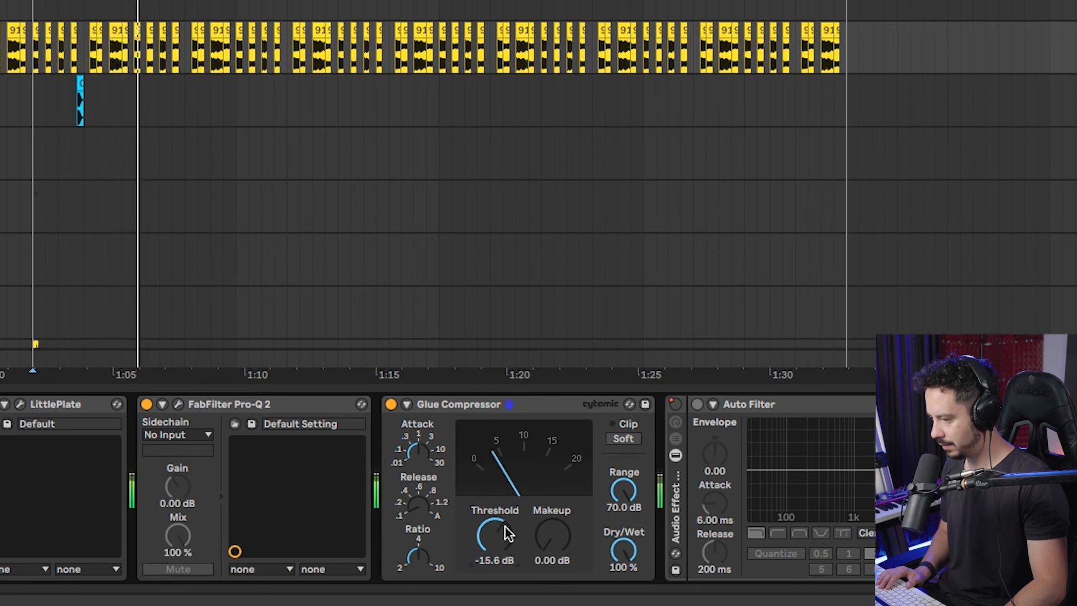
{"action": "left_click_drag", "start_coordinate": [552, 536], "coordinate": [552, 521]}
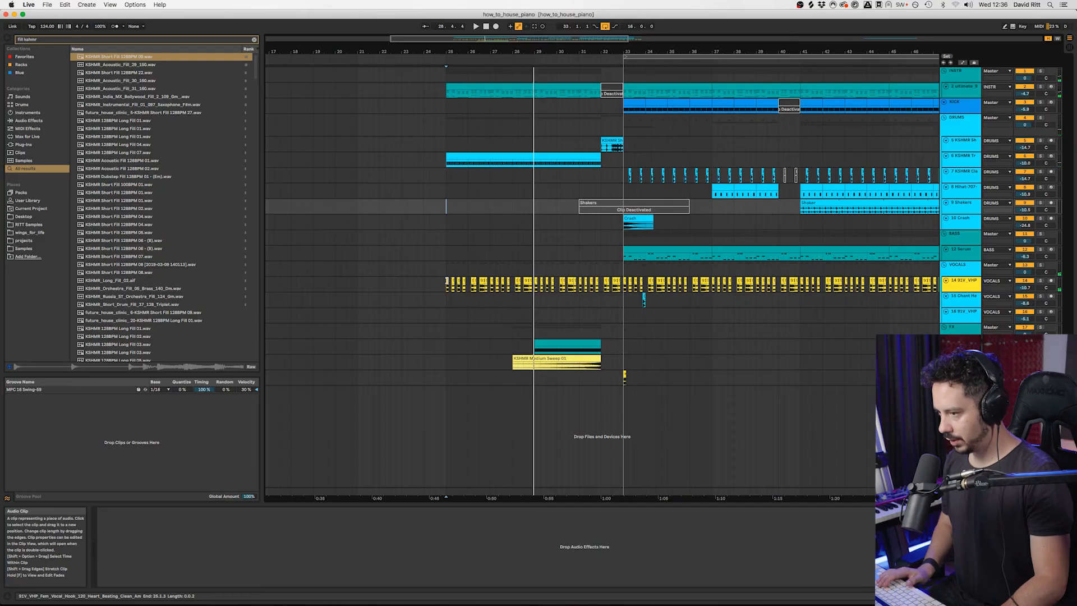
Create an audio track below the vocal chops and paste the full female vocal hook clip into it ahead of the build-up
{"action": "left_click", "coordinate": [973, 286]}
{"action": "key", "text": "super+t"}
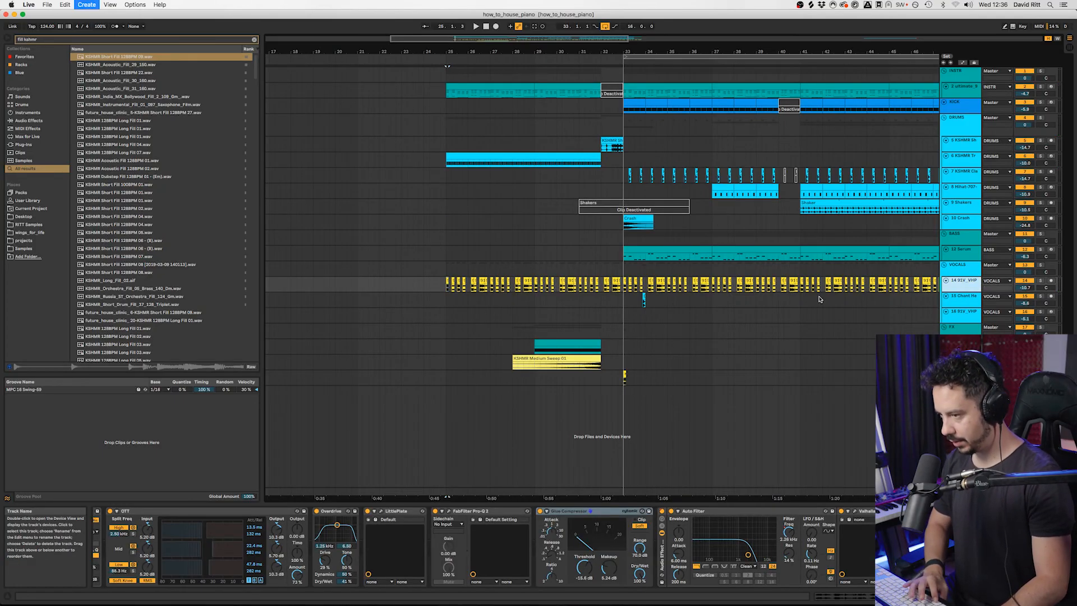
{"action": "left_click", "coordinate": [358, 310]}
{"action": "key", "text": "super+v"}
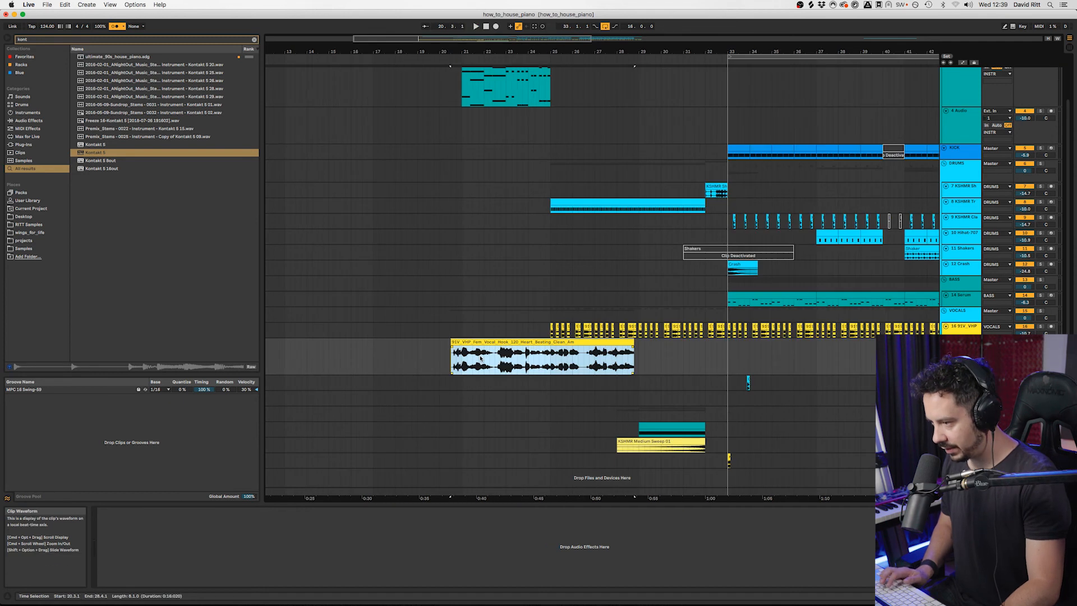
{"action": "left_click", "coordinate": [487, 343]}
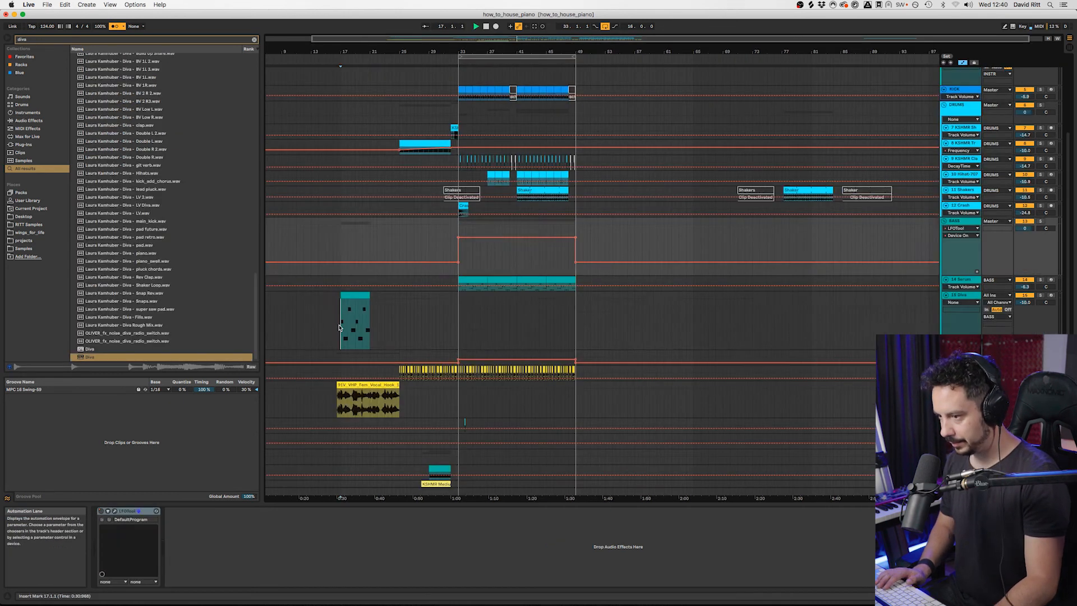
Audition the Diva bass, lower its track volume, and duplicate its four-bar MIDI clip up to the build-up
{"action": "key", "text": "space"}
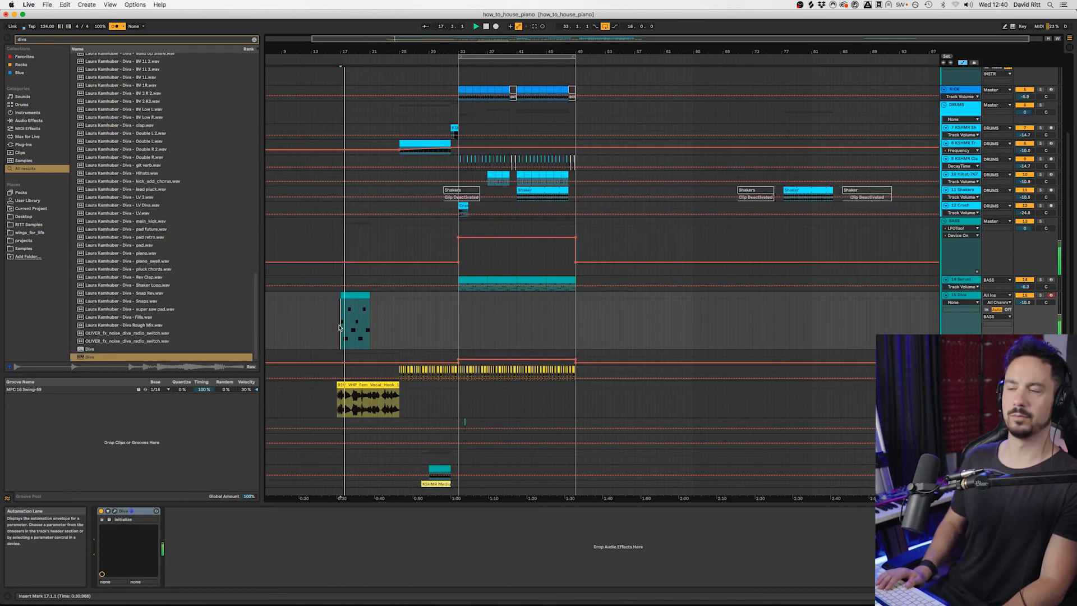
{"action": "key", "text": "plus"}
{"action": "left_click_drag", "start_coordinate": [1025, 302], "coordinate": [1025, 311]}
{"action": "key", "text": "a"}
{"action": "left_click", "coordinate": [366, 294]}
{"action": "key", "text": "super+d"}
{"action": "scroll", "coordinate": [337, 336], "scroll_direction": "up", "scroll_amount": 4}
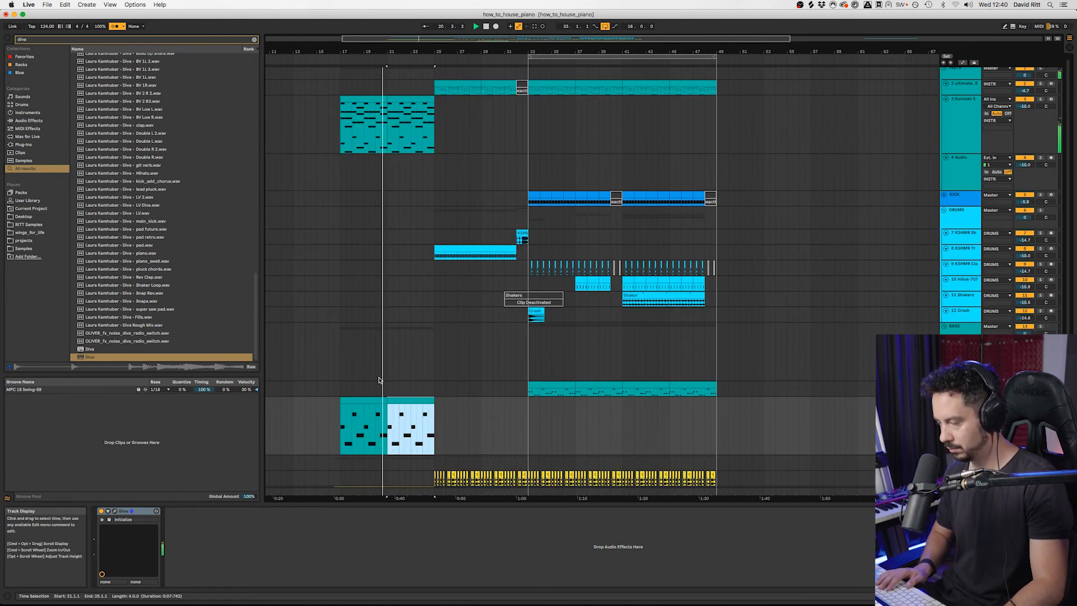
Create a new track in the DRUMS group and place a KSHMR snap sample at the start of the verse
{"action": "scroll", "coordinate": [372, 373], "scroll_direction": "left", "scroll_amount": 3}
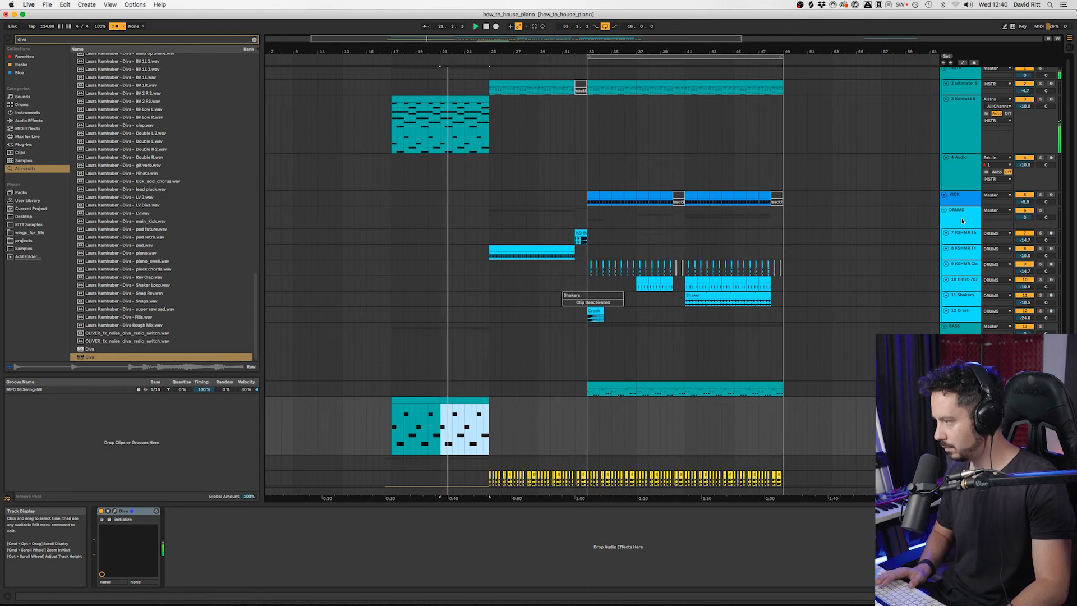
{"action": "left_click", "coordinate": [963, 221]}
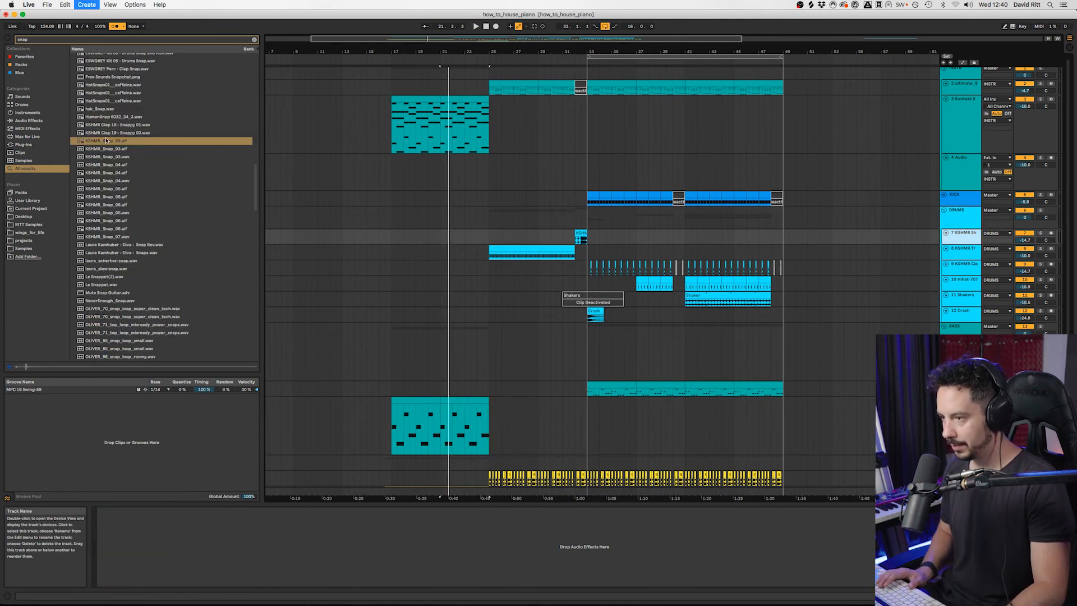
{"action": "key", "text": "super+t"}
{"action": "left_click_drag", "start_coordinate": [106, 140], "coordinate": [389, 265]}
Repeat the snap clip across the verse, play it back, and lower the snap track's volume to about -11 dB
{"action": "scroll", "coordinate": [390, 262], "scroll_direction": "up", "scroll_amount": 5}
{"action": "key", "text": "super+d"}
{"action": "key", "text": "super+d"}
{"action": "key", "text": "super+d"}
{"action": "key", "text": "super+d"}
{"action": "key", "text": "super+d"}
{"action": "key", "text": "super+d"}
{"action": "key", "text": "super+d"}
{"action": "left_click", "coordinate": [389, 264]}
{"action": "key", "text": "space"}
{"action": "left_click_drag", "start_coordinate": [1025, 256], "coordinate": [1025, 260]}
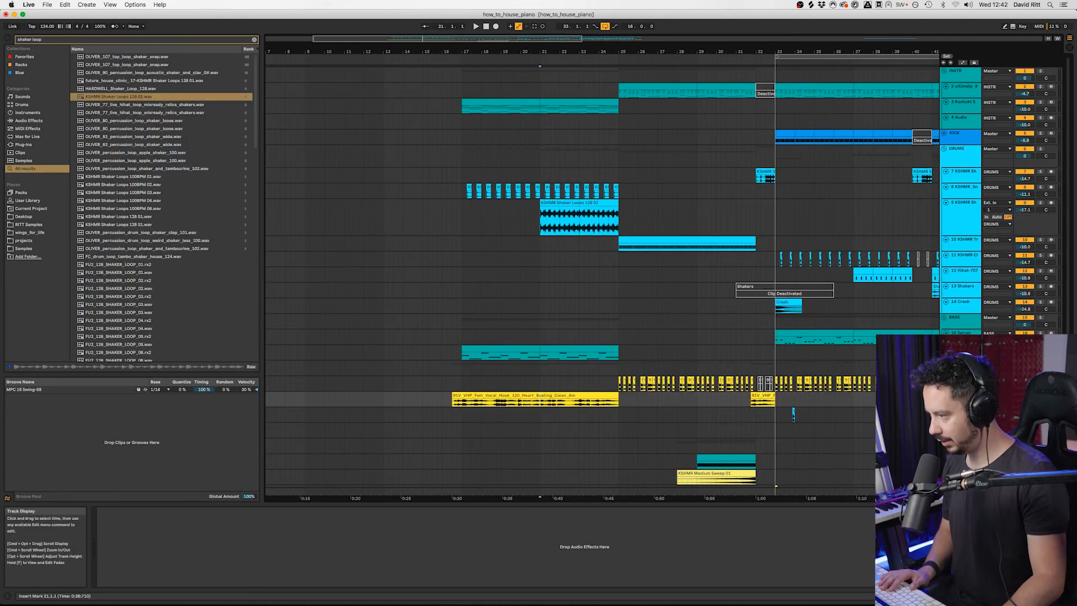
Find the Glue Compressor and load it onto the full vocal hook's track
{"action": "key", "text": "super+f"}
{"action": "type", "text": "glue"}
{"action": "key", "text": "Down"}
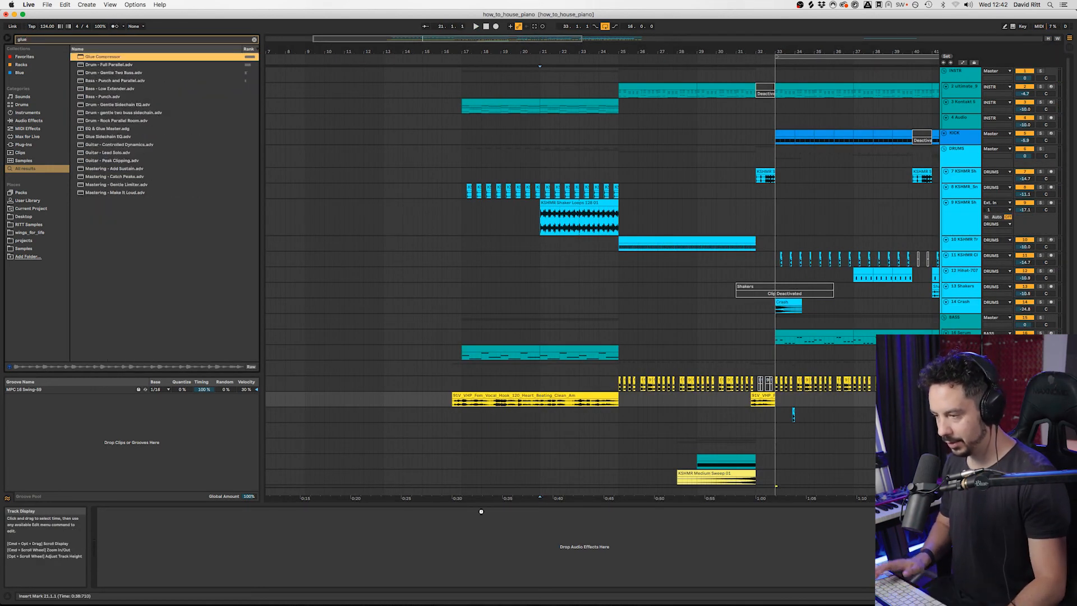
{"action": "key", "text": "Return"}
Set the vocal hook's Glue Compressor to a threshold of -17.8 dB and a makeup gain of 7 dB
{"action": "left_click_drag", "start_coordinate": [165, 511], "coordinate": [159, 561]}
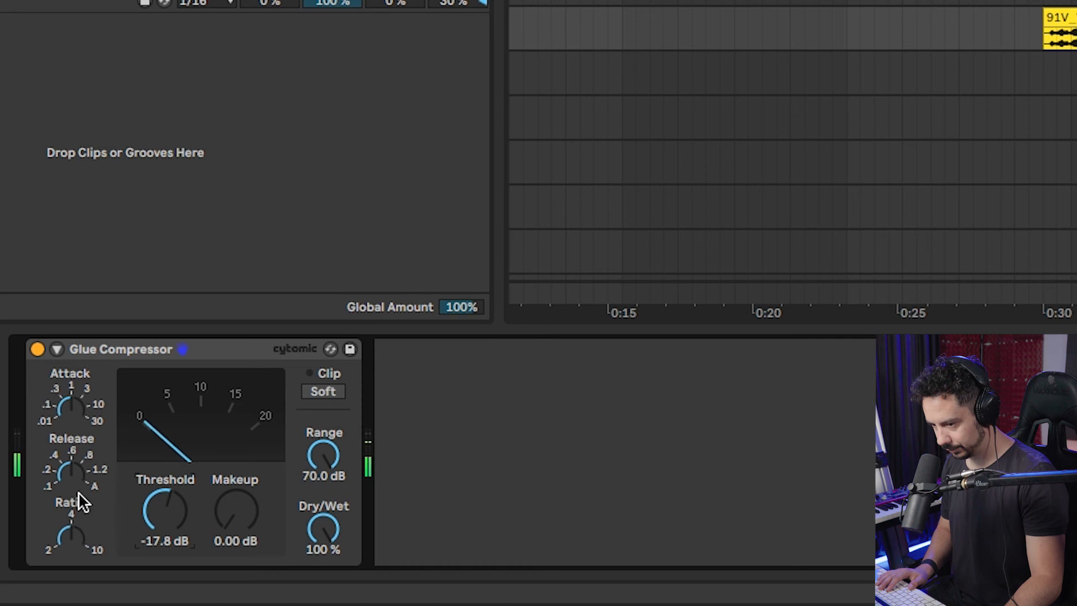
{"action": "left_click", "coordinate": [234, 520]}
{"action": "type", "text": "7"}
{"action": "key", "text": "Return"}
Shape the vocal hook with EQ Eight and OTT, setting the OTT amount to 23%
{"action": "key", "text": "super+f"}
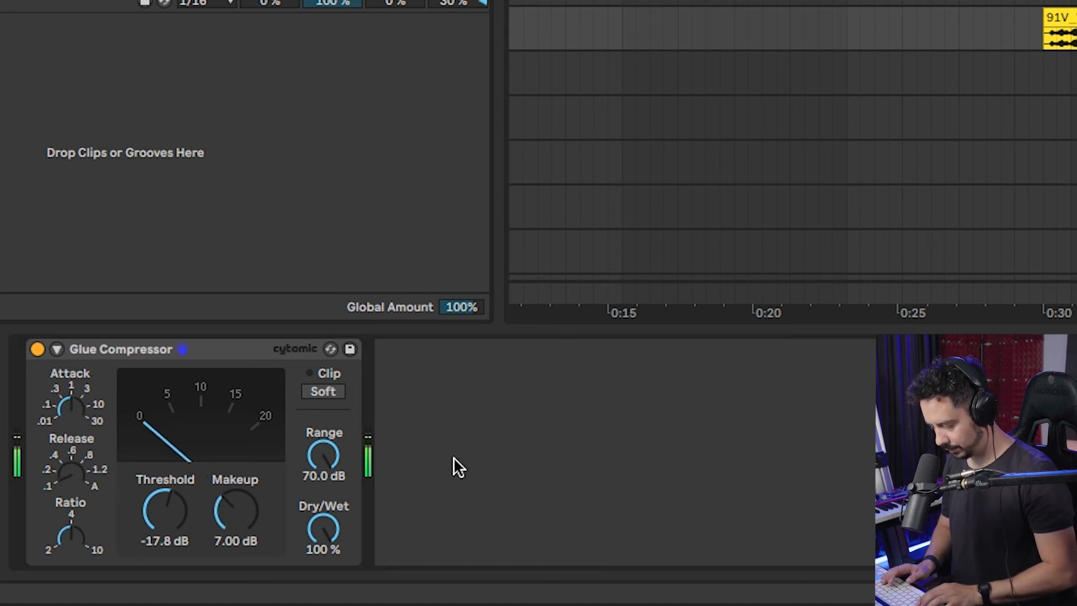
{"action": "key", "text": "Return"}
{"action": "left_click_drag", "start_coordinate": [507, 458], "coordinate": [706, 445]}
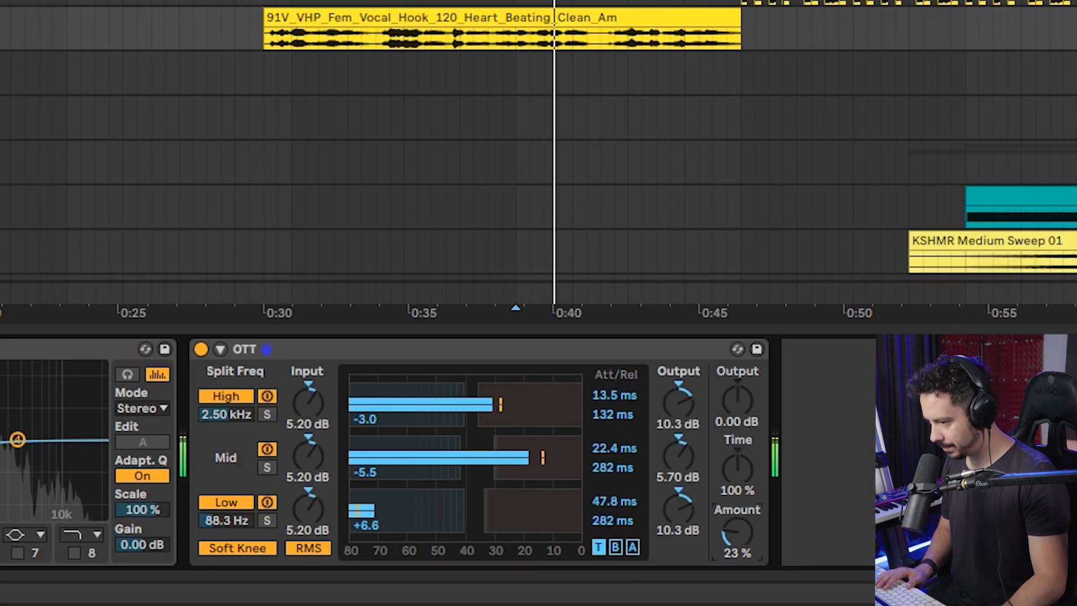
Set the vocal hook's Little Plate reverb to a decay of about 2 seconds and a mix slightly below halfway
{"action": "key", "text": "space"}
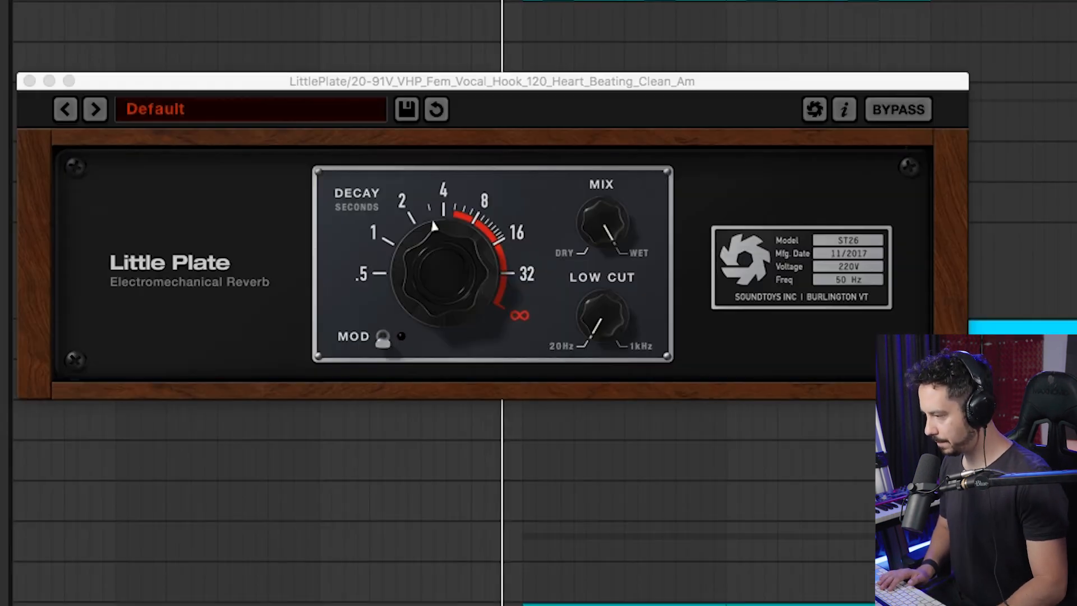
{"action": "left_click_drag", "start_coordinate": [598, 219], "coordinate": [581, 349]}
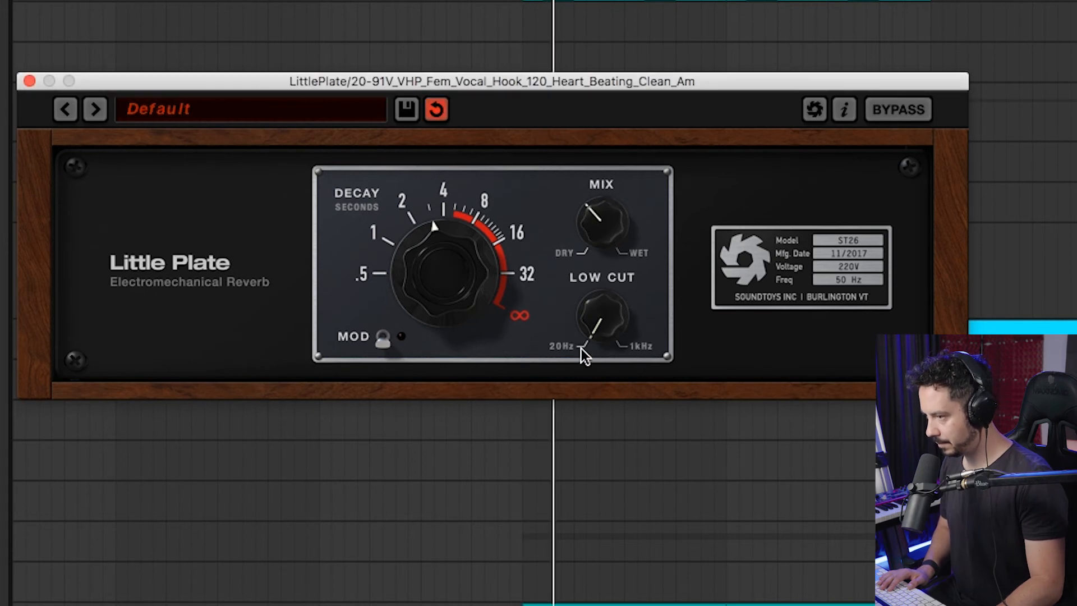
{"action": "left_click_drag", "start_coordinate": [449, 277], "coordinate": [448, 298]}
{"action": "left_click_drag", "start_coordinate": [592, 249], "coordinate": [570, 237]}
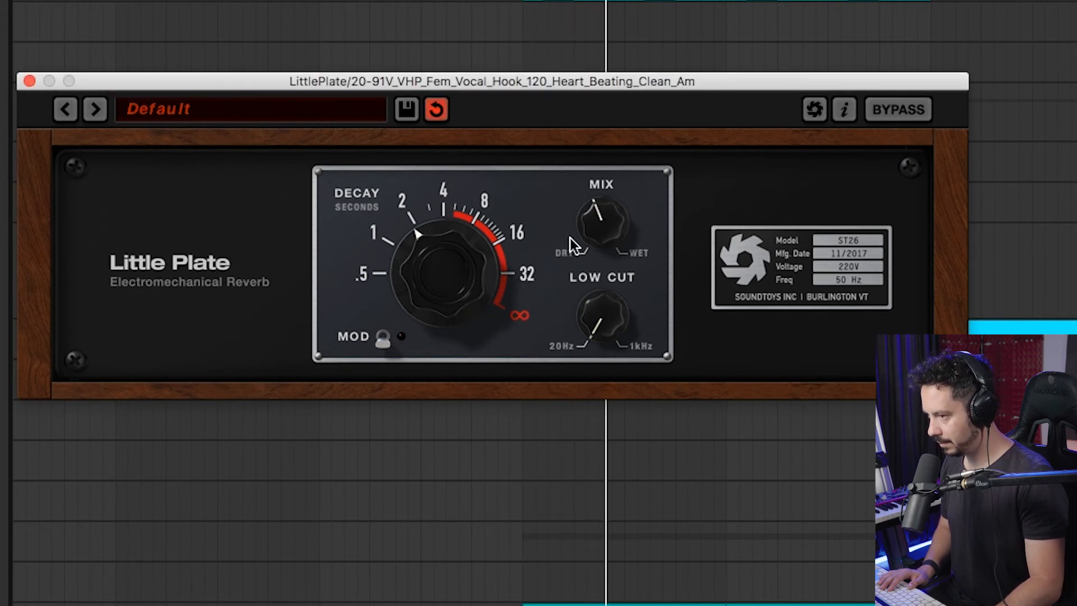
{"action": "left_click_drag", "start_coordinate": [463, 268], "coordinate": [463, 264]}
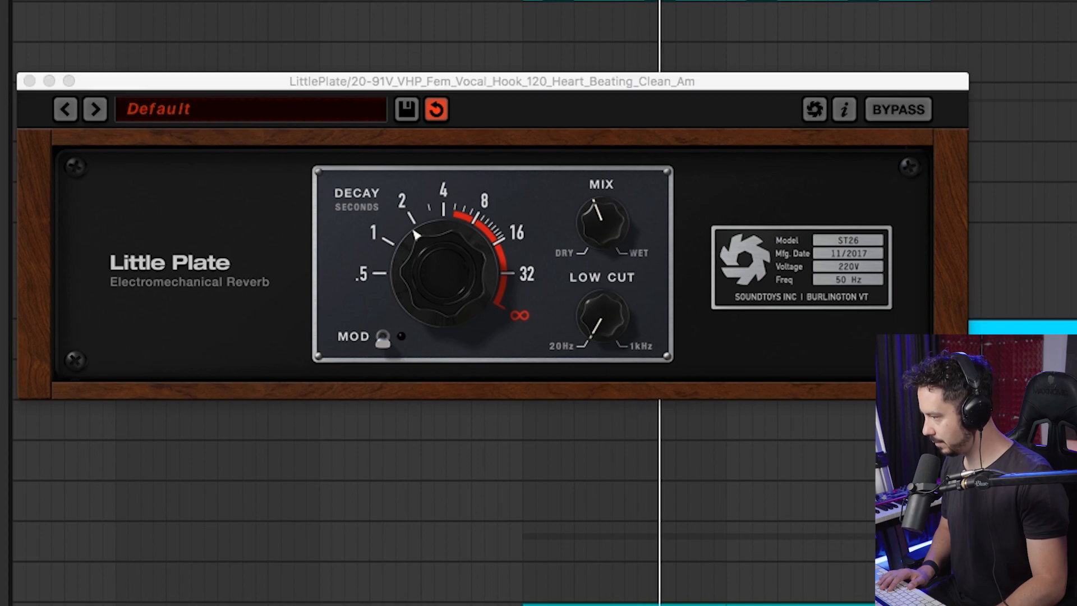